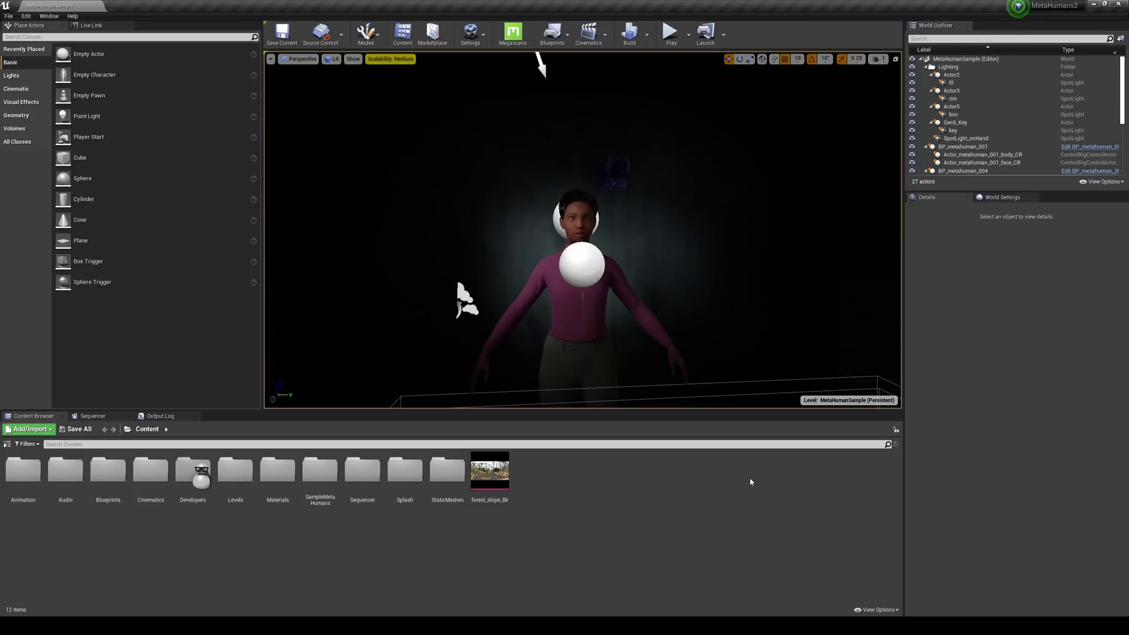
Step: Show the frame rate in the viewport and frame the face of the character in the purple shirt
click(271, 58)
click(294, 101)
right_drag(582, 230, 543, 229)
key(w)
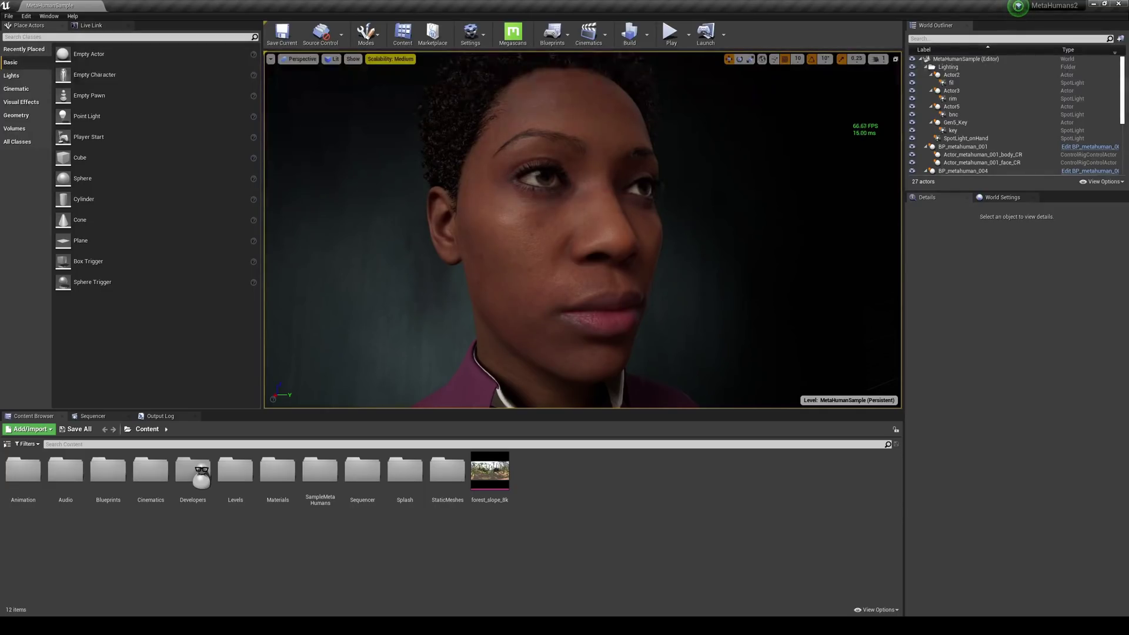
Step: Check in the plugin list whether the HDRIBackdrop plugin is enabled
click(26, 16)
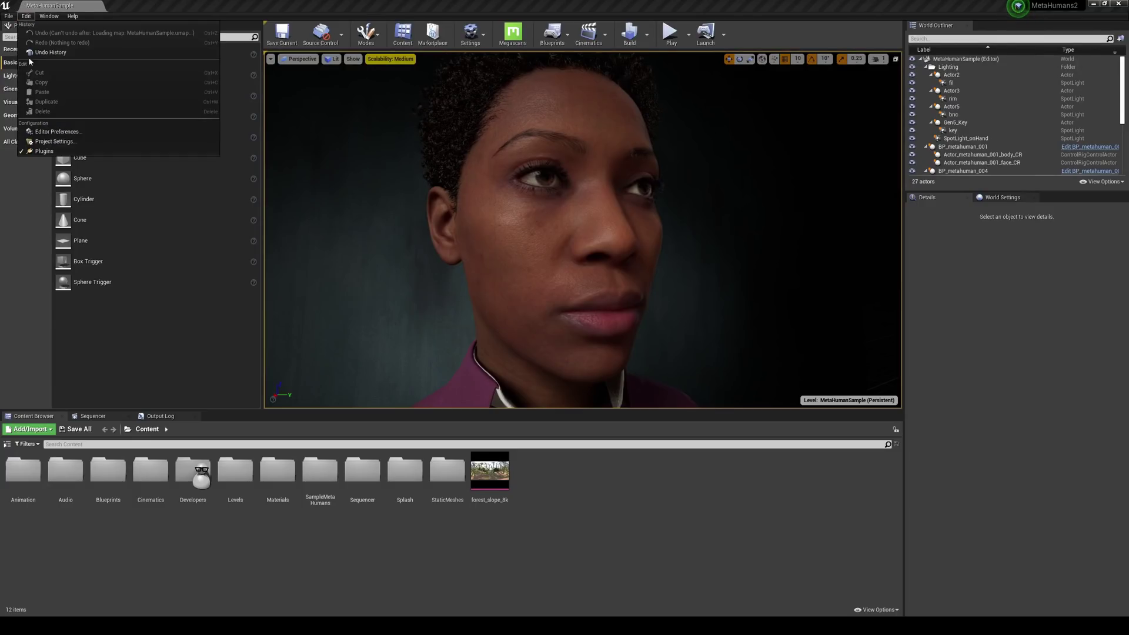
click(44, 151)
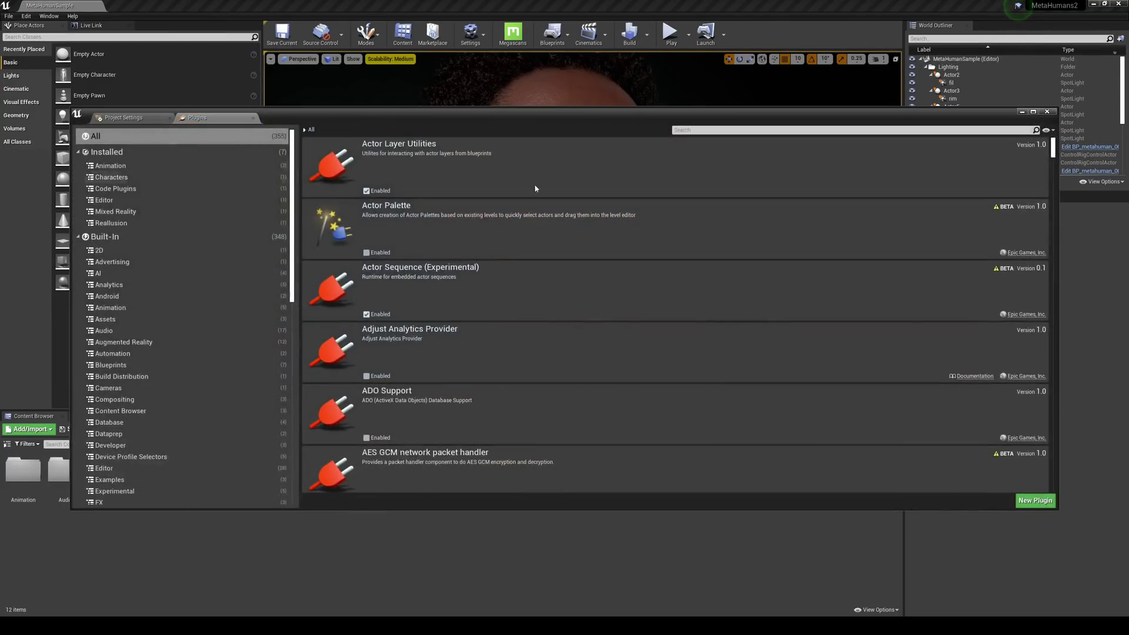
click(715, 134)
text(hdr)
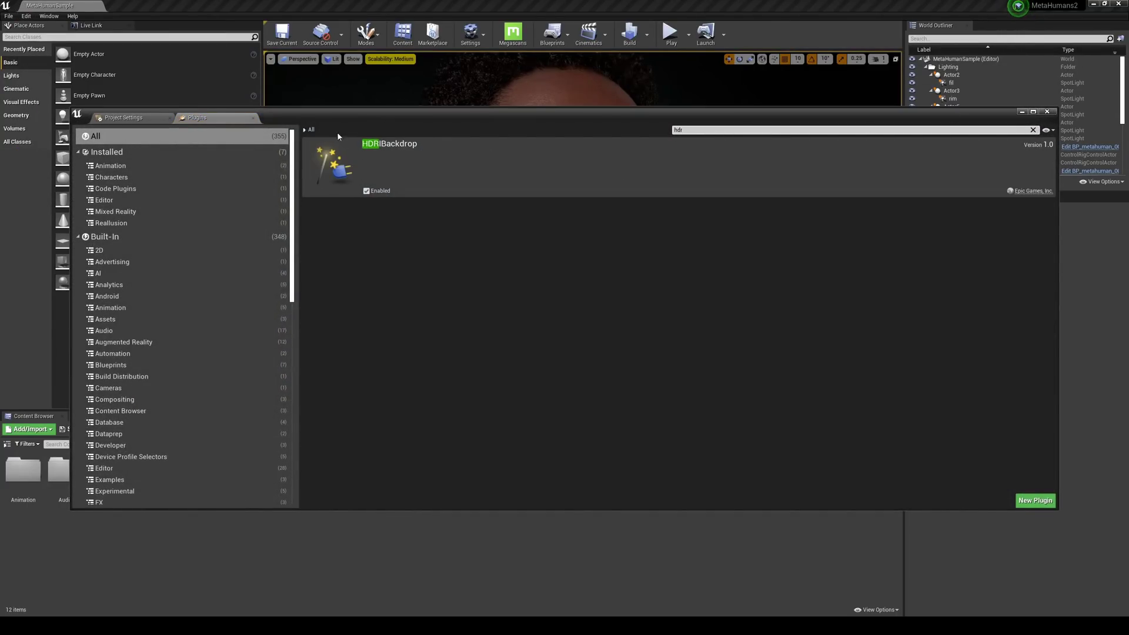
click(1047, 112)
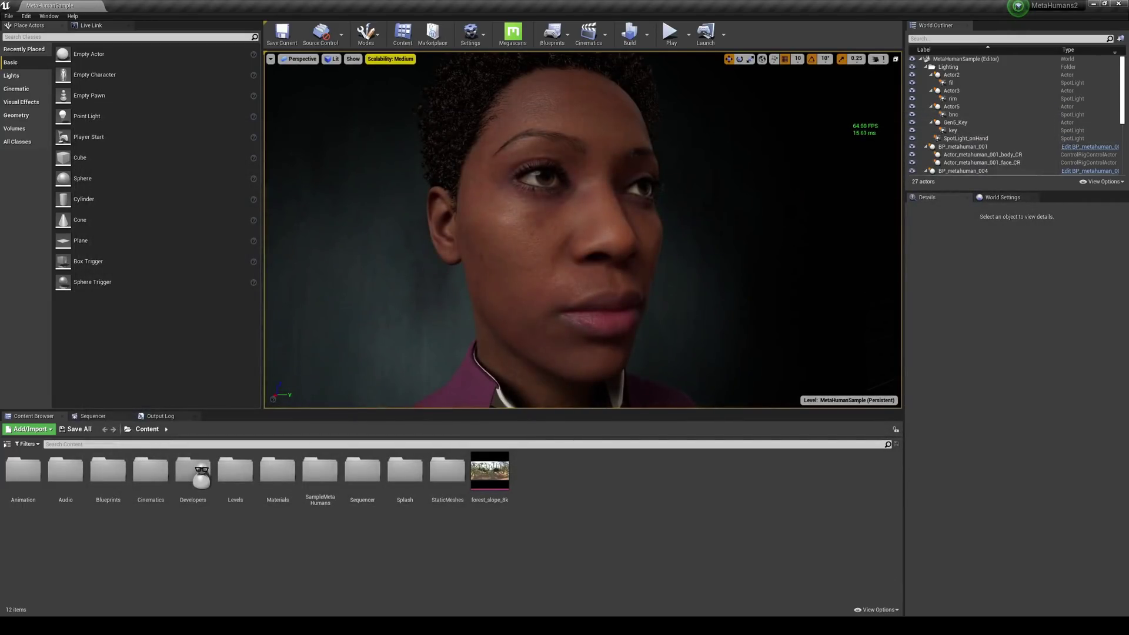
Step: Delete Actor2, Actor3 and Actor5 from the Lighting folder of the level
scroll(583, 230, down, 4)
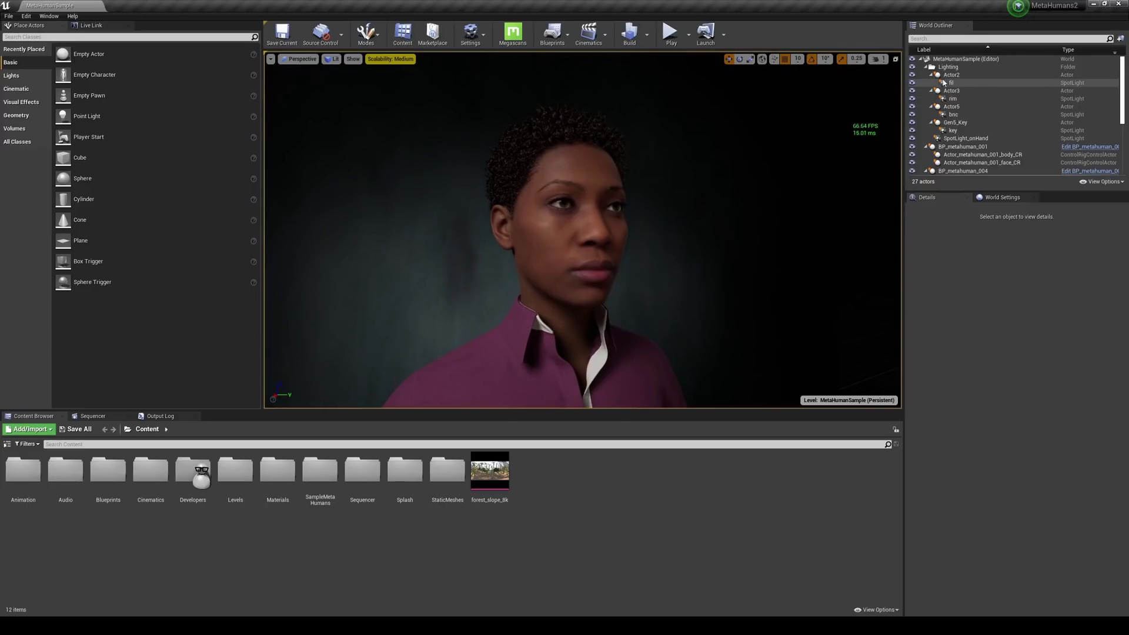
click(950, 75)
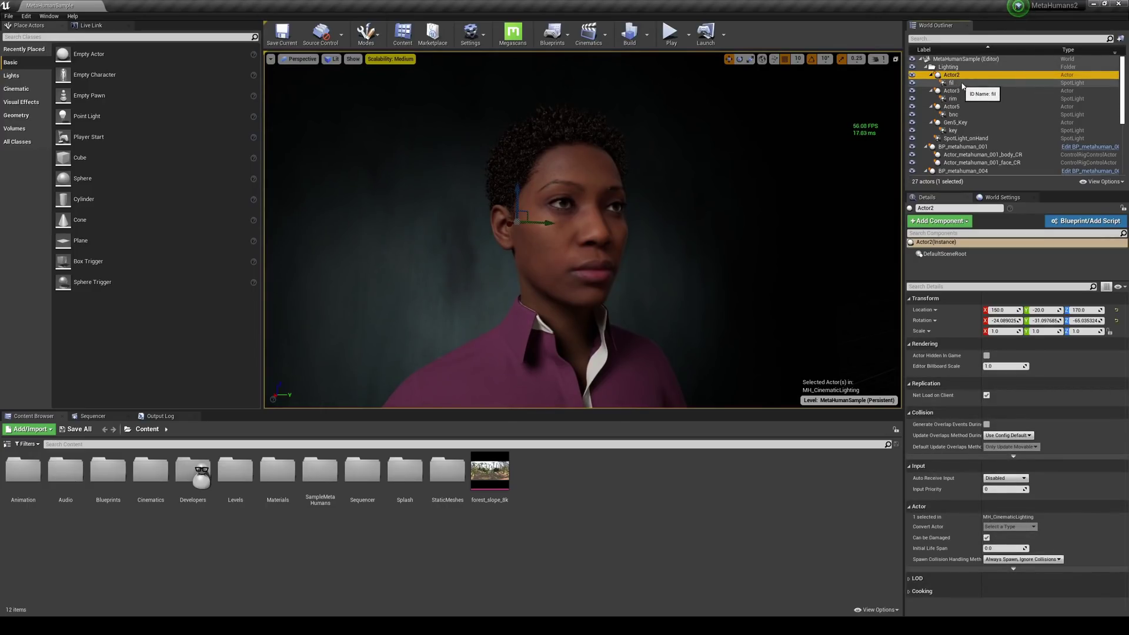
key(Delete)
click(956, 77)
key(Delete)
click(957, 77)
key(Delete)
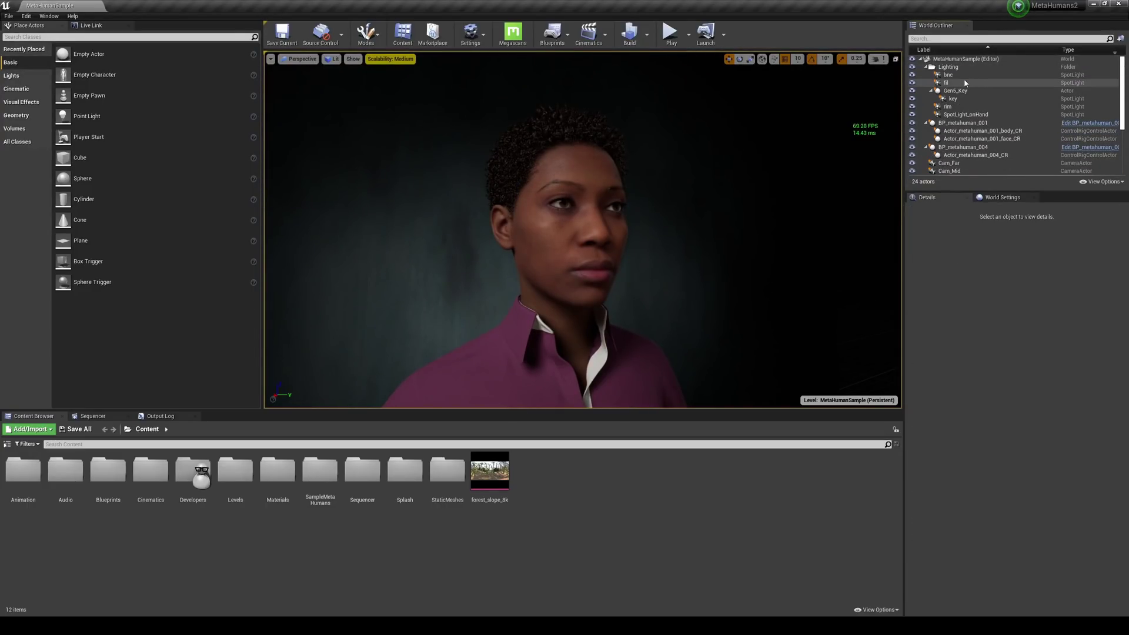
Step: Delete the remaining lights in the Lighting folder, along with BP_metahuman_001, Cam_Far and Cam_Mid
click(958, 76)
key(Delete)
click(956, 77)
key(Delete)
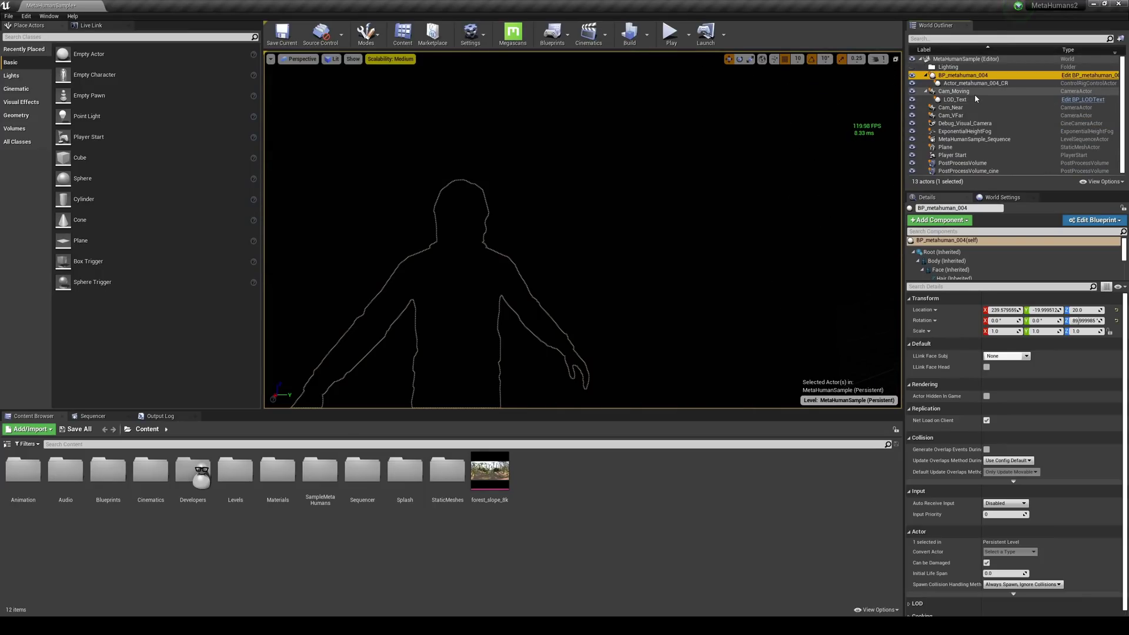
Step: Delete Cam_Moving, Cam_Near, Cam_VFar, Debug_Visual_Camera and ExponentialHeightFog from the level
click(973, 94)
key(Delete)
click(973, 93)
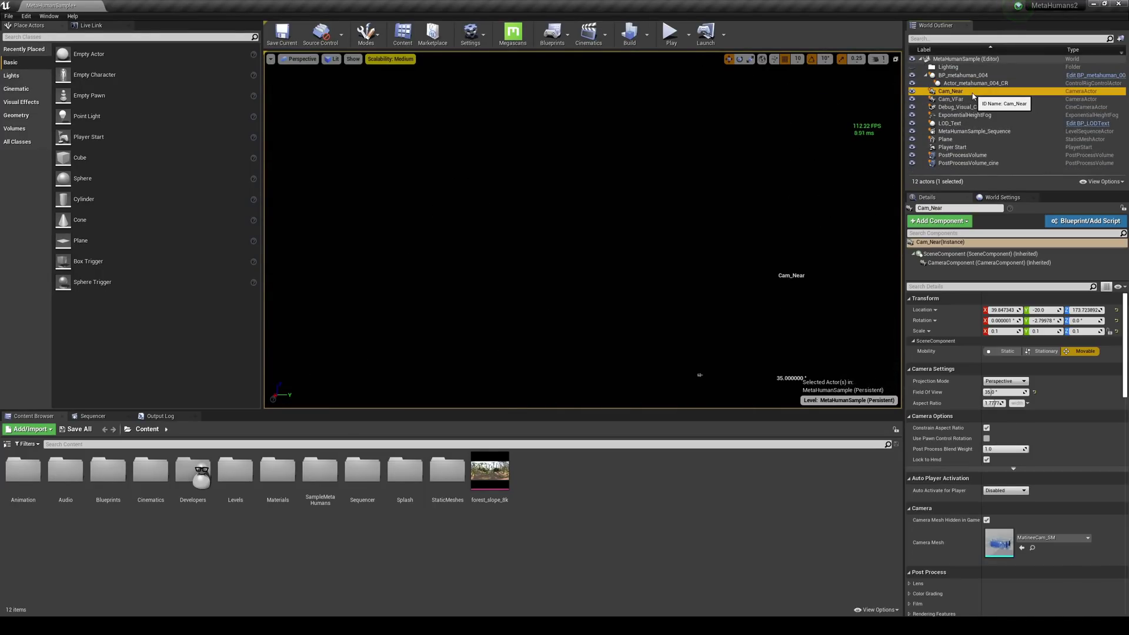
key(Delete)
click(973, 93)
key(Delete)
click(973, 93)
key(Delete)
click(973, 92)
key(Delete)
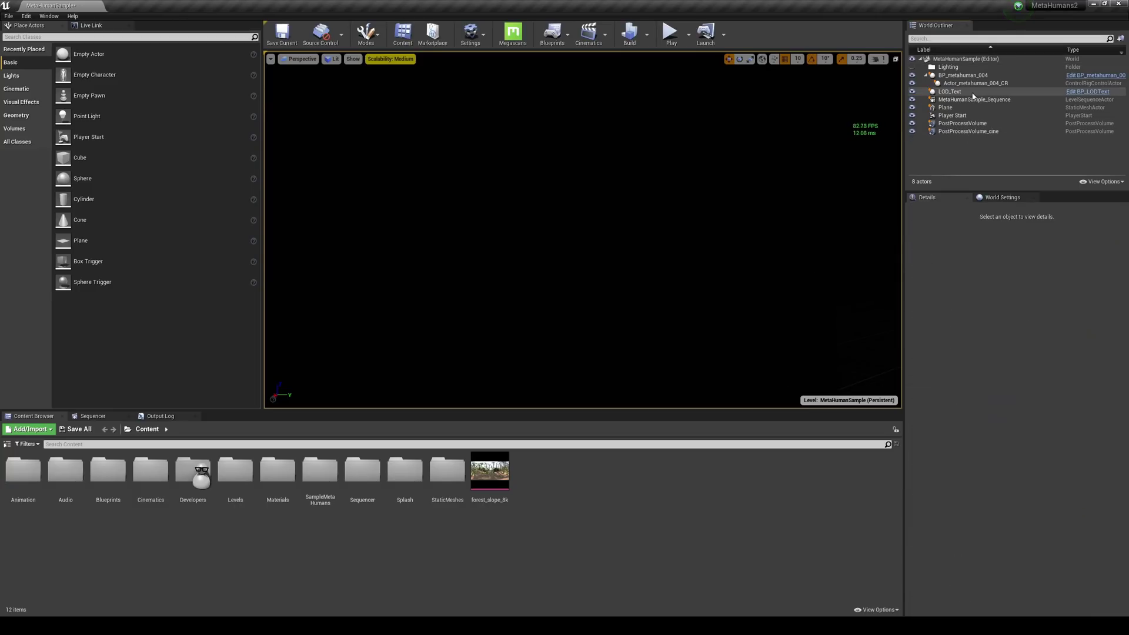
Step: Delete LOD_Text, MetaHumanSample_Sequence and Plane from the level
click(973, 92)
key(Delete)
click(973, 93)
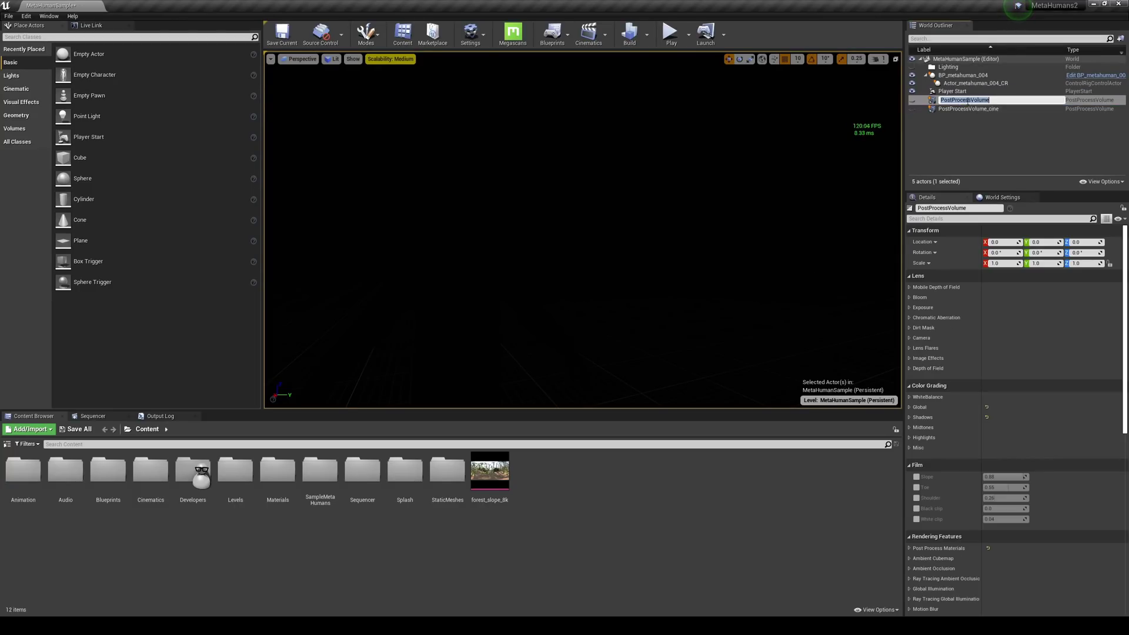
key(Delete)
click(972, 93)
key(Delete)
Step: Set Blend Weight to 0.0 on PostProcessVolume and PostProcessVolume_cine, and save all changes
click(970, 100)
scroll(993, 435, down, 10)
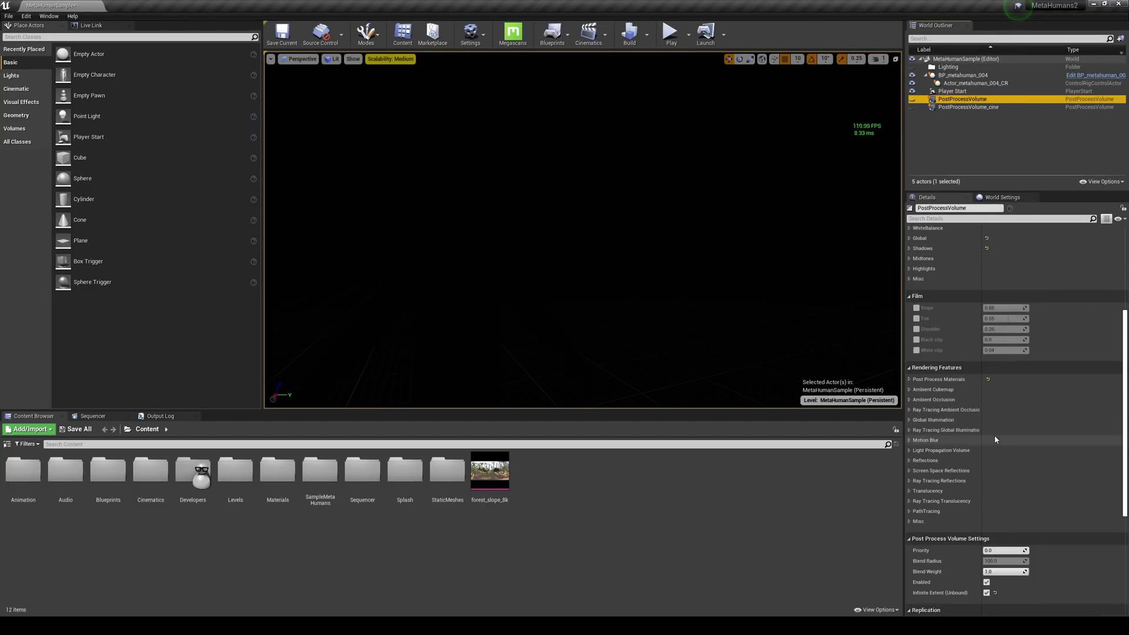
drag(1003, 388, 958, 388)
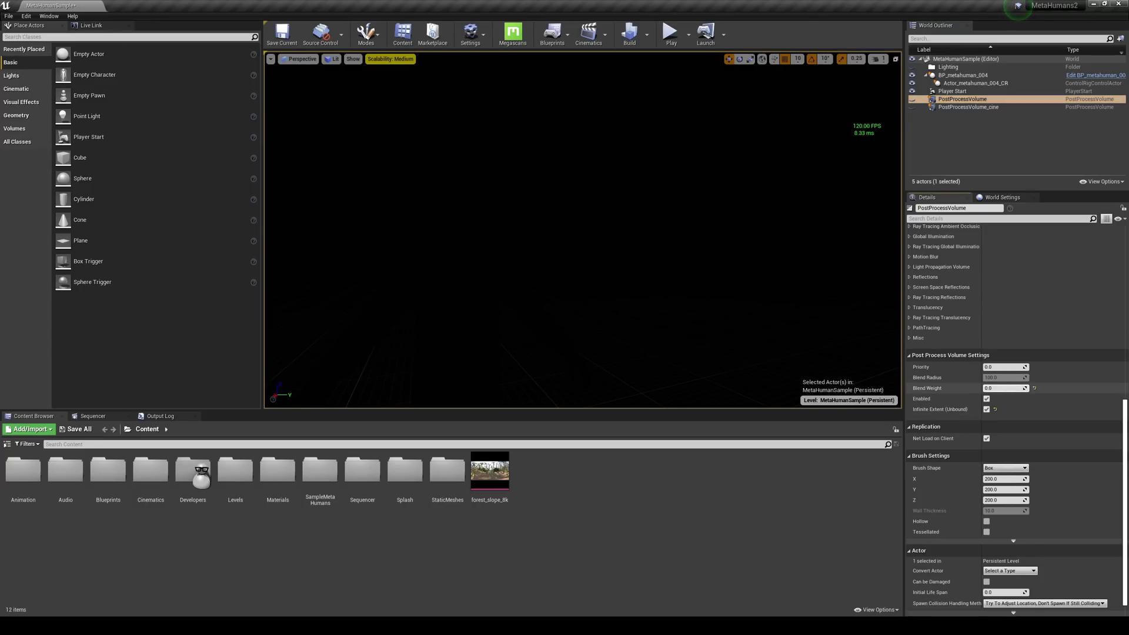
click(968, 107)
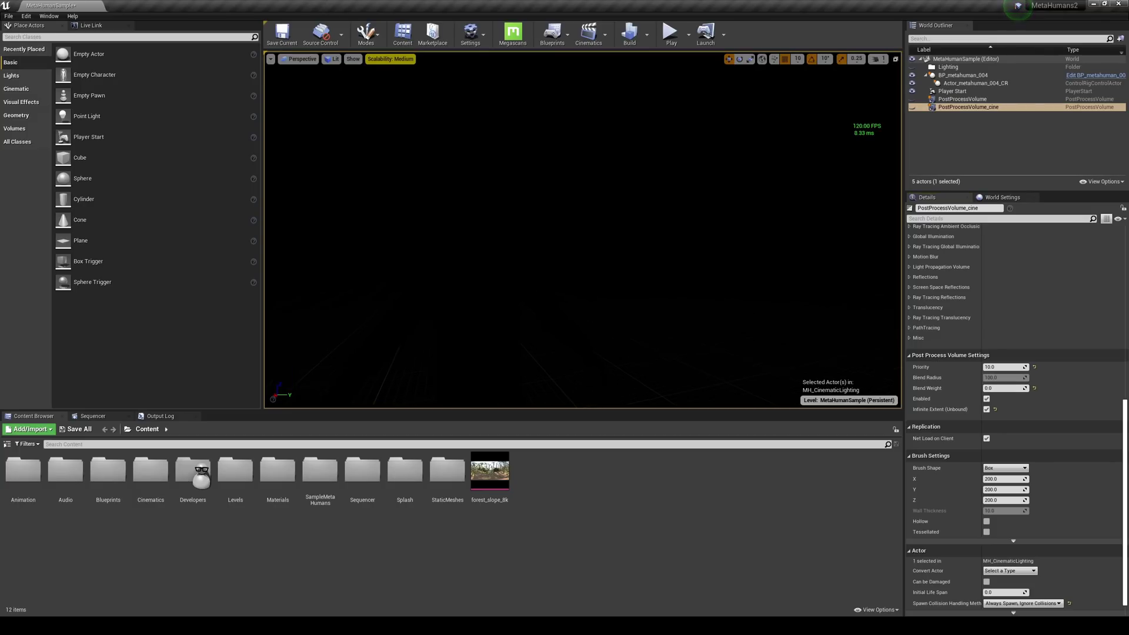
click(9, 16)
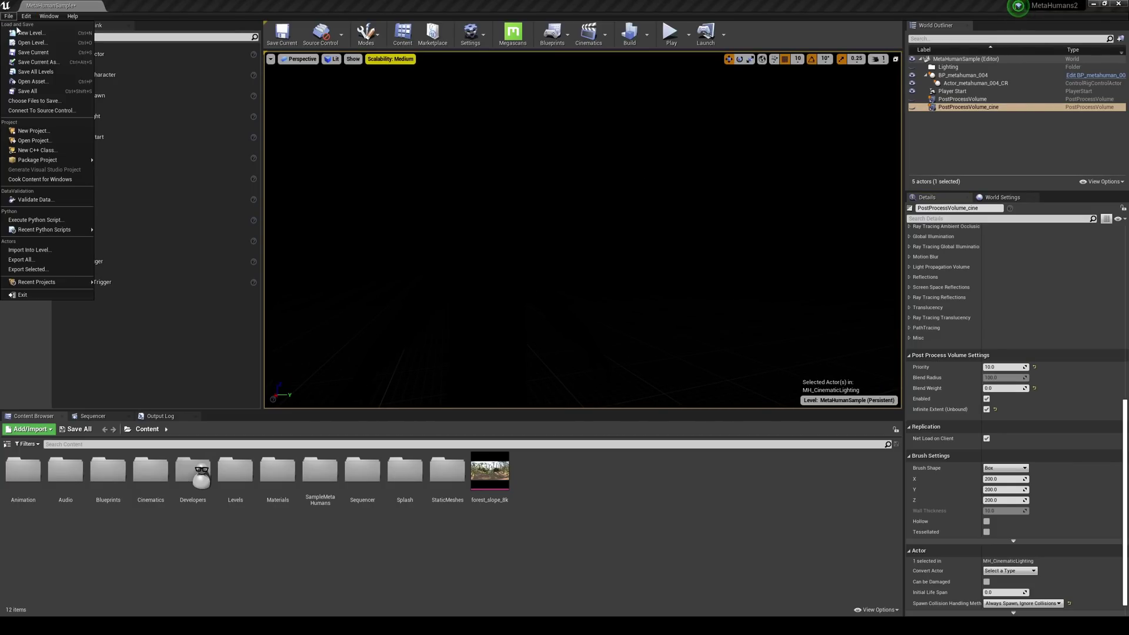
click(44, 94)
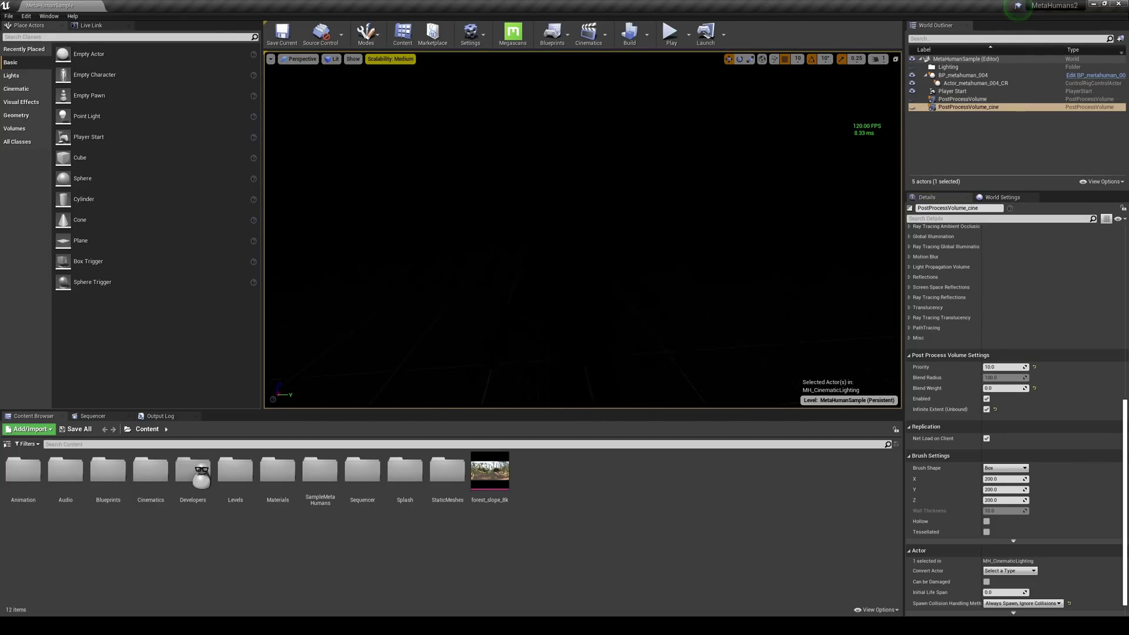
Step: Find the HDRIBackdrop actor and place it in the level, accepting placement outside the level bounds
click(71, 37)
text(hdr)
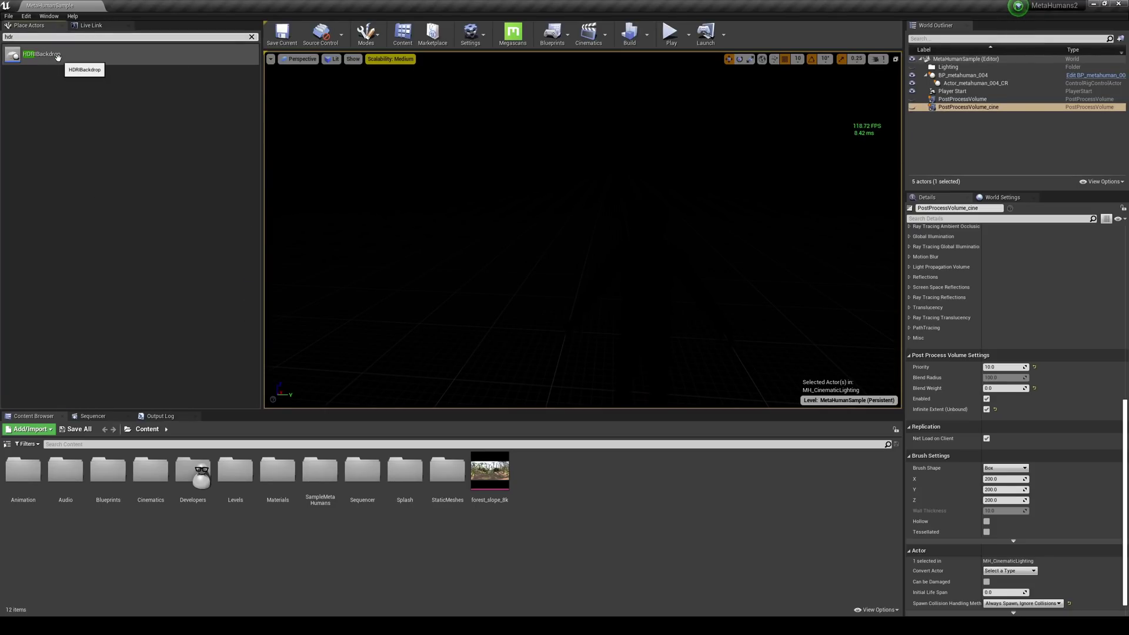
drag(57, 56, 652, 268)
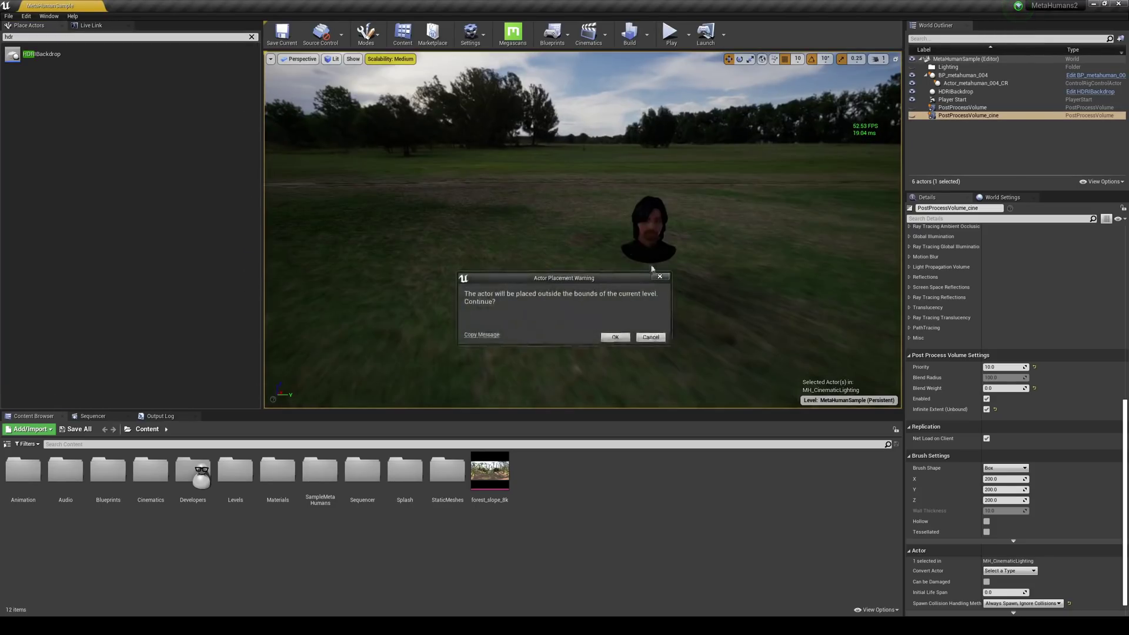
click(614, 338)
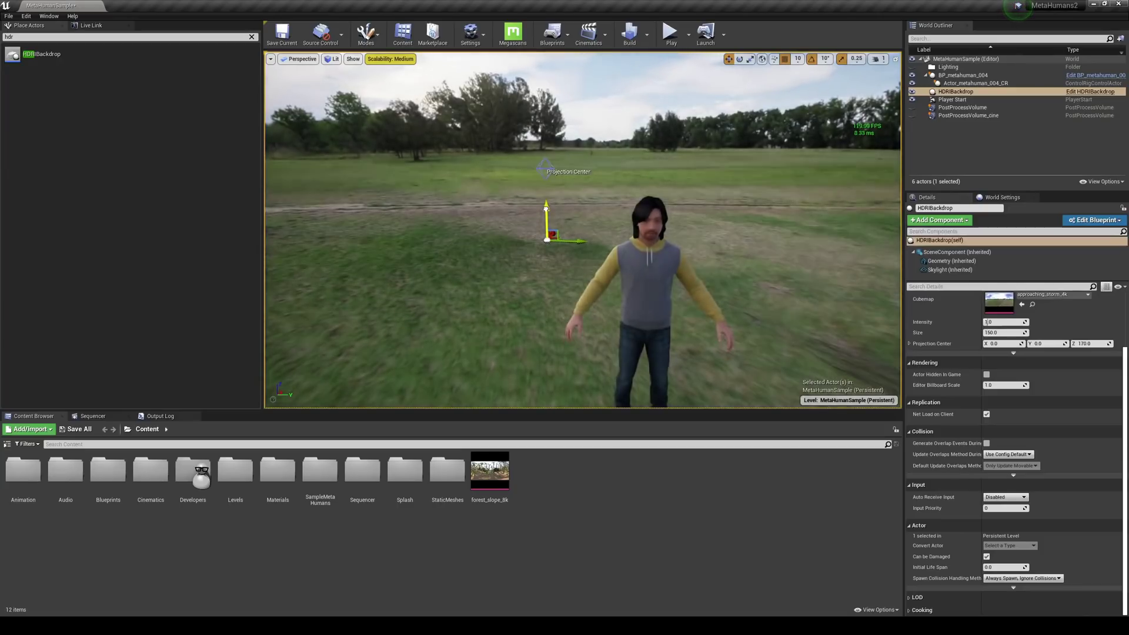
Step: Assign the forest_slope_8k texture as the Cubemap of the HDRIBackdrop
right_drag(615, 347, 623, 400)
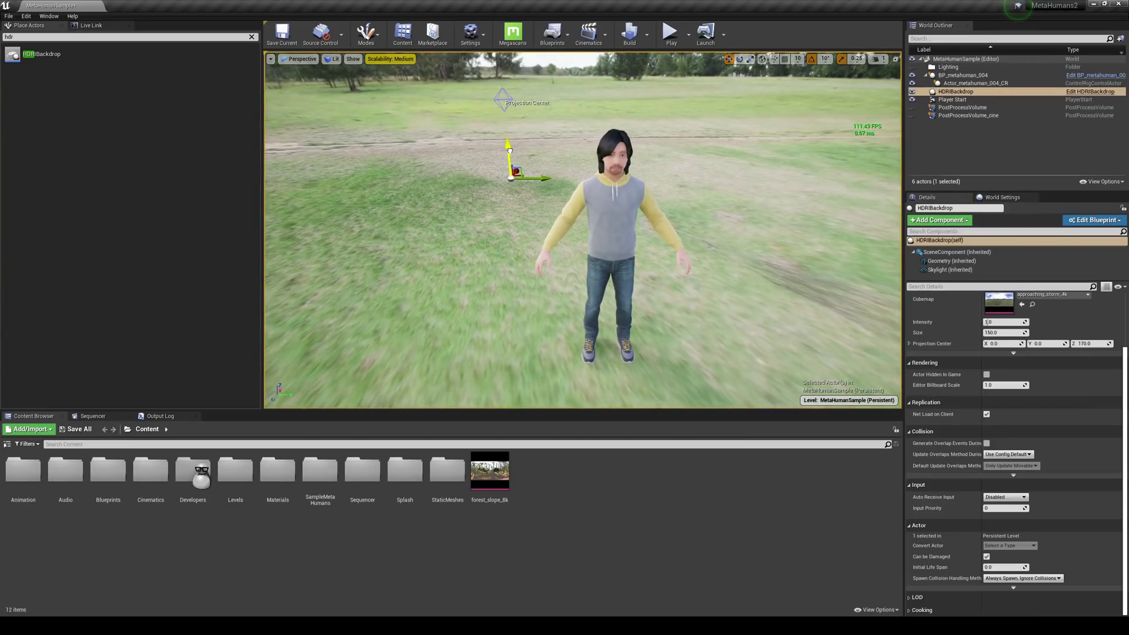
mouse_move(650, 186)
right_down()
mouse_move(649, 159)
mouse_move(650, 187)
right_up()
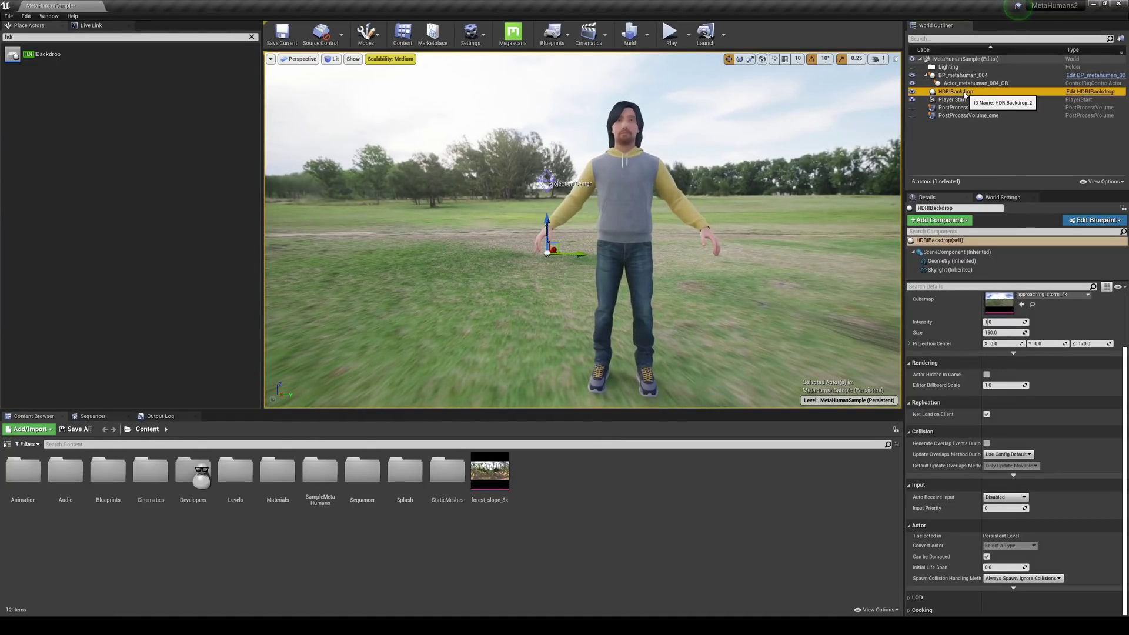
click(494, 477)
drag(494, 477, 1007, 302)
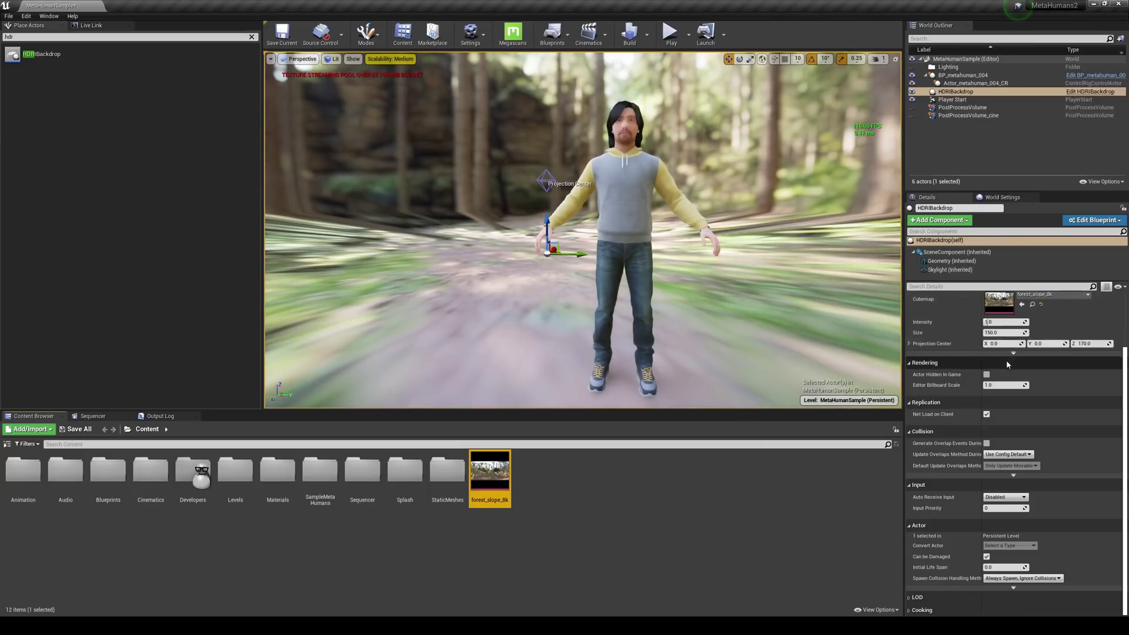
Step: Set the forest_slope_8k texture's Mip Gen Settings to NoMipmaps, save the texture and return to the level
double_click(998, 302)
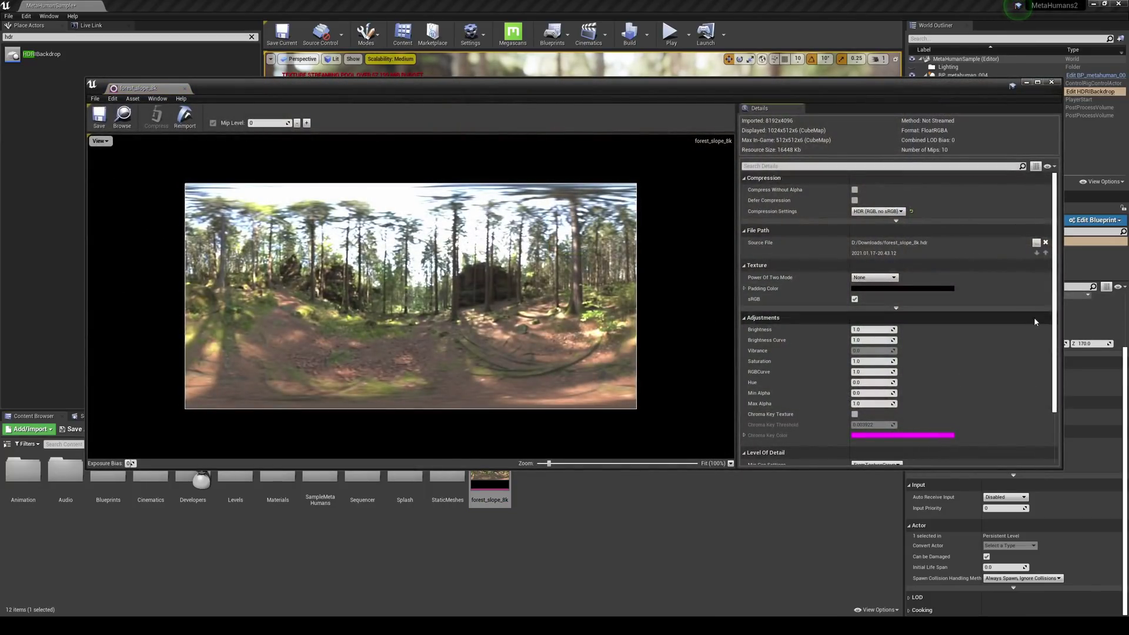
drag(1055, 324, 1050, 341)
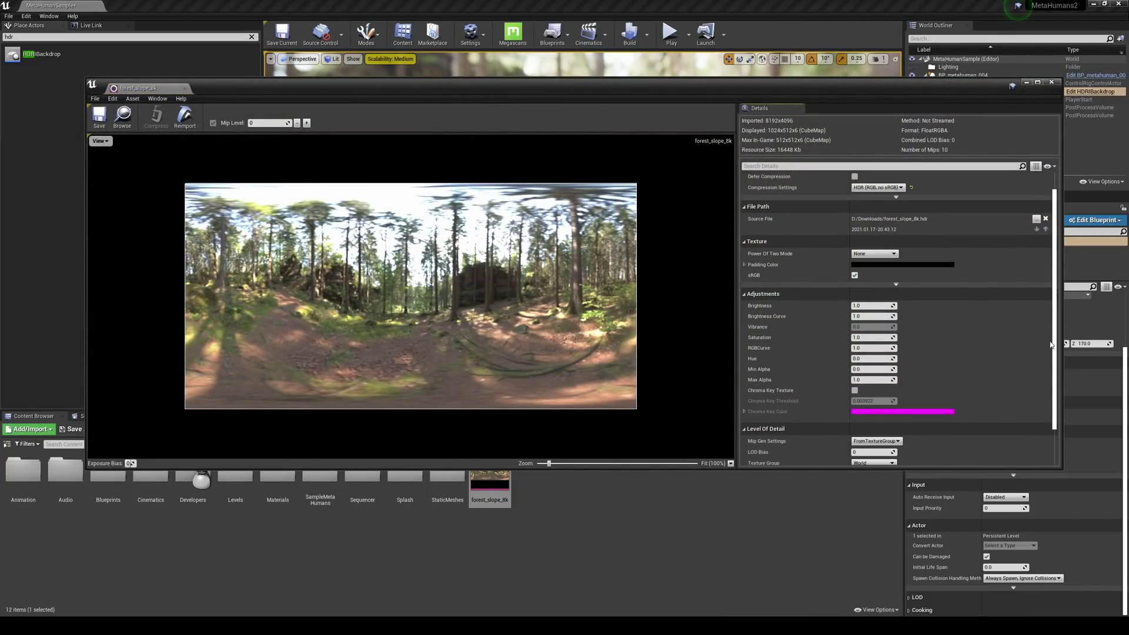
scroll(1051, 345, down, 5)
click(872, 325)
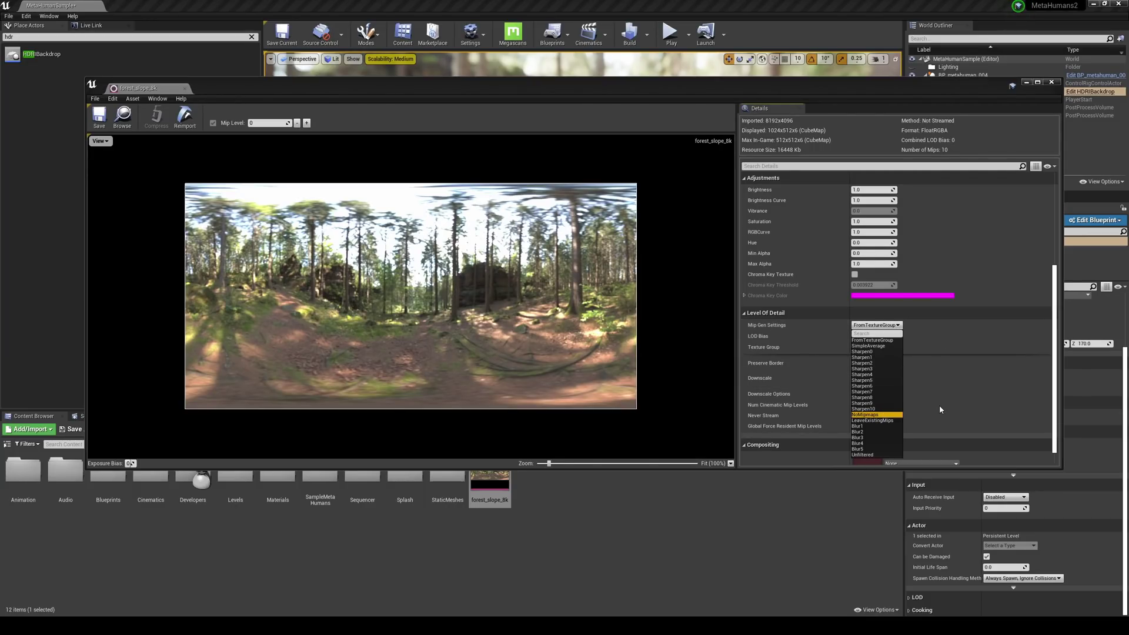
key(Return)
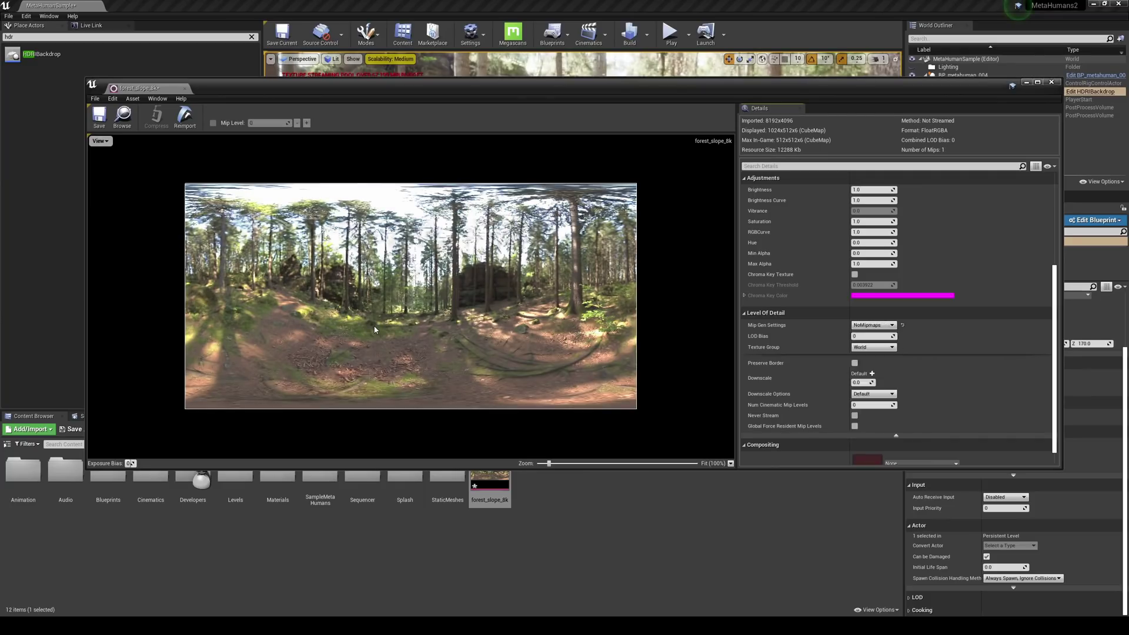
click(100, 116)
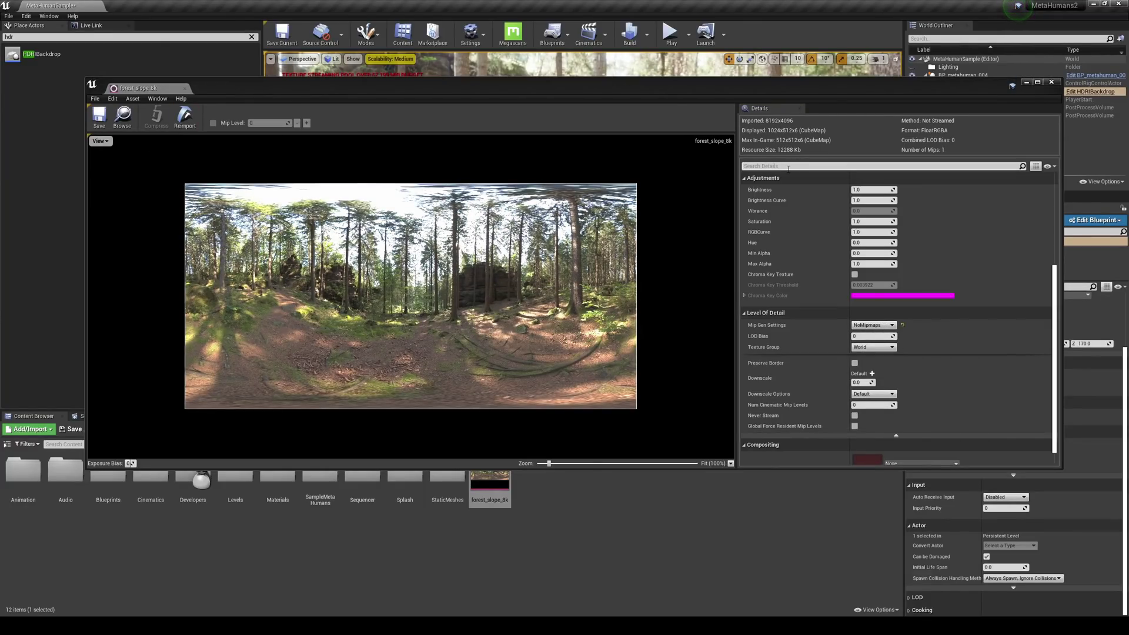
click(1025, 83)
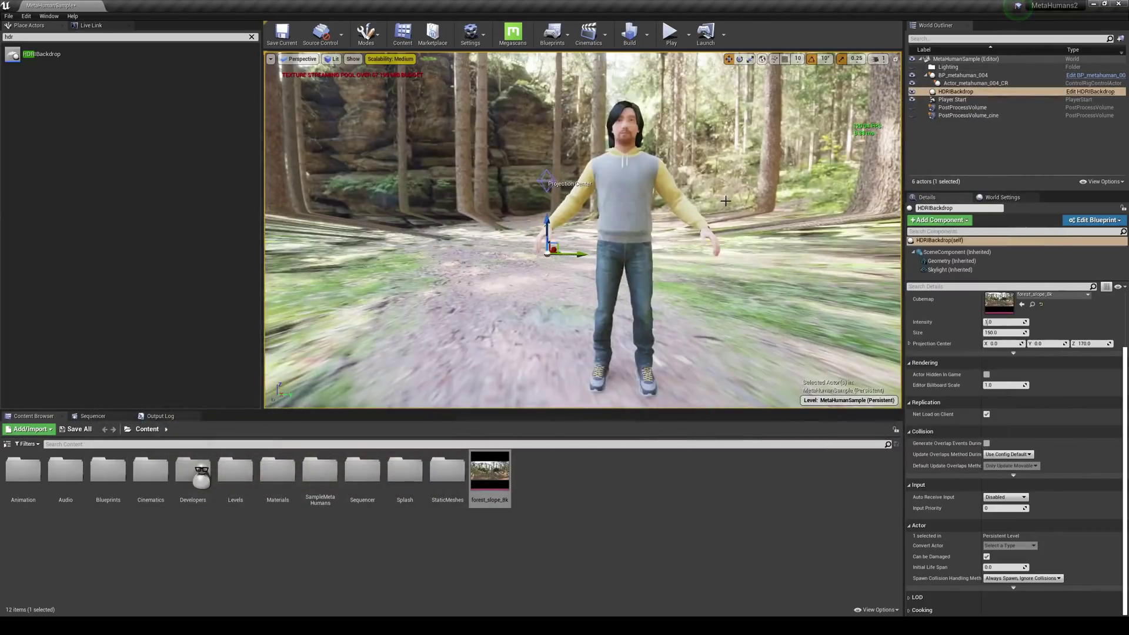
Step: Examine the character standing in the forest backdrop from near and far
right_drag(725, 201, 622, 240)
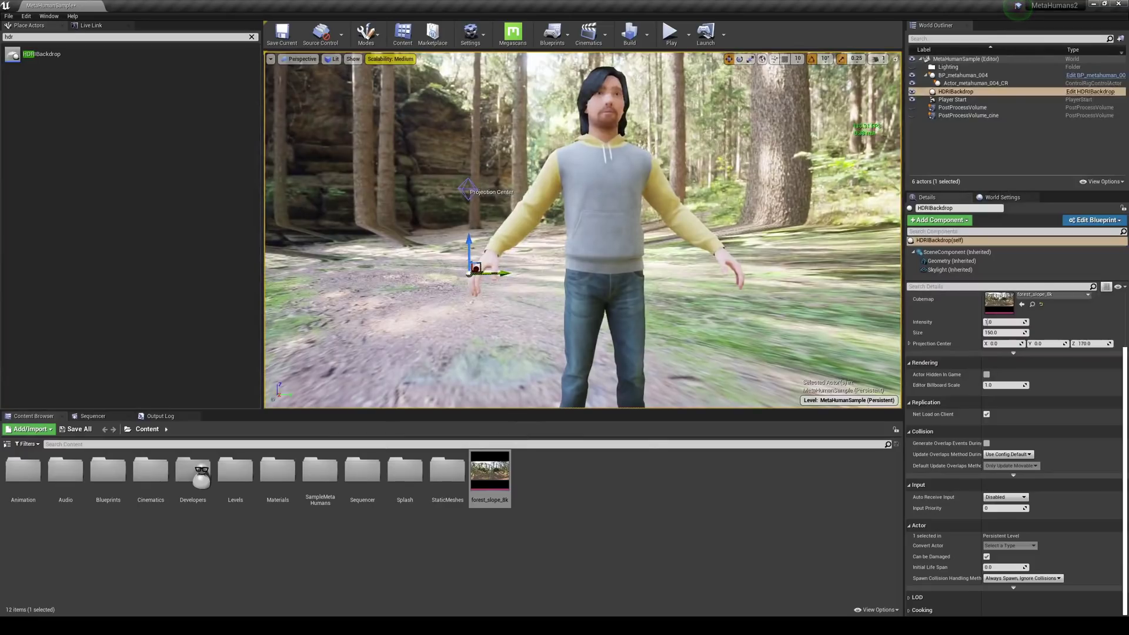
mouse_move(430, 261)
right_down()
mouse_move(517, 265)
mouse_move(430, 261)
right_up()
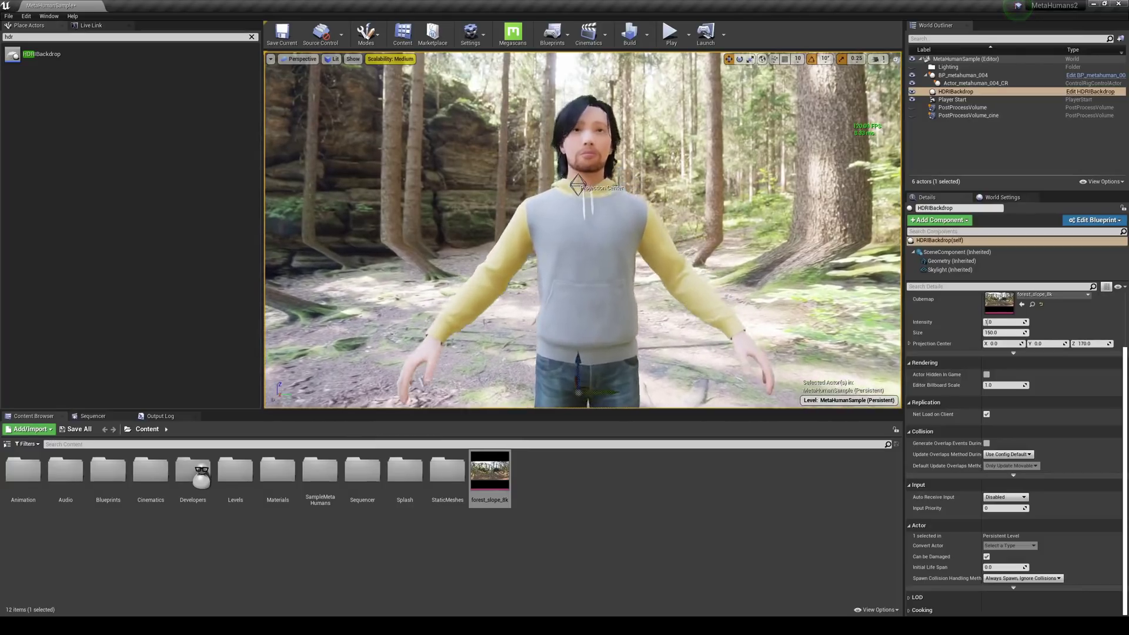
right_drag(582, 229, 593, 259)
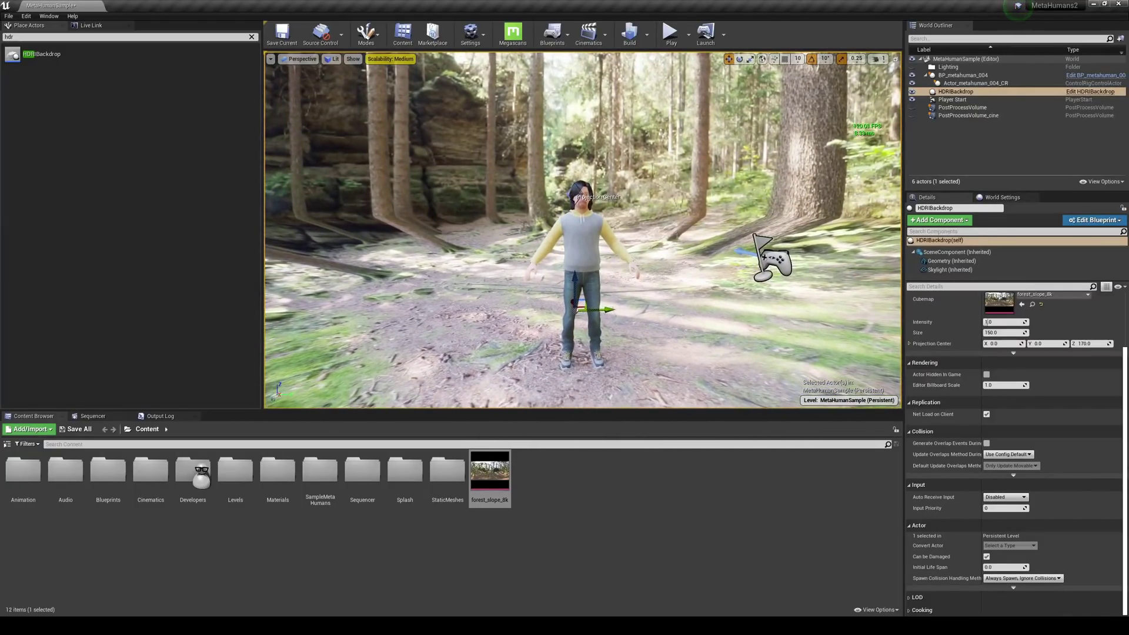
drag(676, 294, 675, 235)
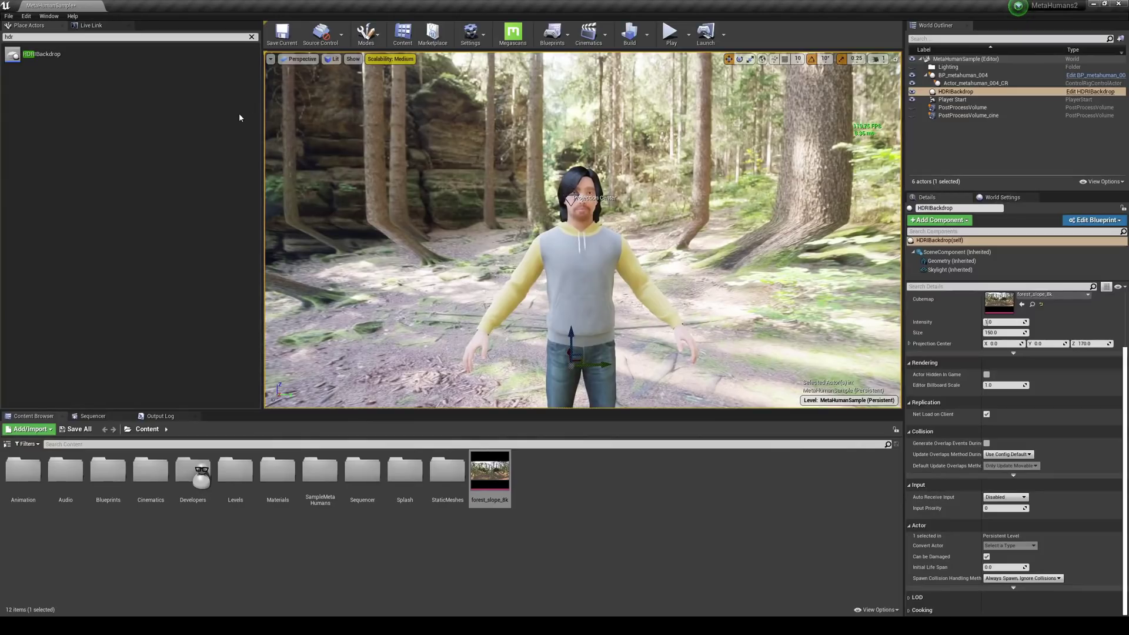
Step: Switch the viewport's view mode to Mesh LOD Coloration
click(332, 59)
mouse_move(388, 166)
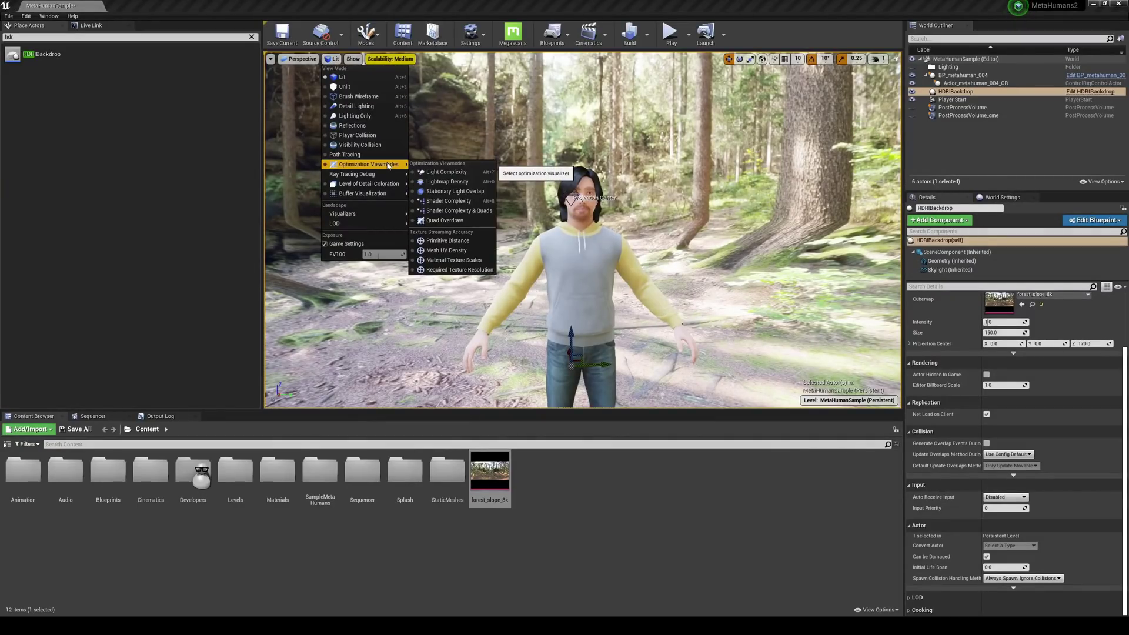
mouse_move(359, 186)
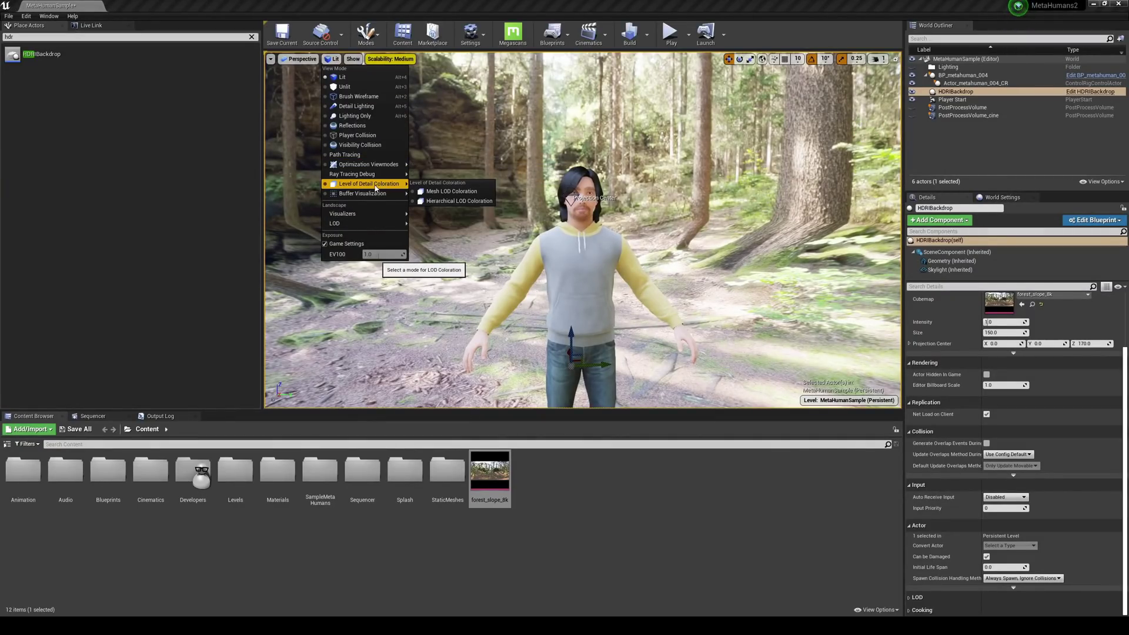
click(414, 192)
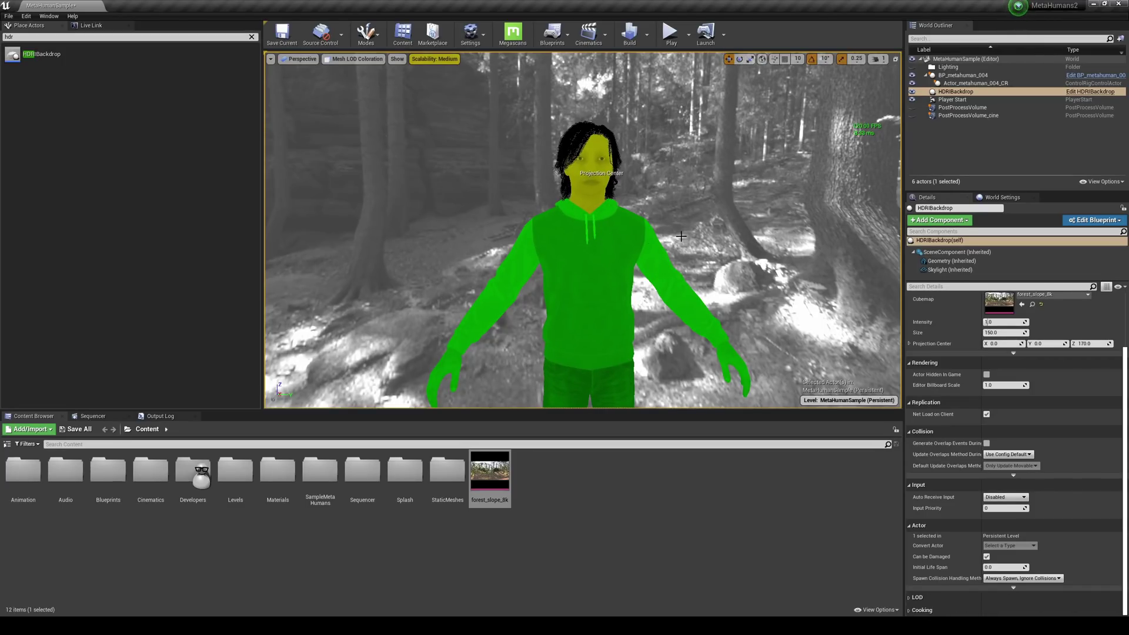
Step: Examine how the level-of-detail colours on the character's face, hair and clothing change between close and distant views
key(w)
right_drag(582, 229, 582, 218)
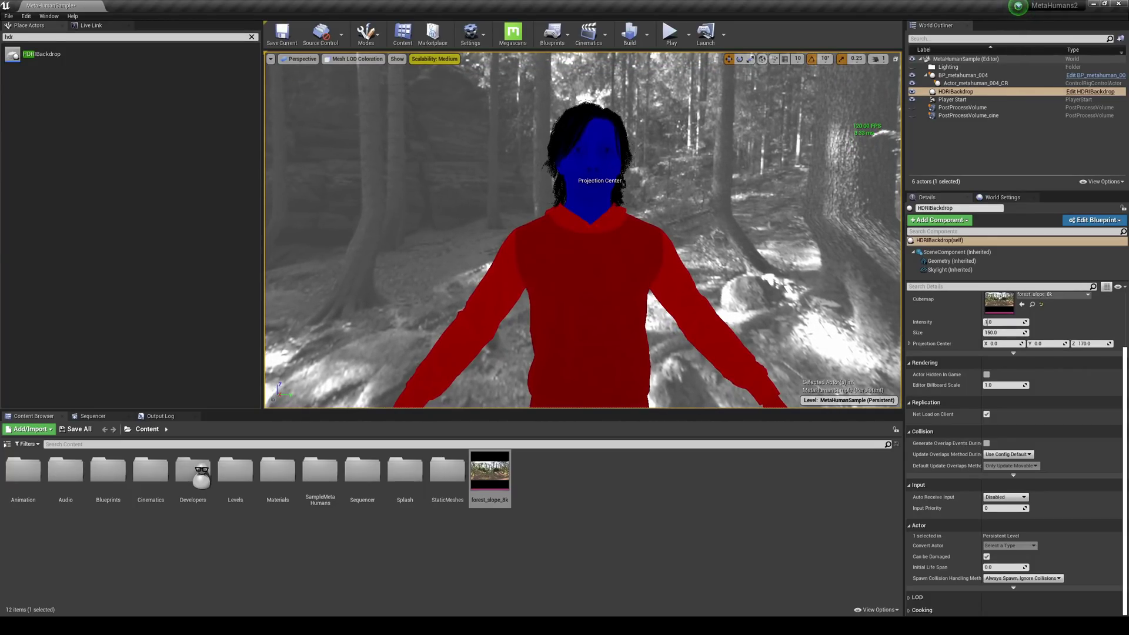
scroll(582, 229, up, 3)
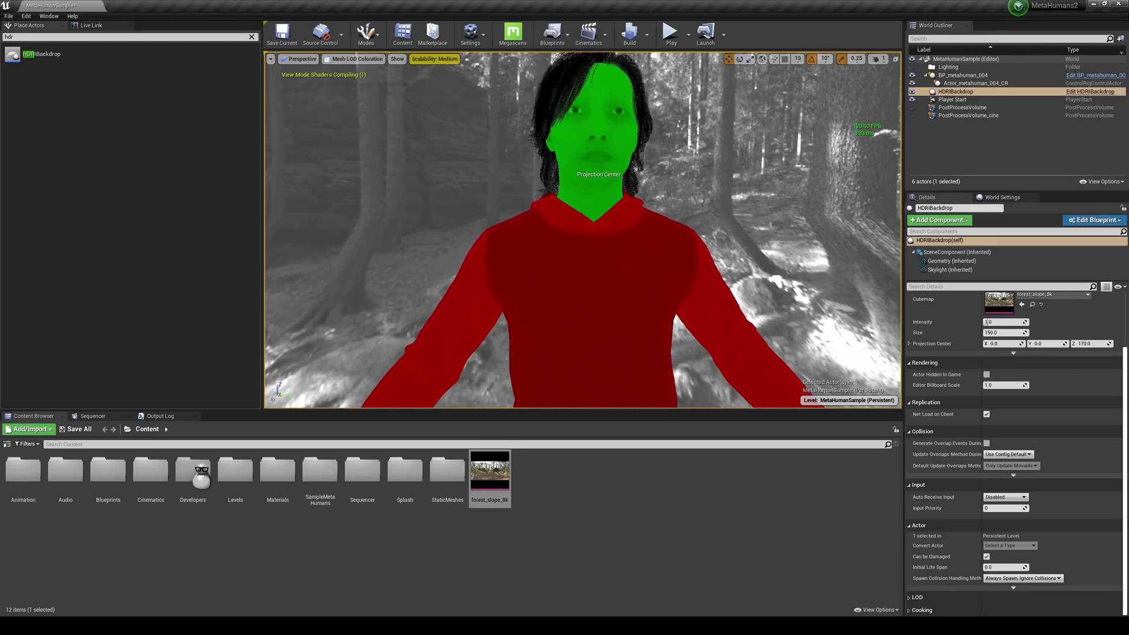
scroll(582, 229, up, 5)
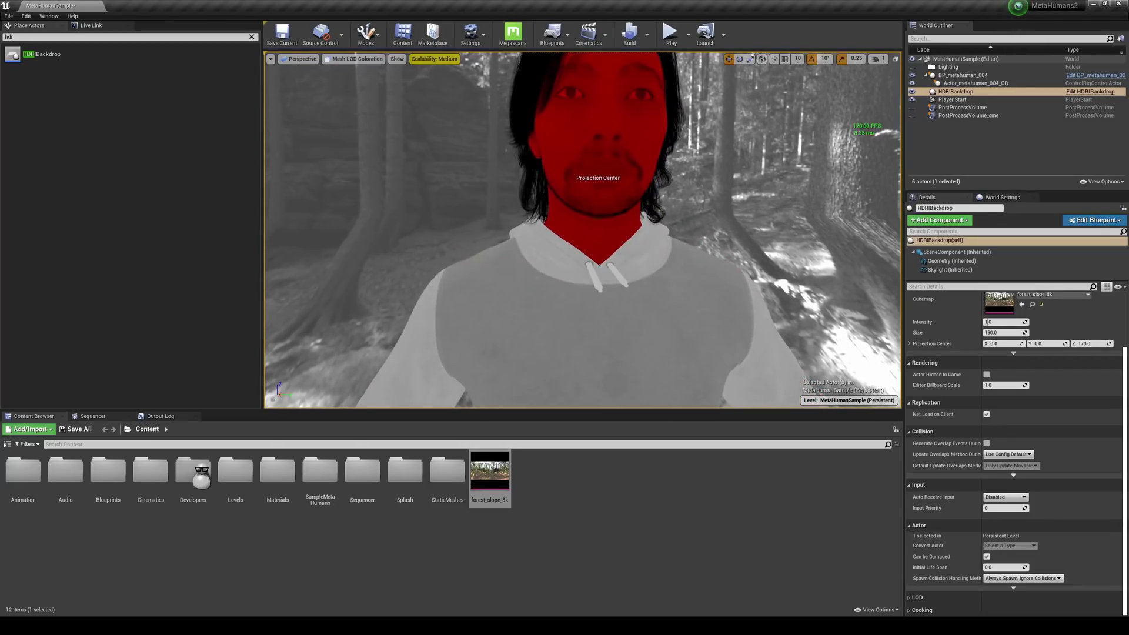
scroll(581, 229, up, 5)
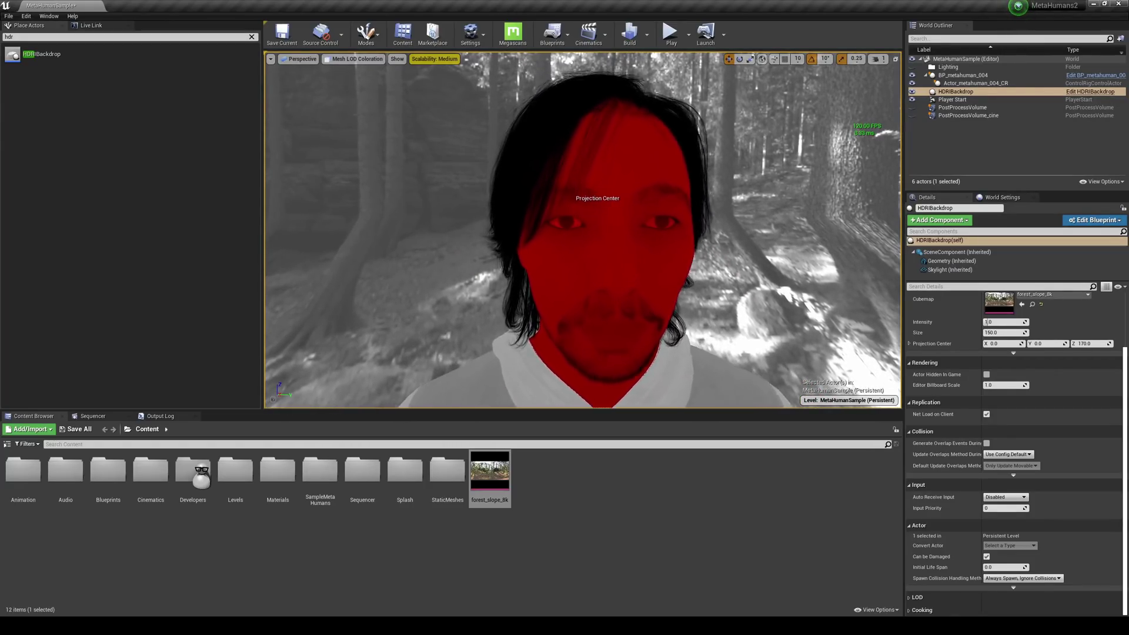
scroll(582, 229, up, 3)
scroll(582, 229, down, 2)
mouse_move(581, 229)
right_down()
mouse_move(598, 234)
mouse_move(587, 242)
mouse_move(580, 232)
right_up()
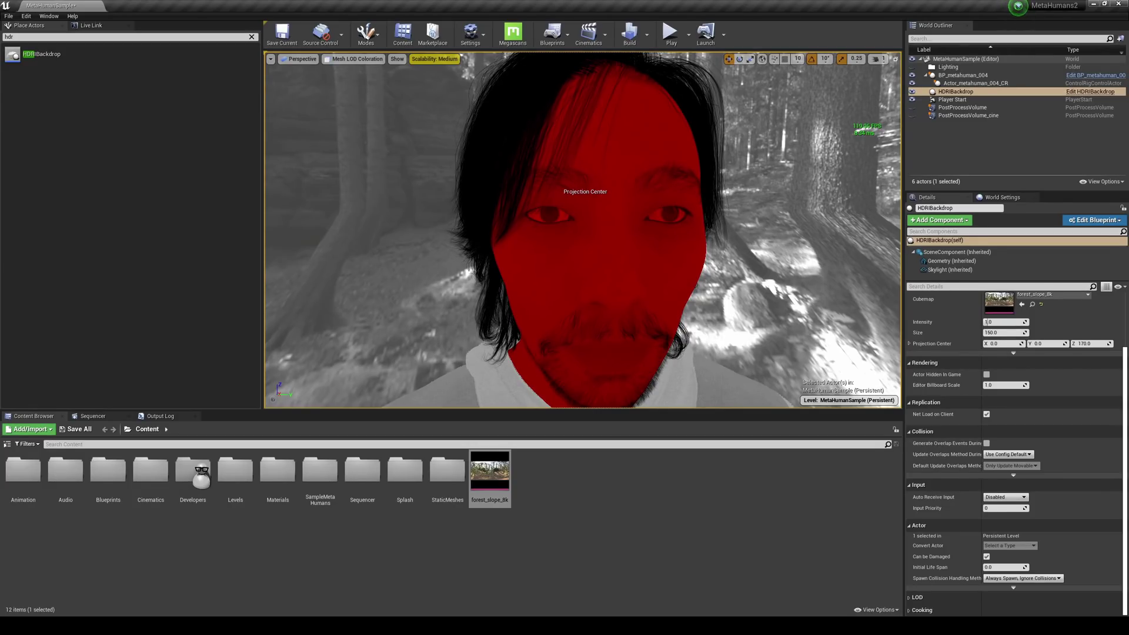
key(s)
right_drag(582, 229, 577, 233)
key(q)
right_drag(654, 200, 654, 200)
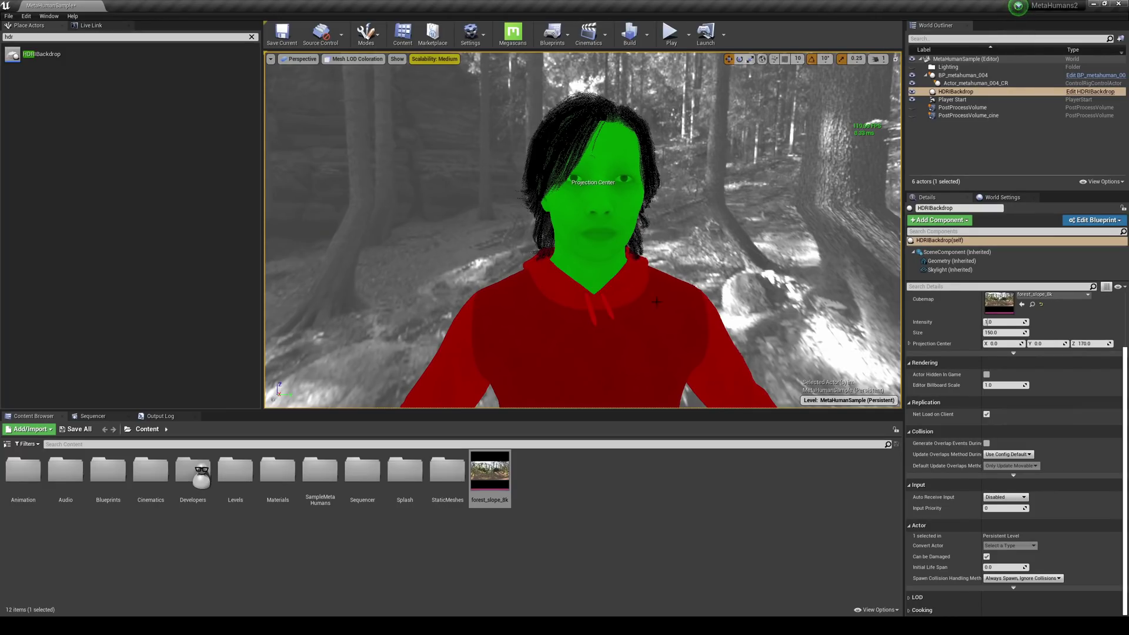
drag(657, 302, 656, 329)
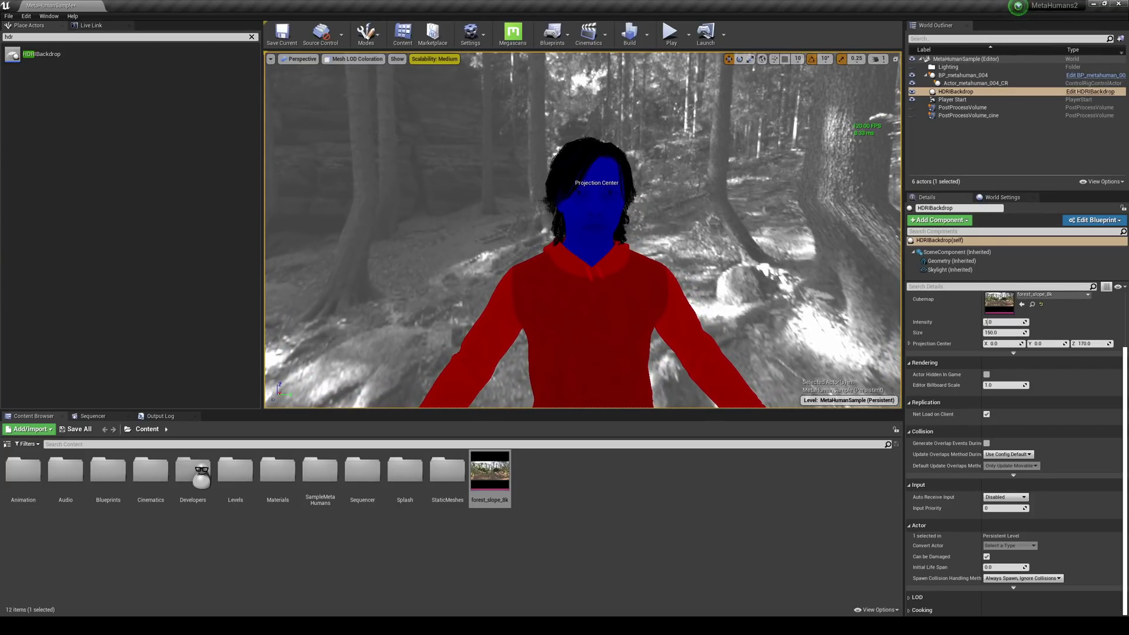
scroll(582, 230, down, 3)
drag(656, 349, 657, 405)
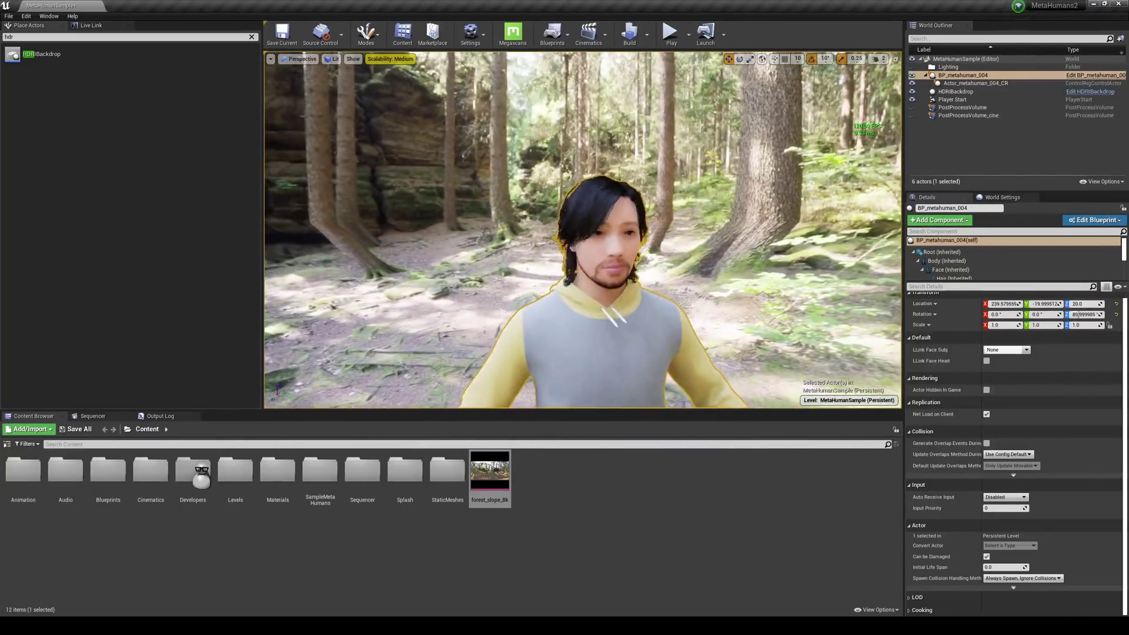
Step: Clear the actor search and place a Point Light in front of the character, at about head height
alt+drag(591, 258, 532, 259)
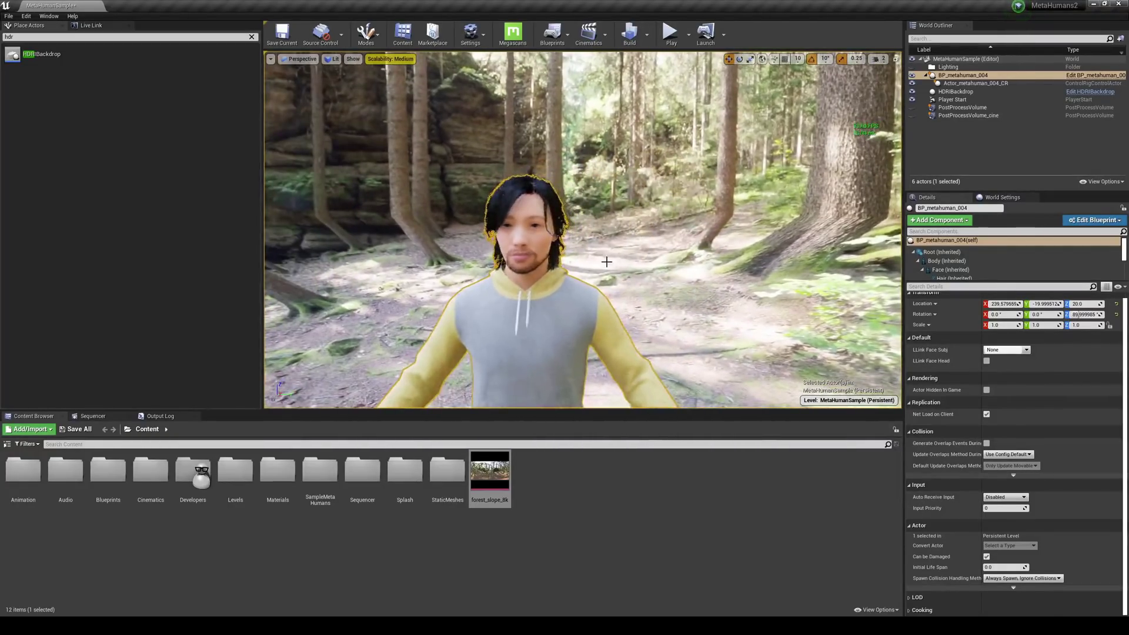
click(252, 37)
right_drag(582, 229, 547, 259)
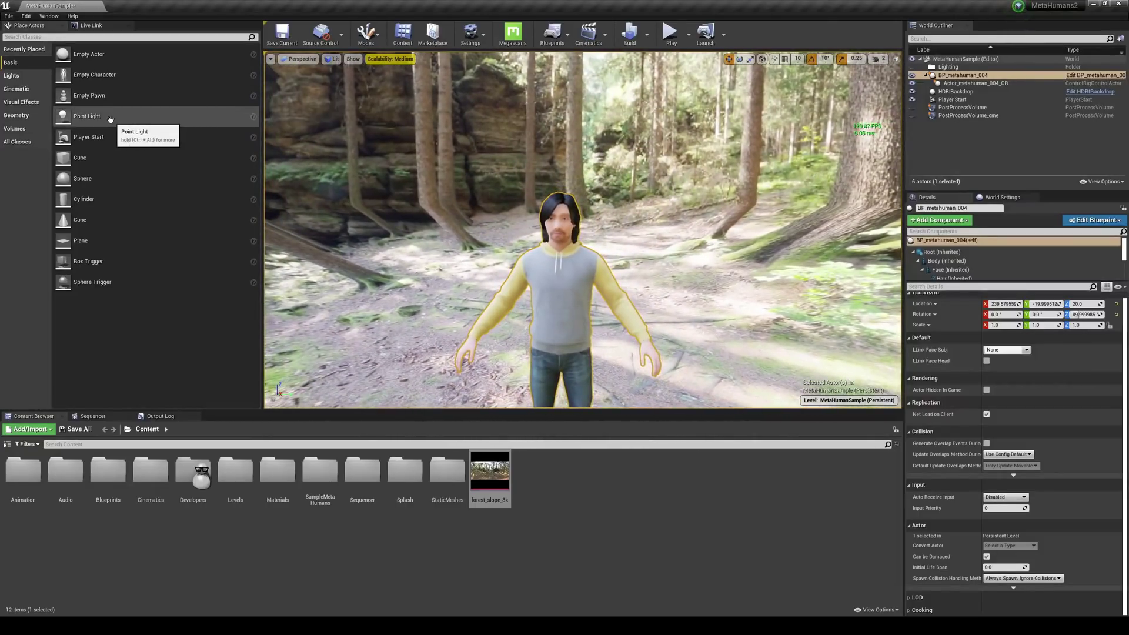
right_drag(411, 206, 294, 212)
alt+drag(423, 246, 406, 249)
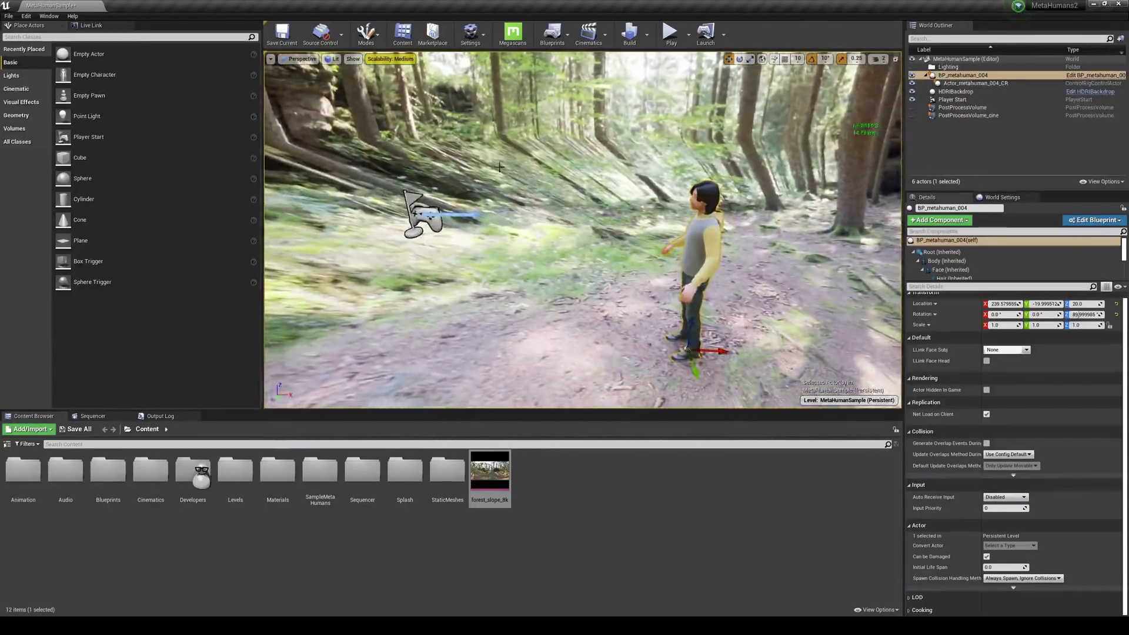
drag(87, 116, 602, 139)
click(615, 337)
right_drag(608, 153, 741, 154)
drag(462, 160, 529, 189)
Step: Set the point light's Intensity to 1 cd and save the work
drag(1017, 365, 1008, 366)
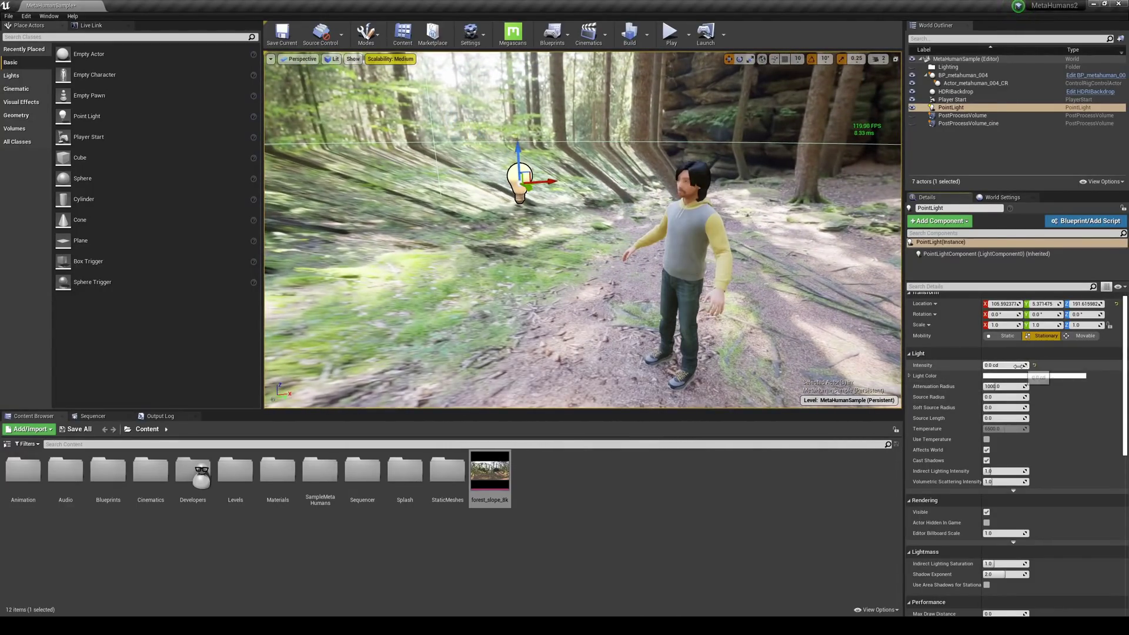
click(1017, 365)
text(1)
key(Return)
mouse_move(812, 269)
right_down()
mouse_move(900, 265)
mouse_move(812, 267)
mouse_move(815, 253)
right_up()
key(w)
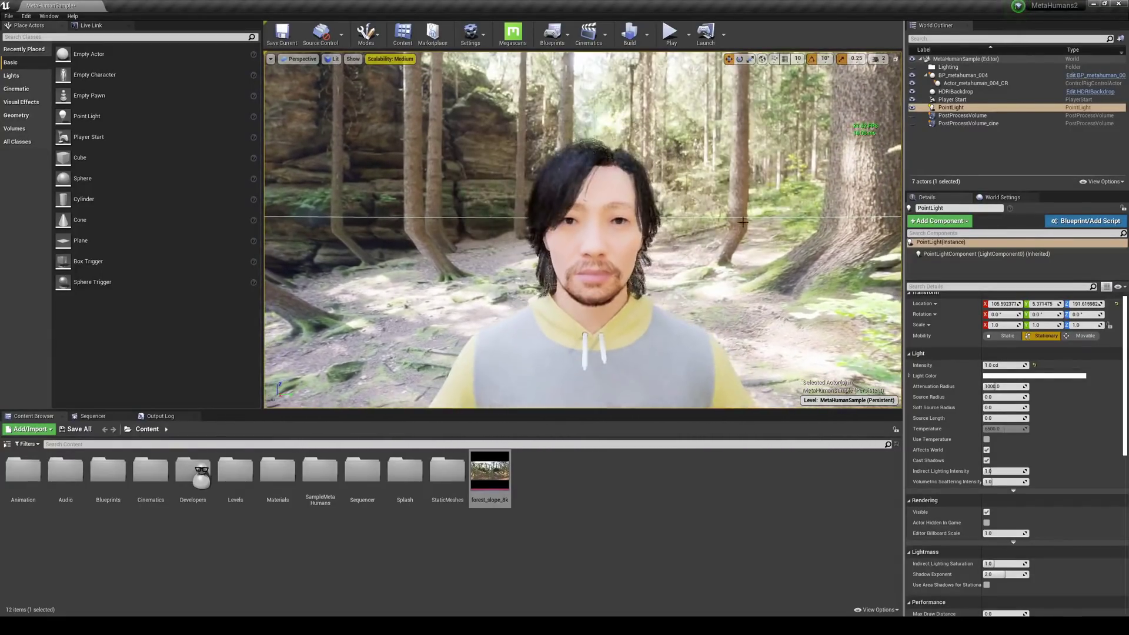
click(9, 16)
click(51, 93)
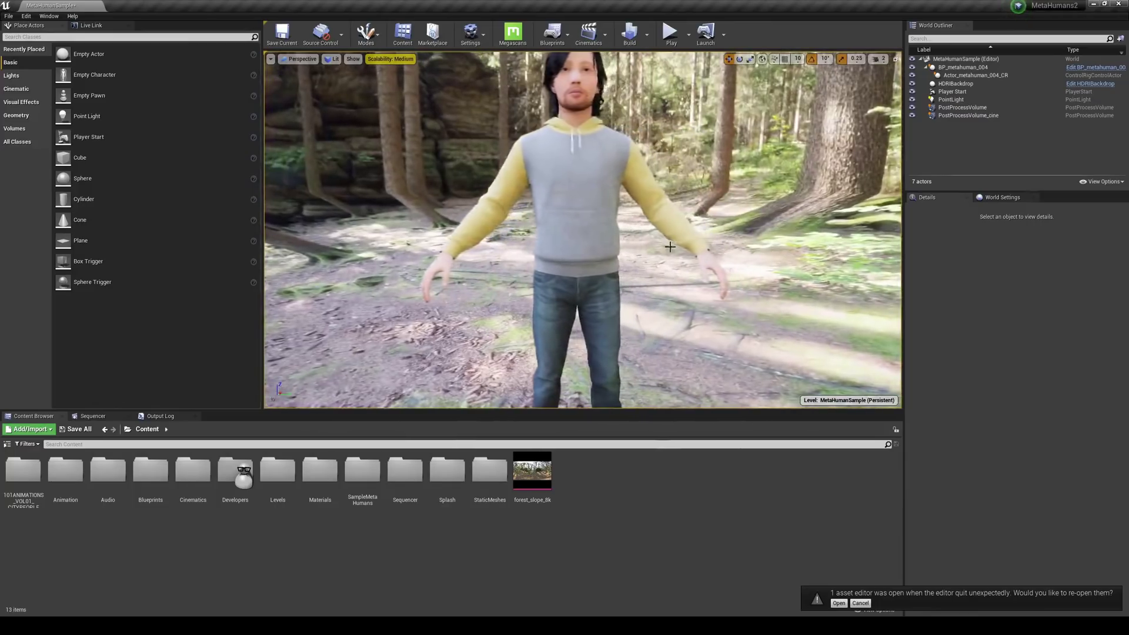
Step: Examine the lit character in the forest backdrop from above and from several distances
key(e)
right_drag(640, 270, 560, 291)
key(d)
key(a)
key(w)
key(w)
key(s)
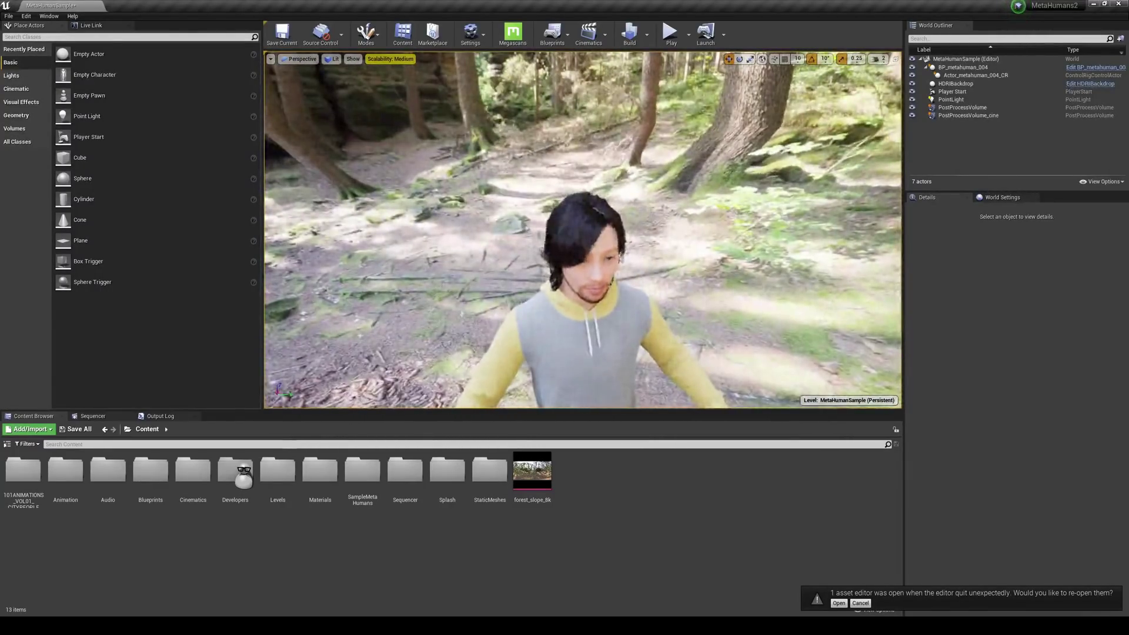
drag(596, 264, 445, 382)
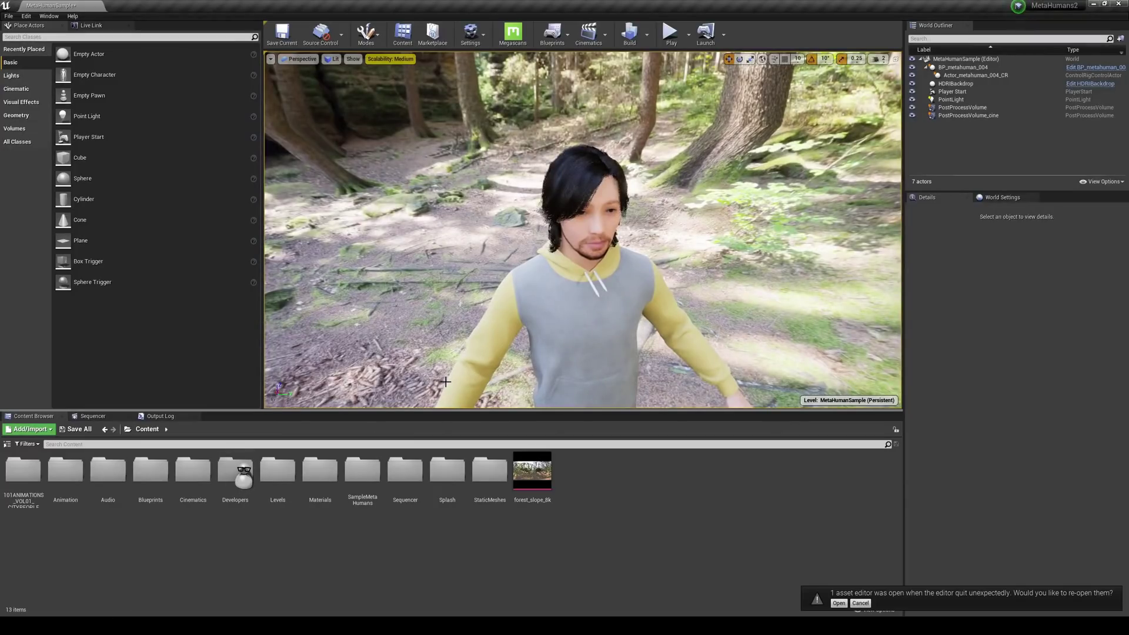
Step: Switch to the Epic Games Launcher, add the Animation Starter Pack to the MetaHumans2 project and return to the Unreal Editor
key(alt+Tab)
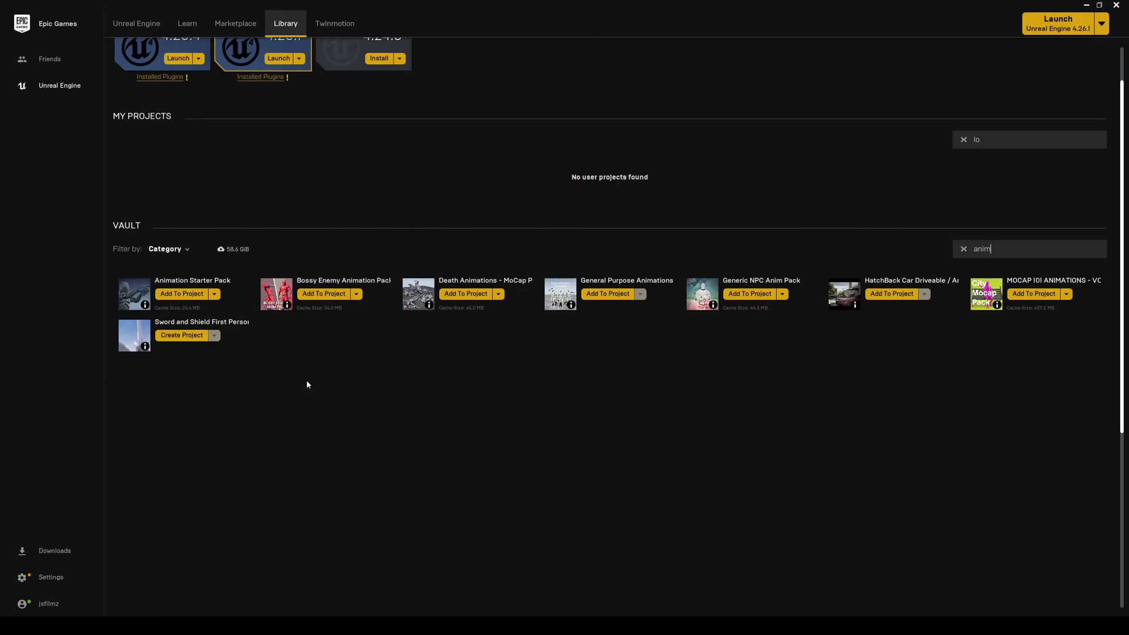
click(202, 293)
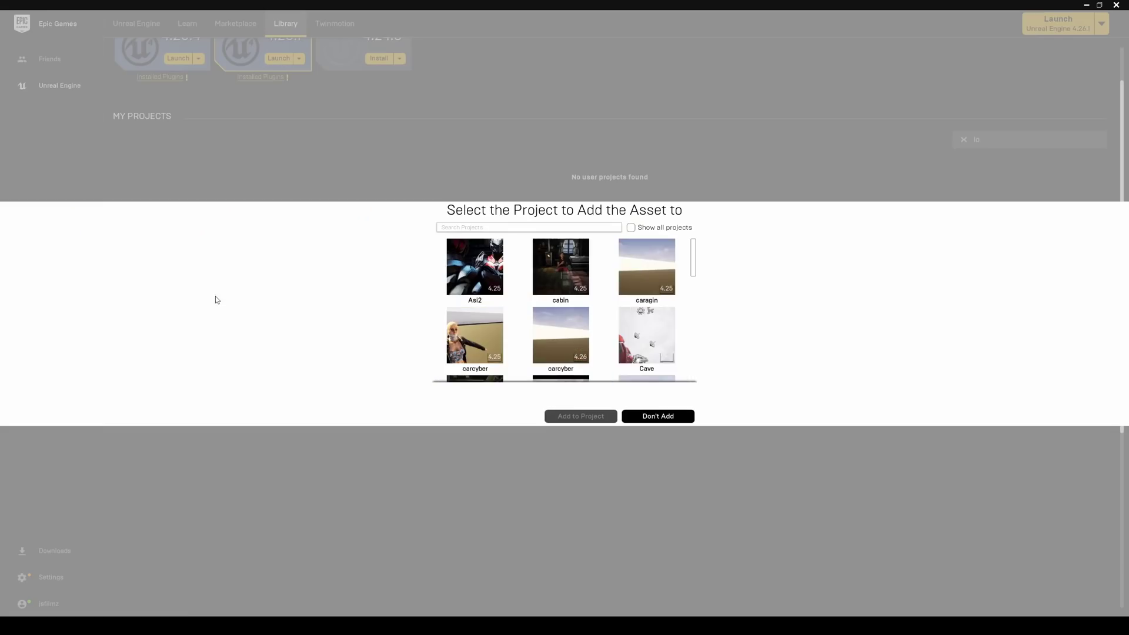
drag(693, 262, 690, 362)
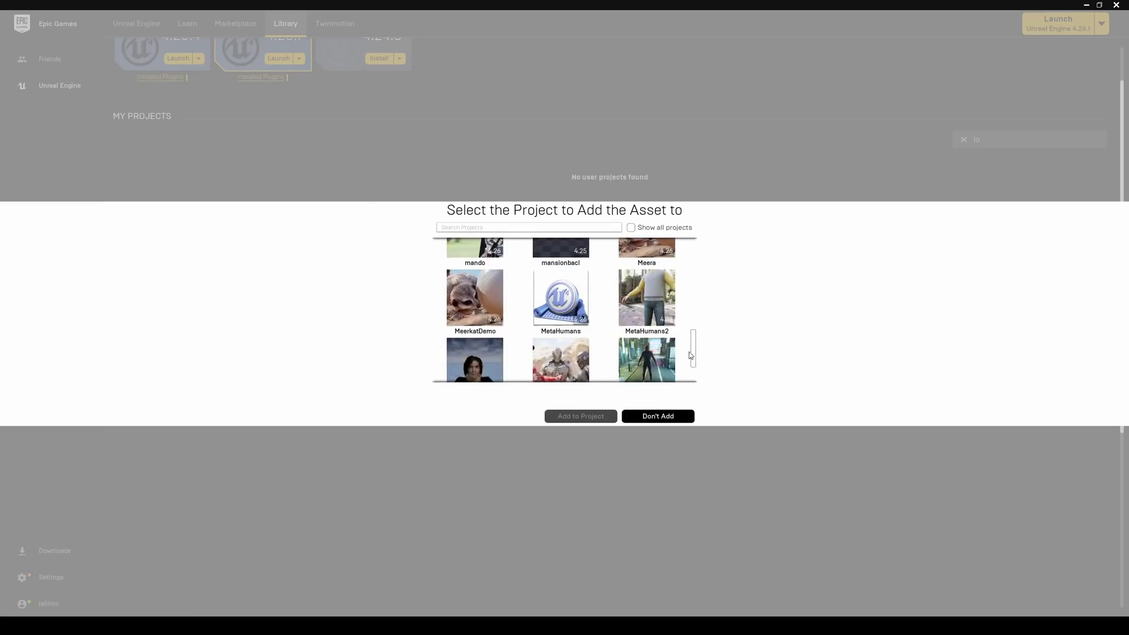
click(641, 312)
click(580, 416)
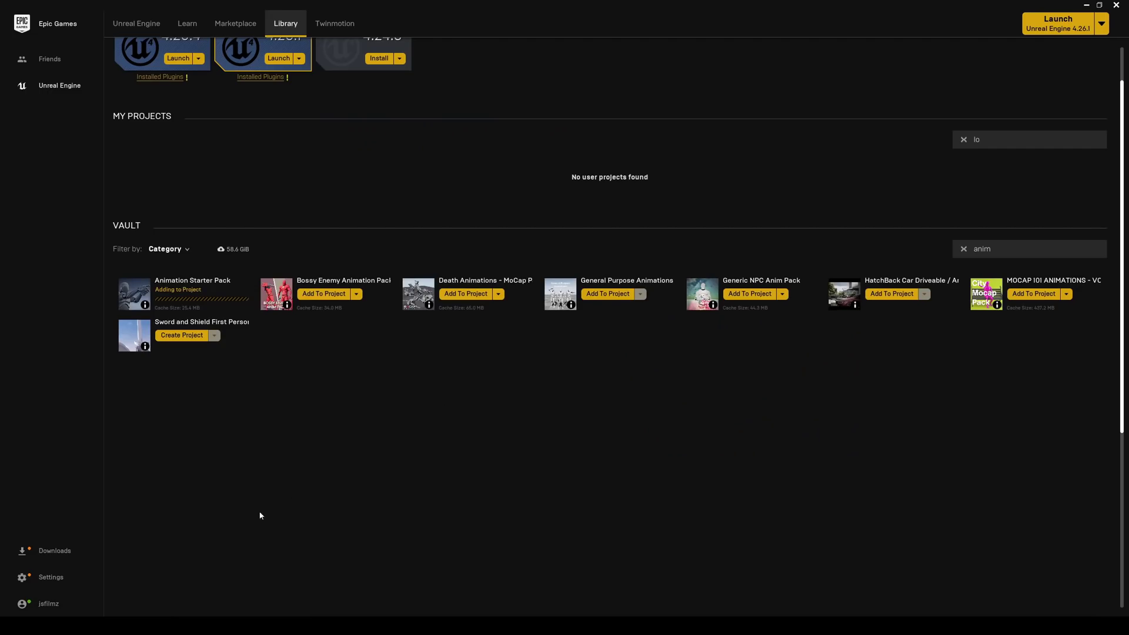
mouse_move(121, 624)
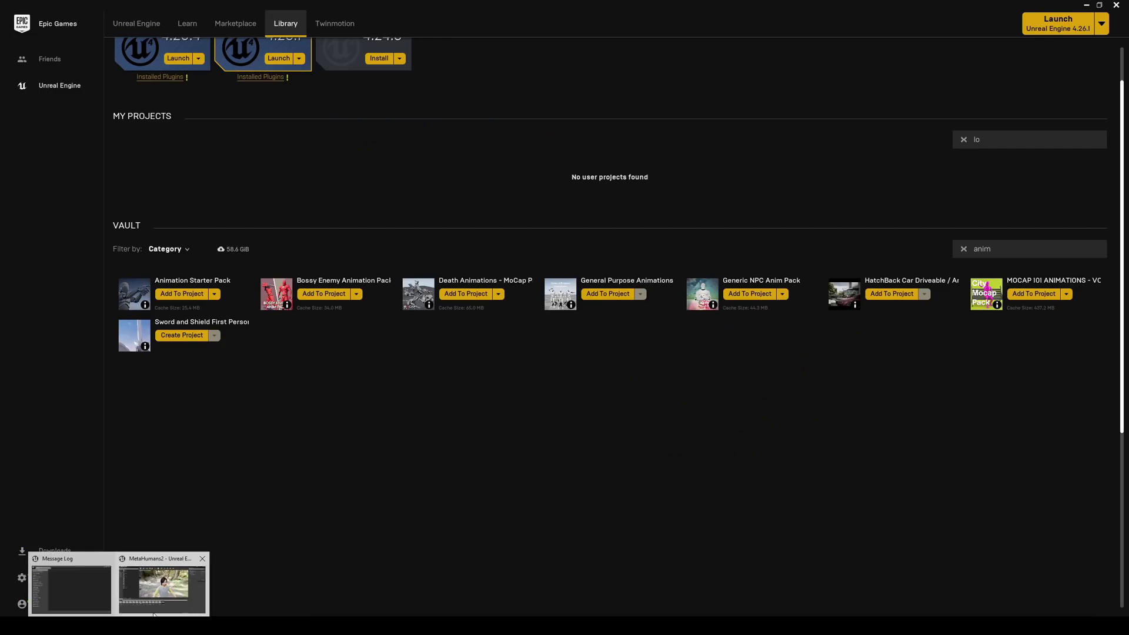
click(160, 585)
Step: Review the Engine Scalability Settings and examine the character's head and body from several angles
right_drag(526, 293, 658, 229)
key(s)
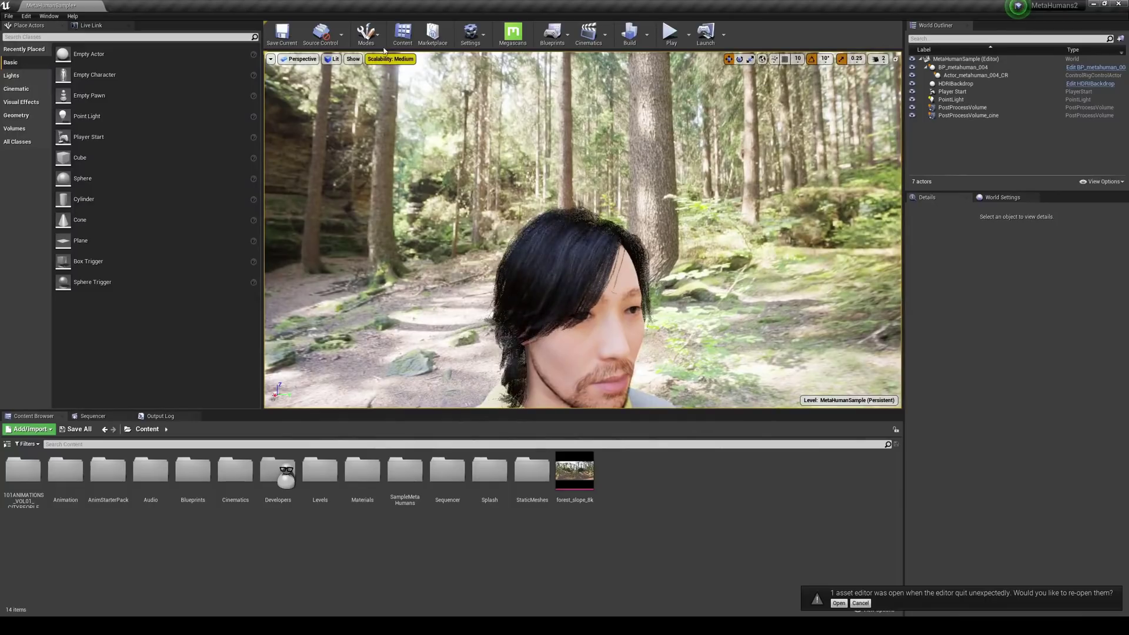
mouse_move(511, 157)
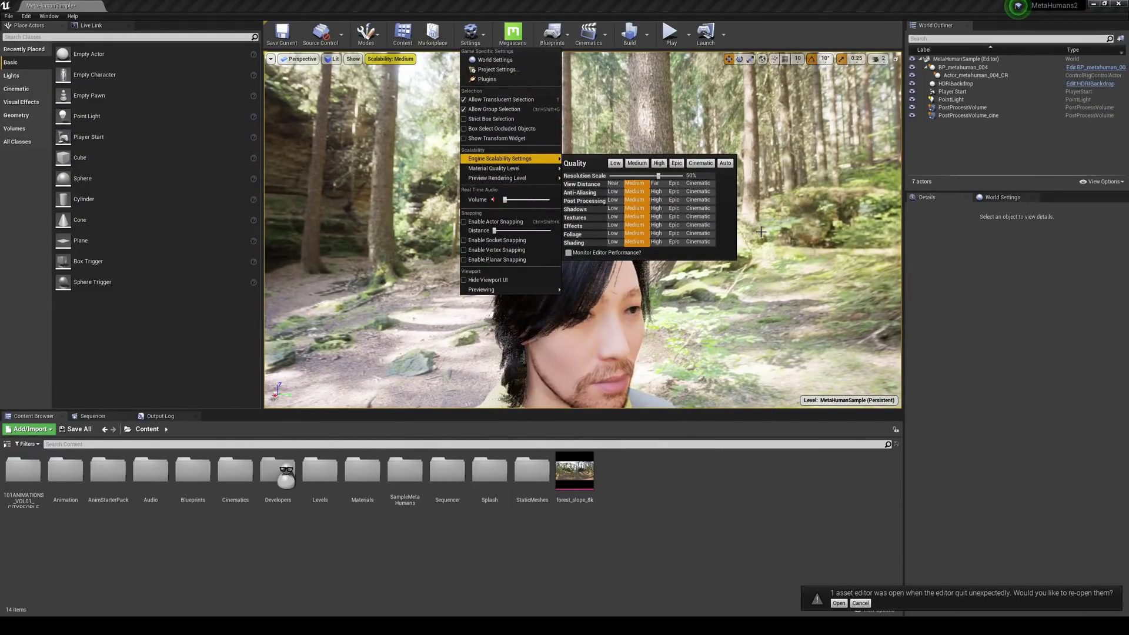
right_drag(760, 232, 676, 230)
key(d)
key(w)
key(d)
key(a)
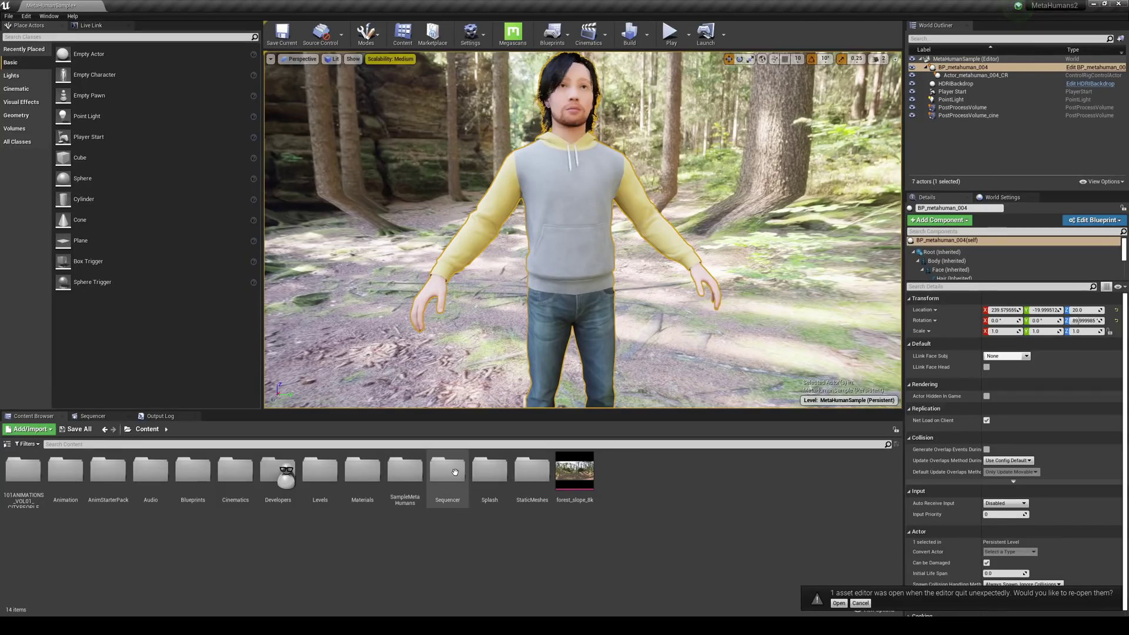
Step: Open the metahuman_base_skel skeleton from SampleMetaHumans/Common/Female/Medium/NormalWeight/Body
double_click(405, 471)
double_click(24, 470)
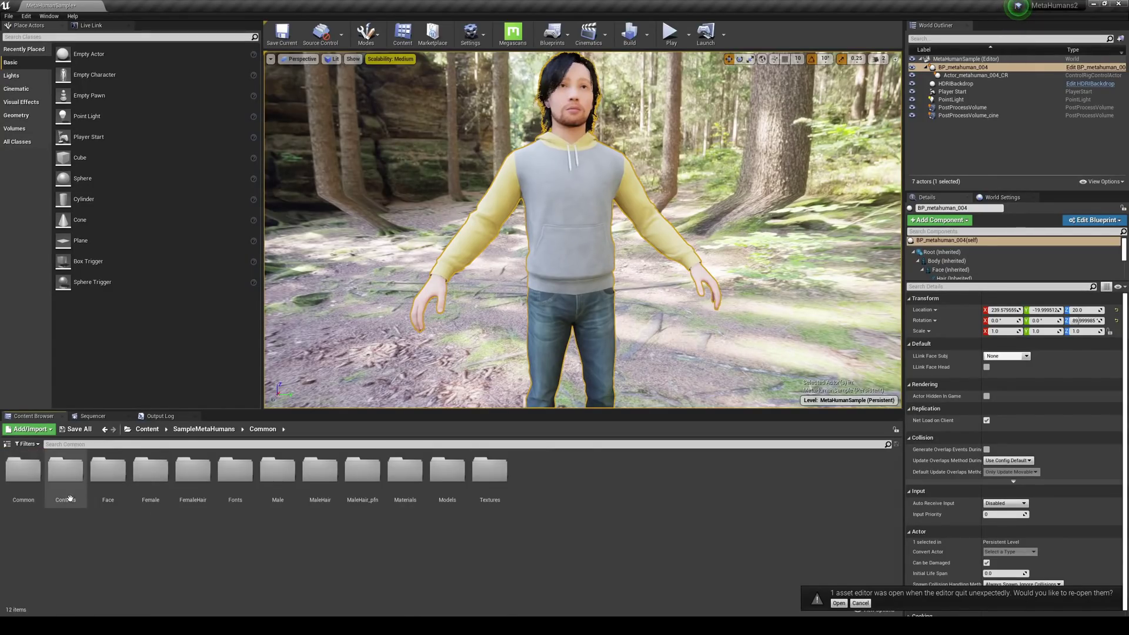
double_click(150, 470)
double_click(23, 470)
double_click(24, 470)
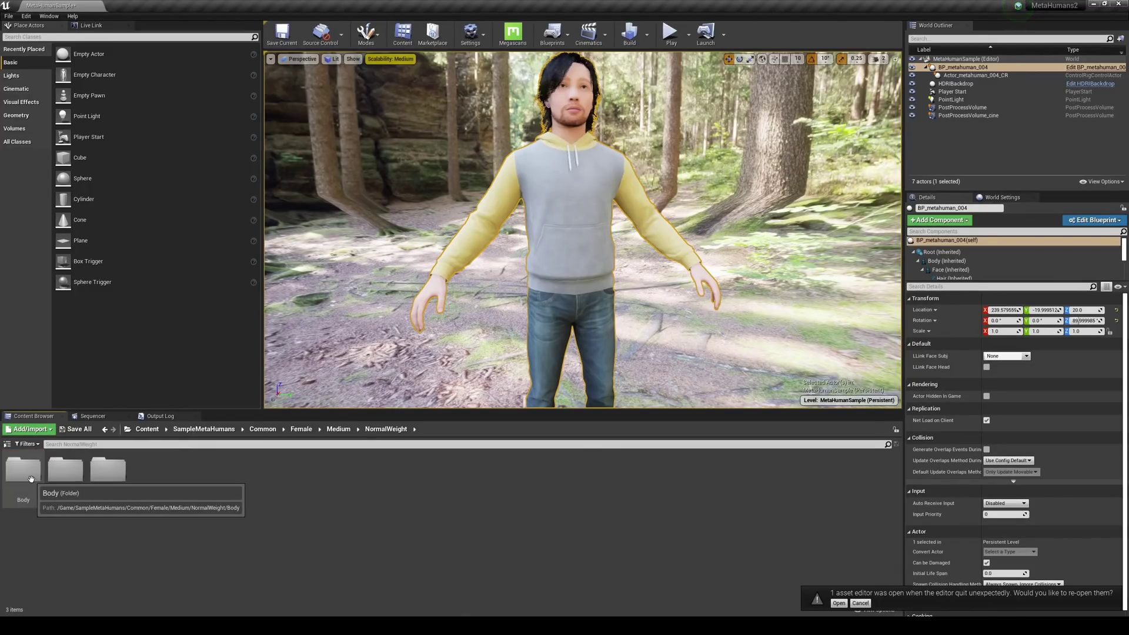
double_click(21, 482)
double_click(23, 474)
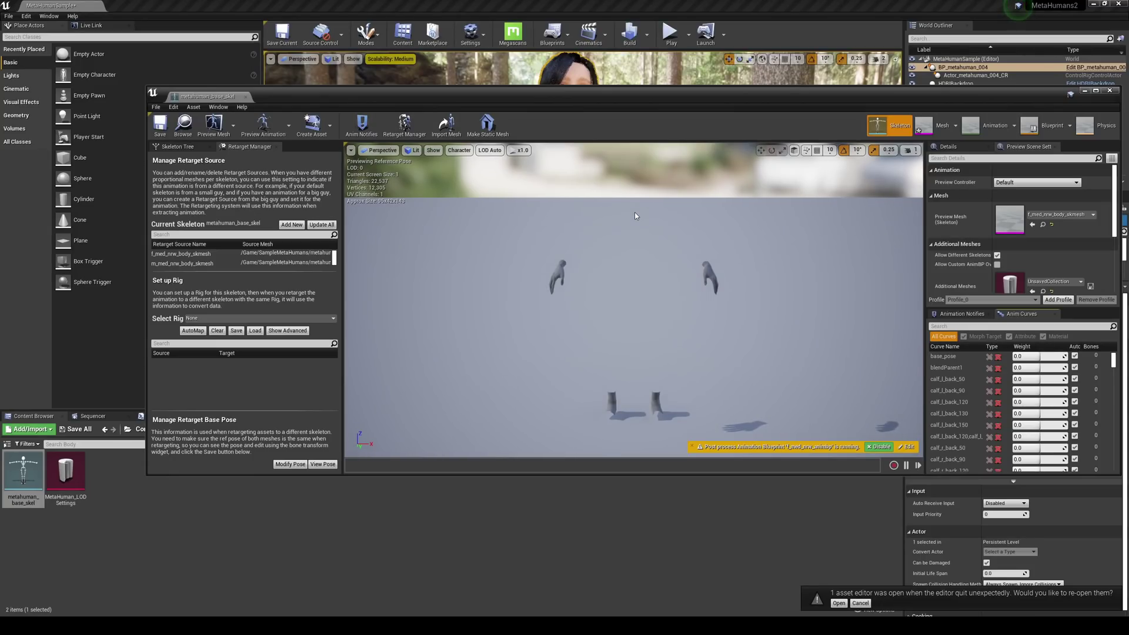
Step: Set the Preview Mesh of metahuman_base_skel to m_med_nrw_body_skmesh
click(351, 150)
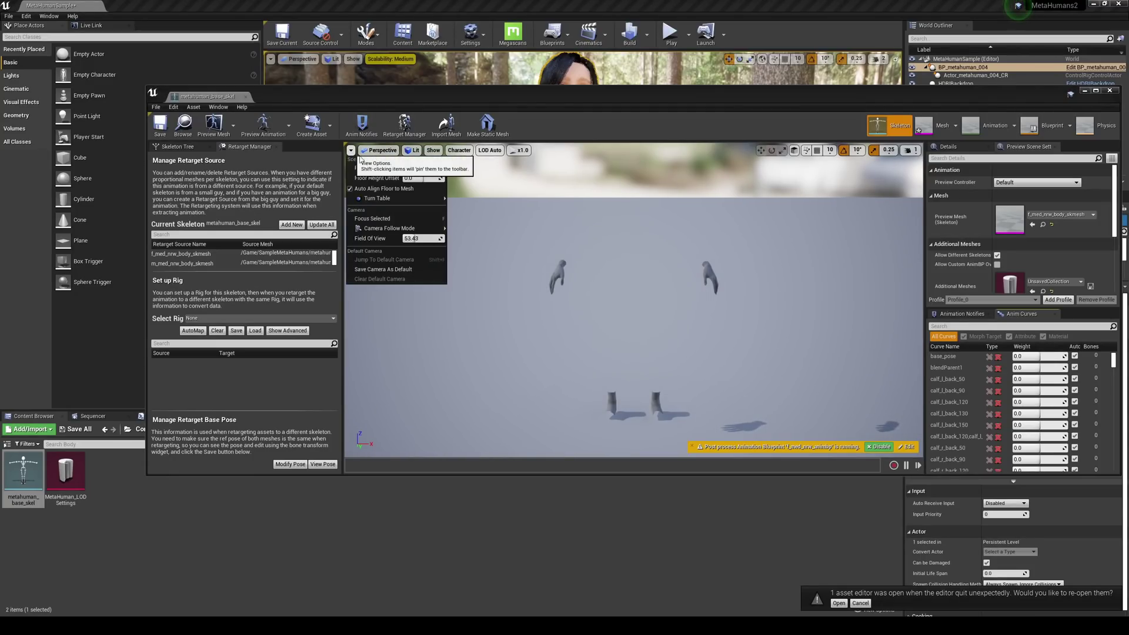
click(351, 150)
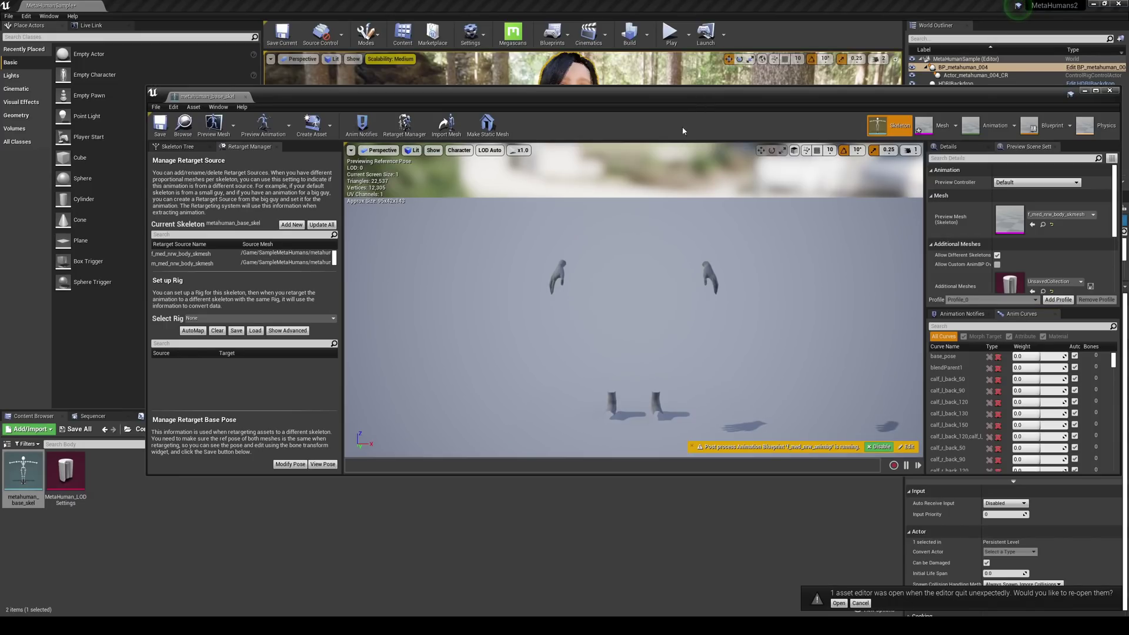
drag(734, 91, 674, 93)
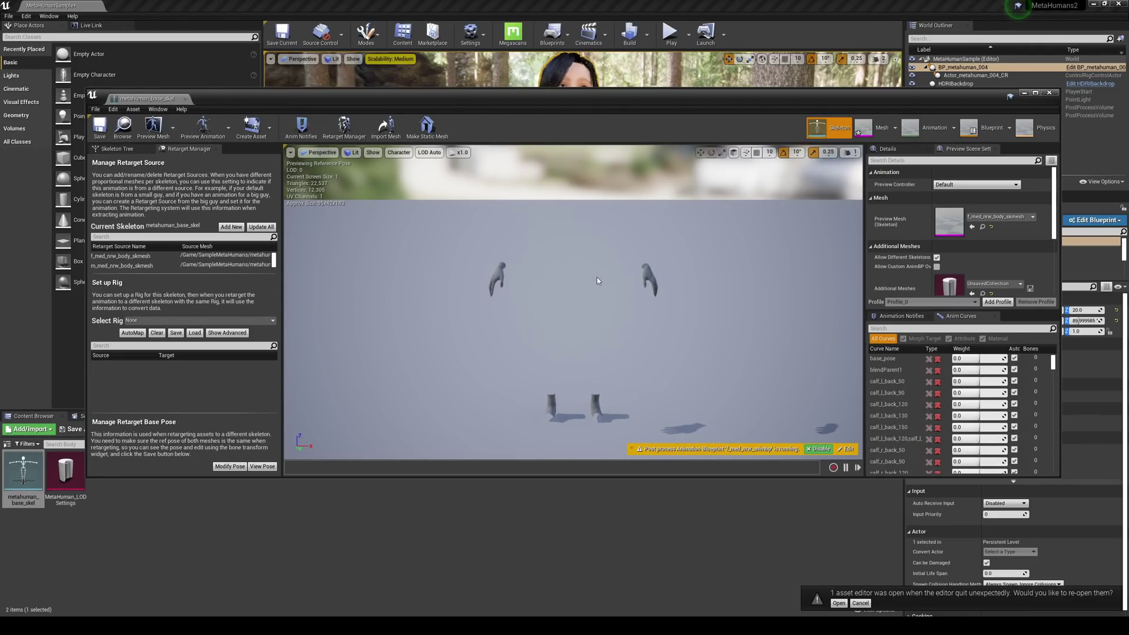
click(973, 219)
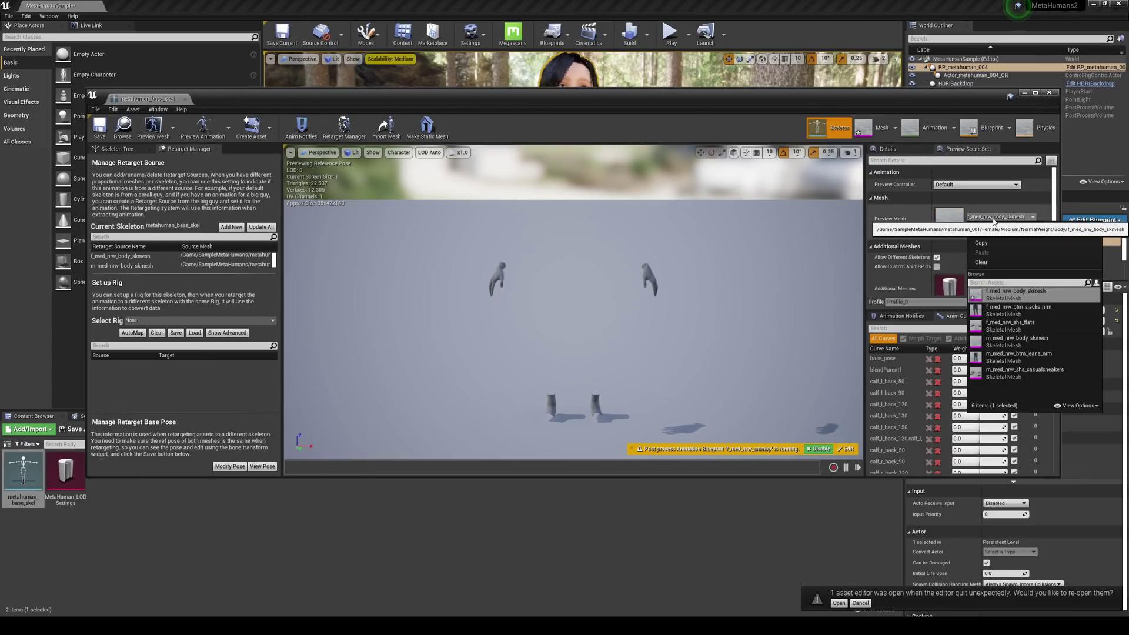
click(1008, 344)
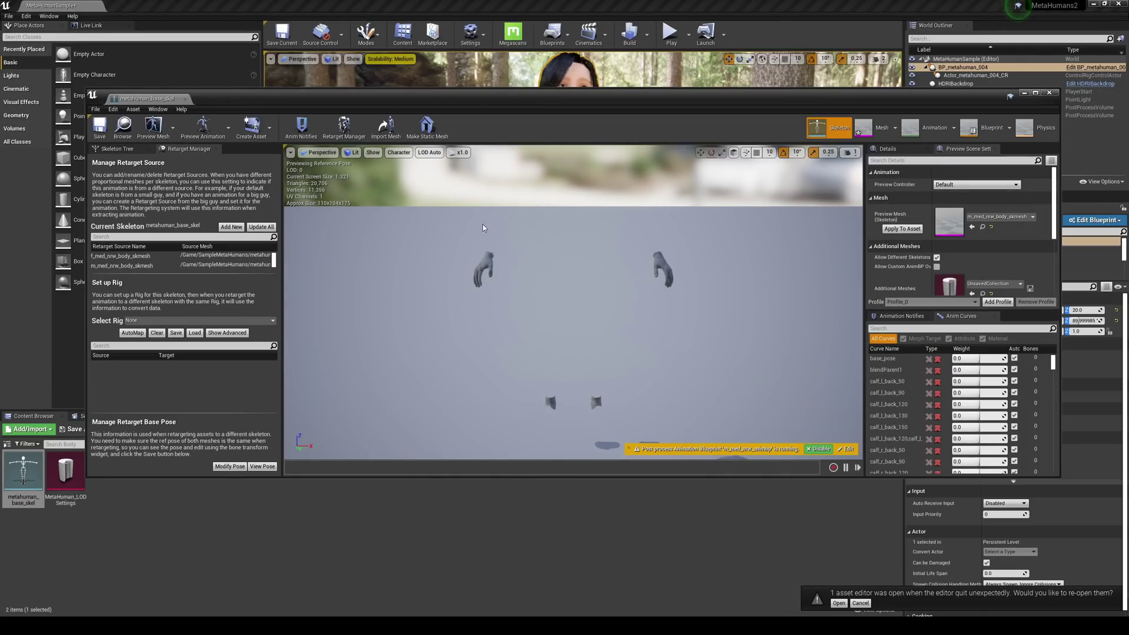
Step: Show the full bone hierarchy and the bone names in the preview of metahuman_base_skel
click(396, 153)
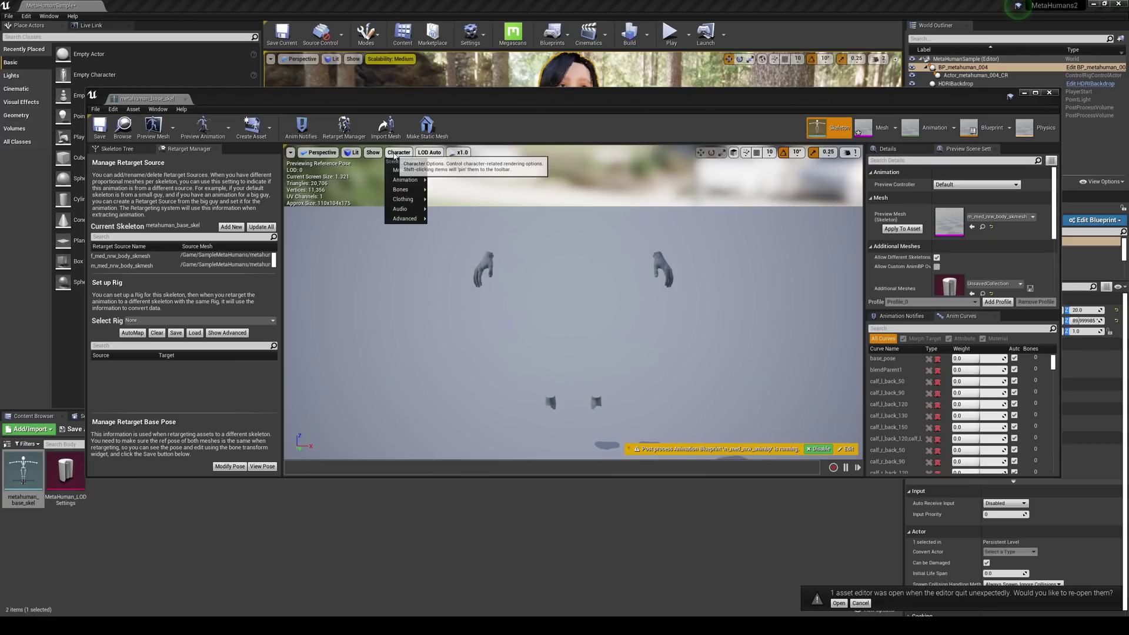
mouse_move(405, 189)
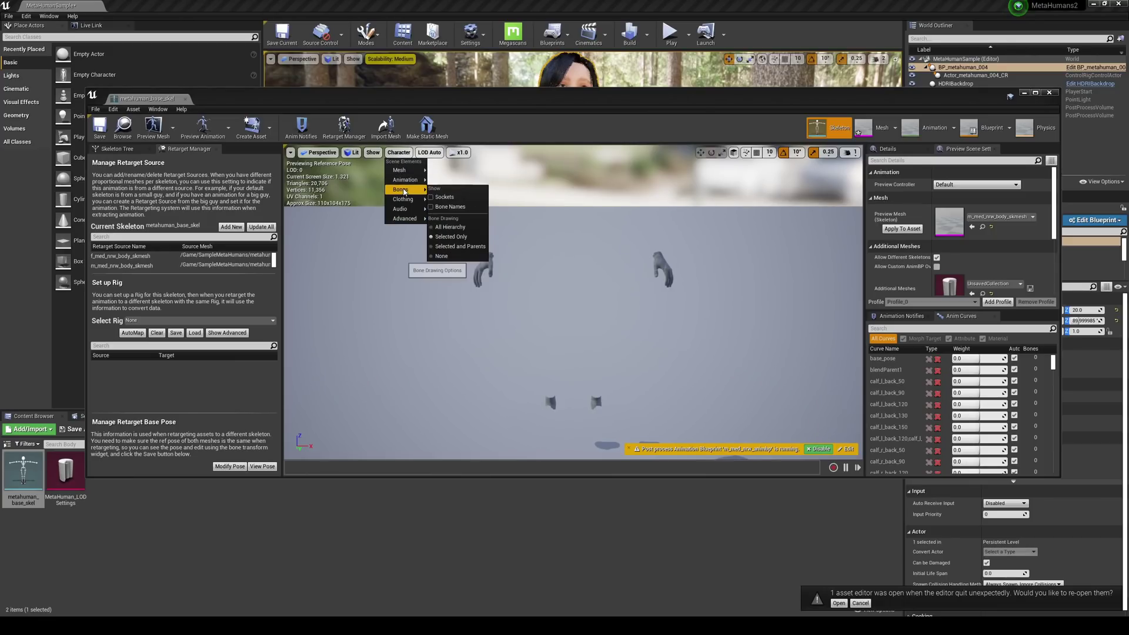
click(450, 226)
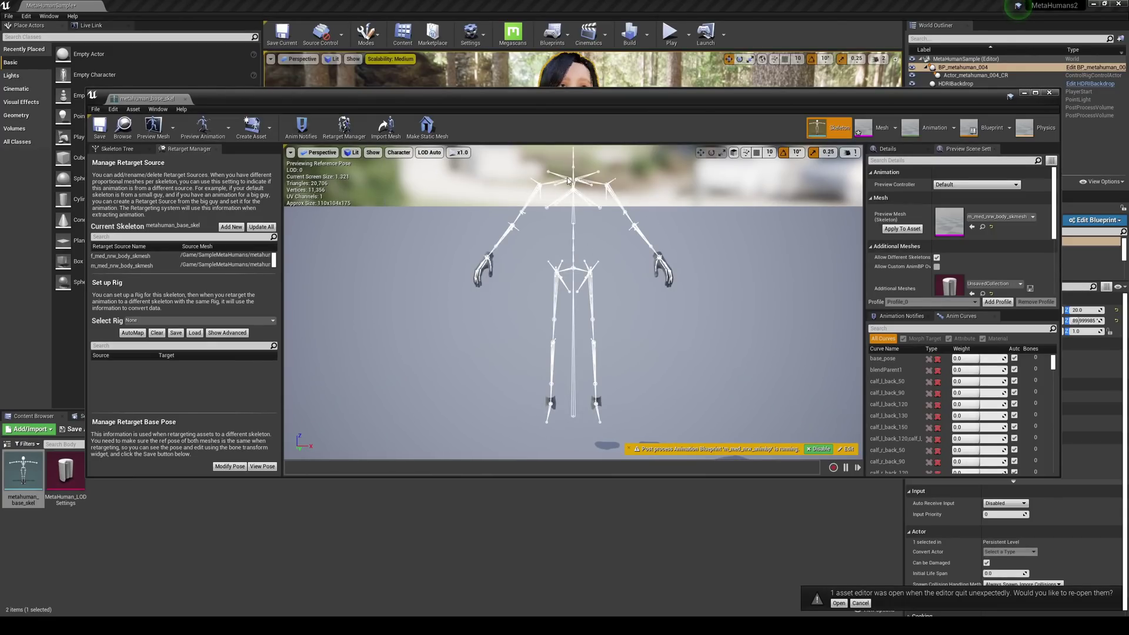
click(407, 154)
mouse_move(405, 189)
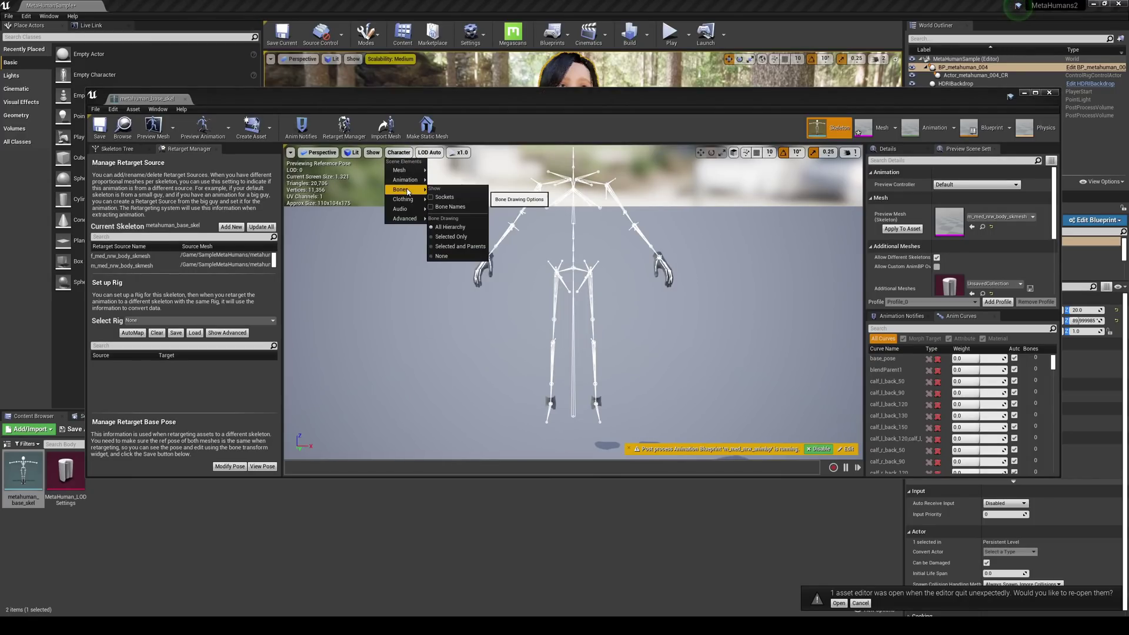
click(445, 207)
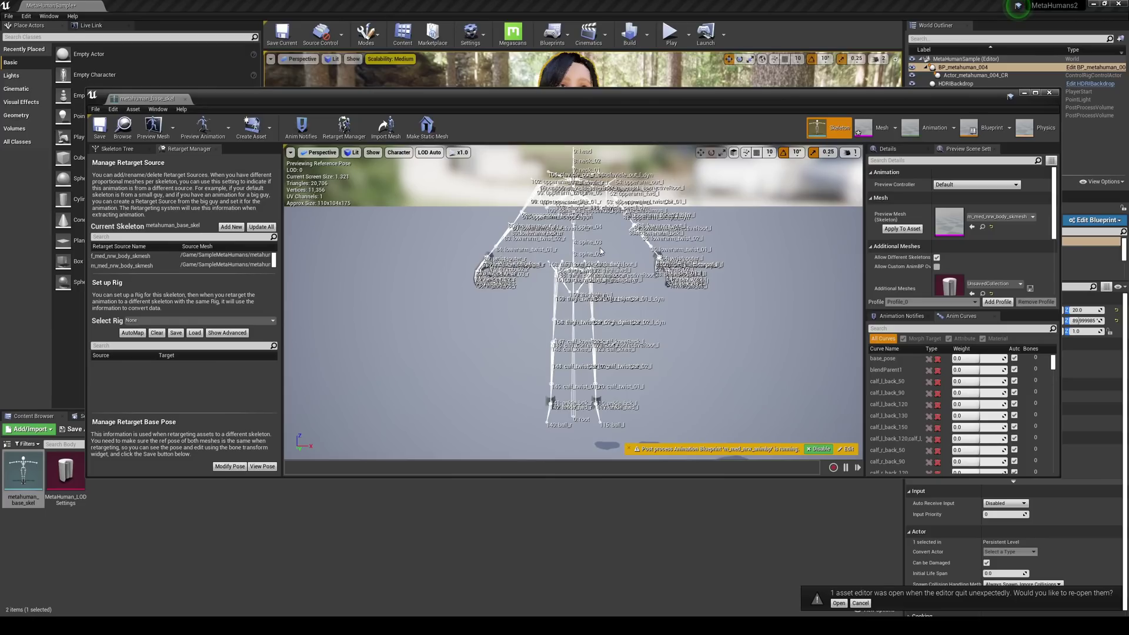
right_drag(600, 251, 600, 245)
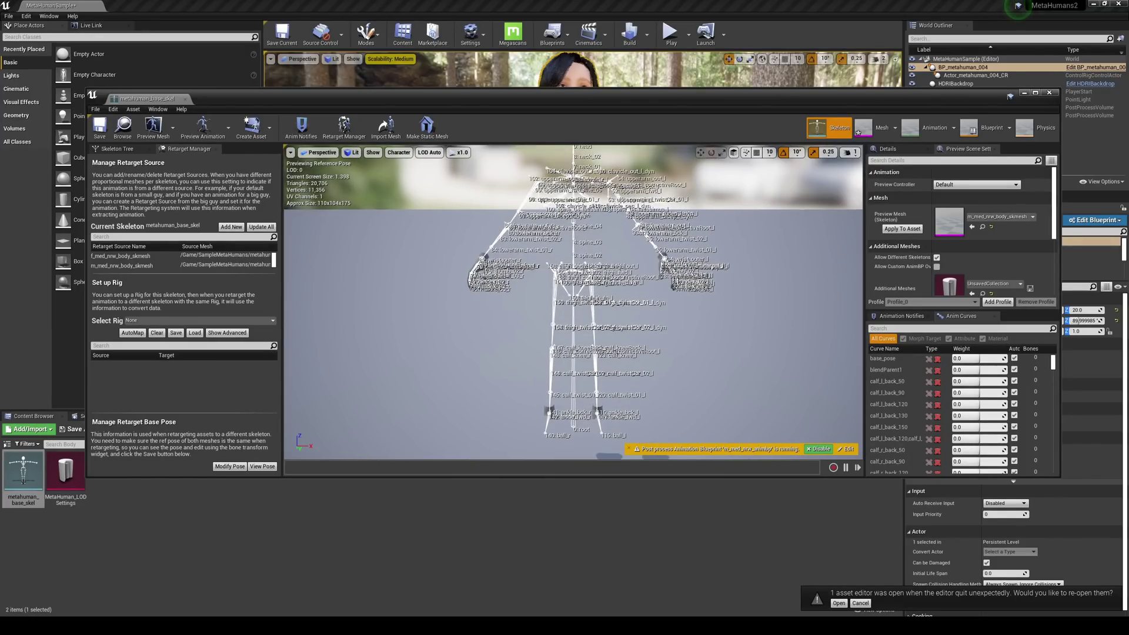
scroll(600, 251, up, 4)
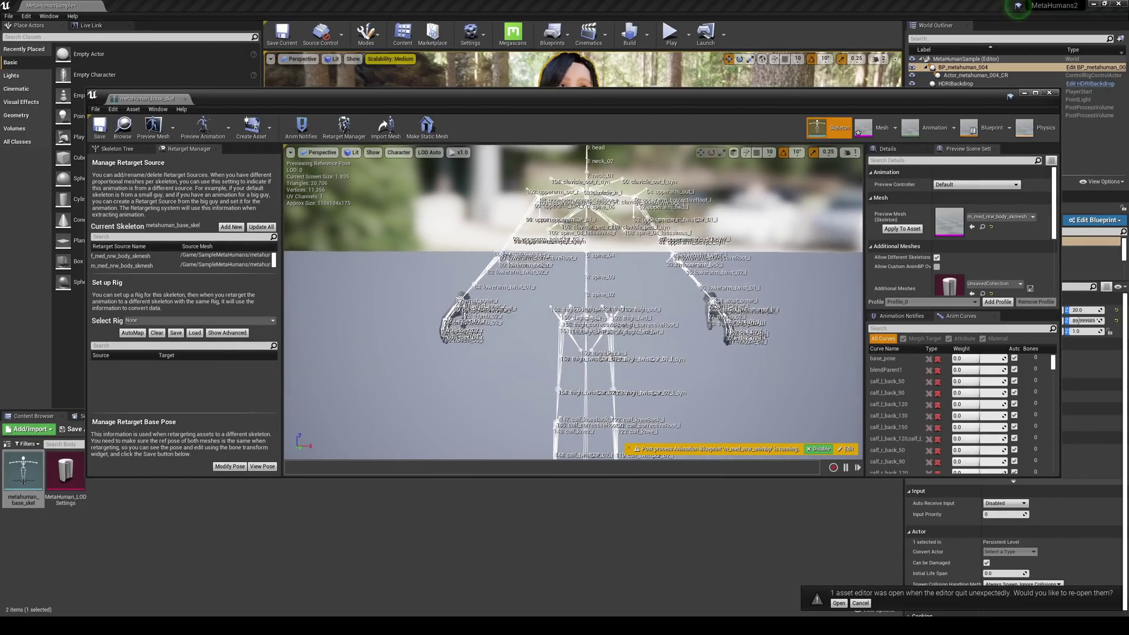
scroll(705, 191, up, 1)
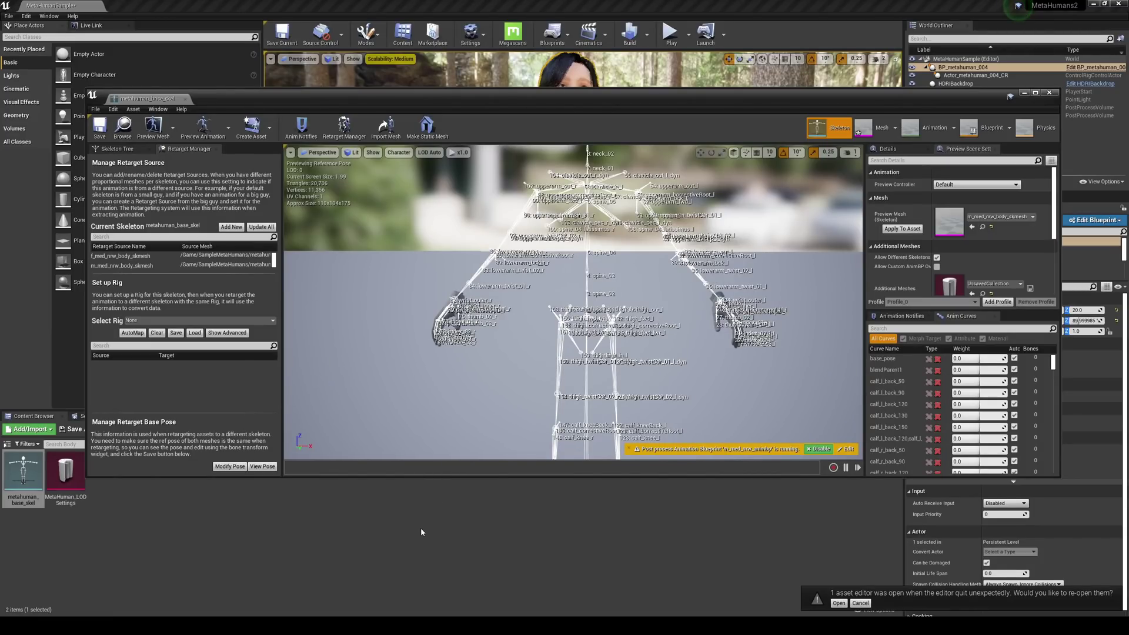
Step: Open Crouch_to_Stand_Rifle_Ironsights from the AnimStarterPack folder and switch to its UE4_Mannequin_Skeleton
click(1049, 93)
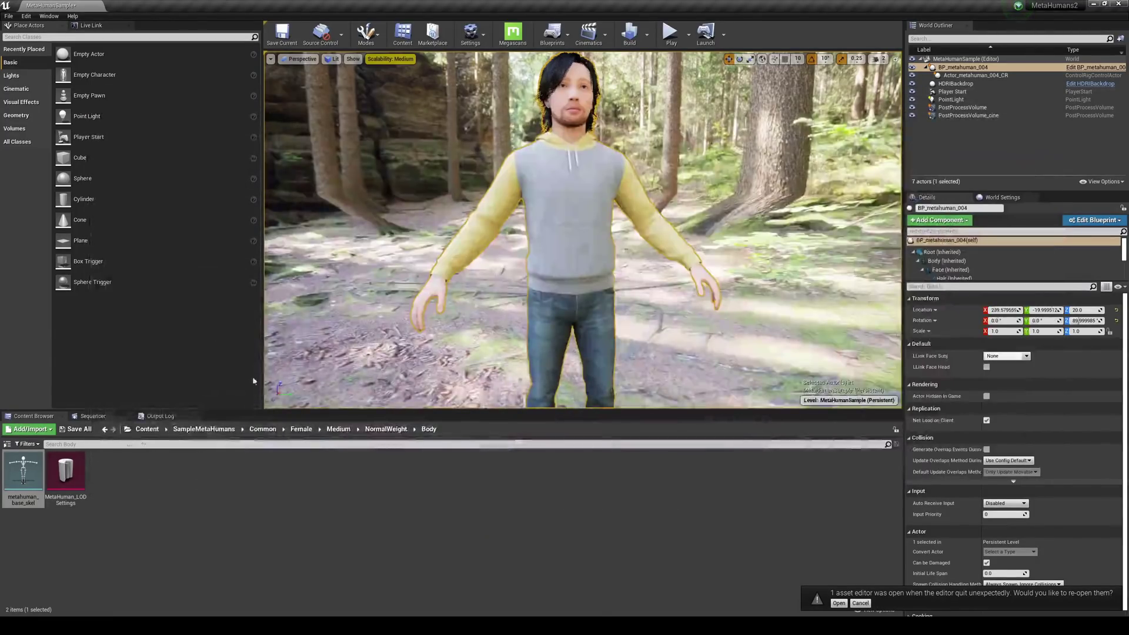
click(147, 428)
double_click(114, 480)
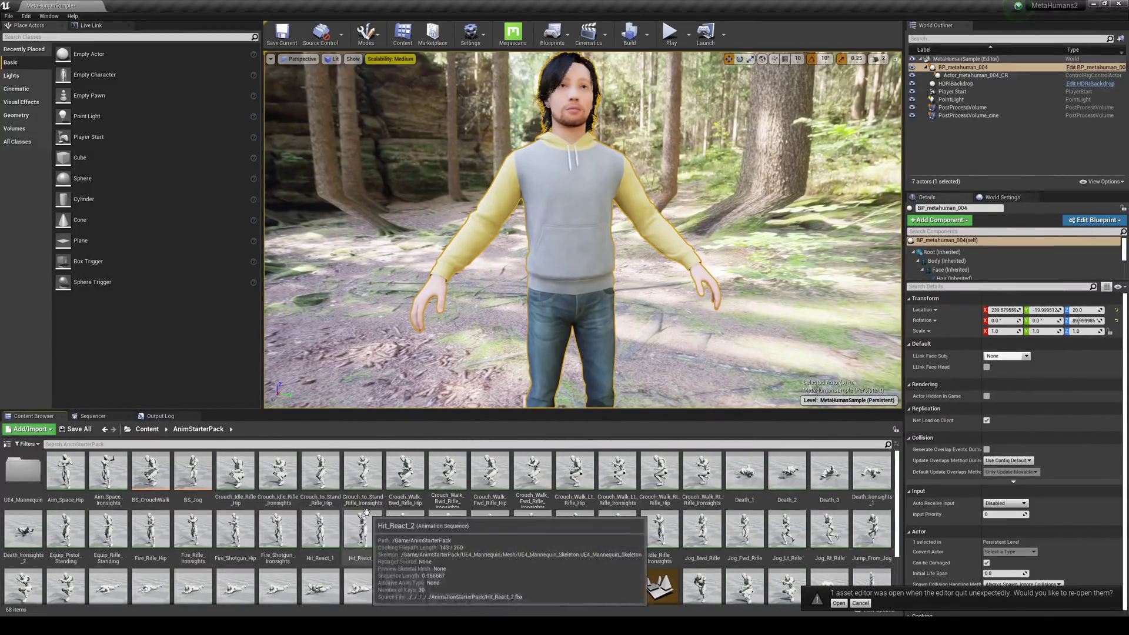
double_click(378, 472)
click(833, 127)
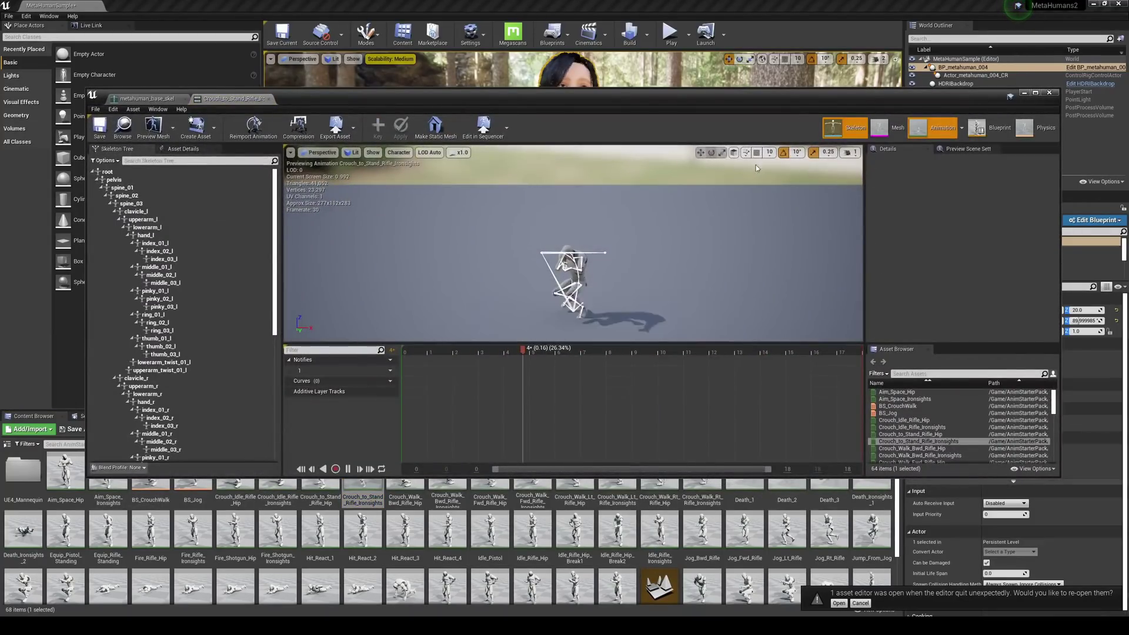
Step: Show the bone names on the UE4 mannequin and set the preview camera speed to 2
click(399, 152)
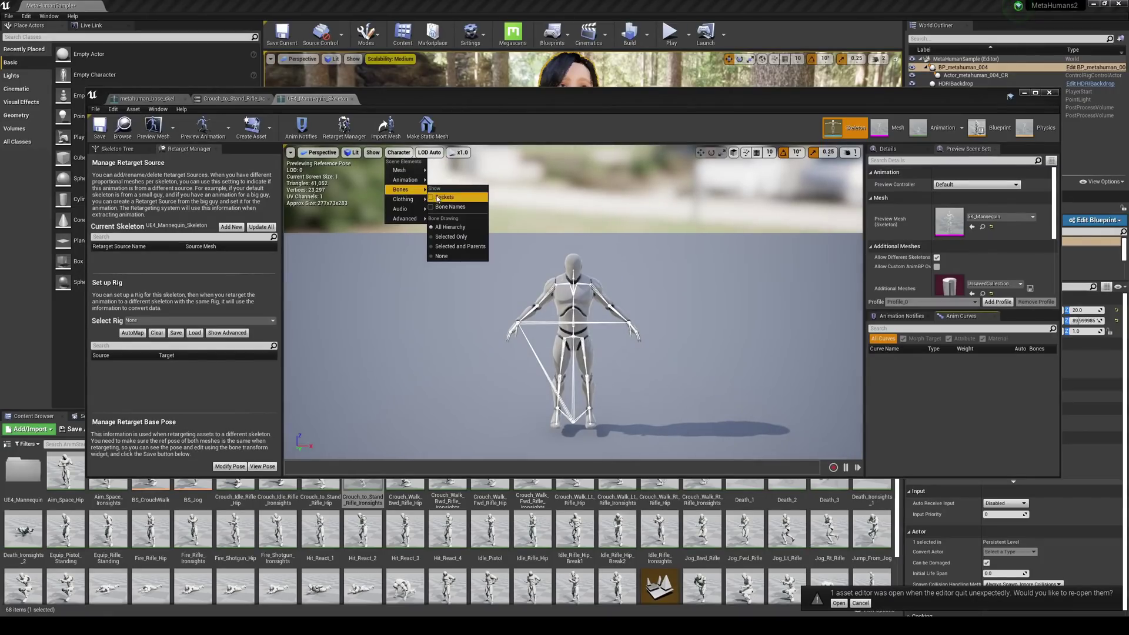
click(447, 206)
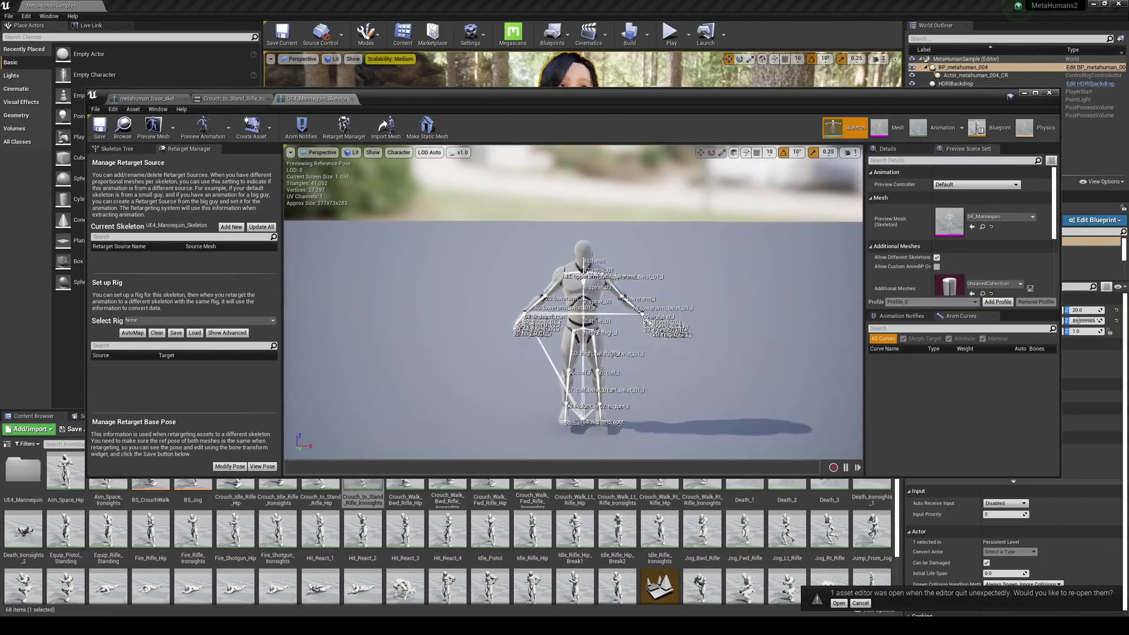
click(850, 152)
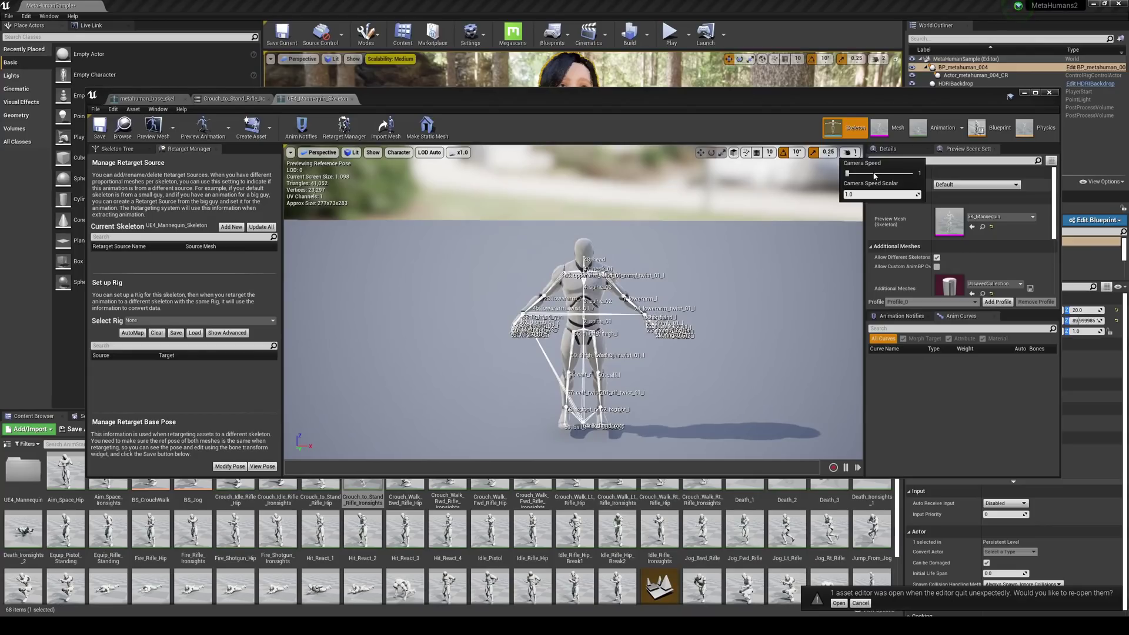
click(858, 173)
key(w)
right_drag(573, 302, 573, 302)
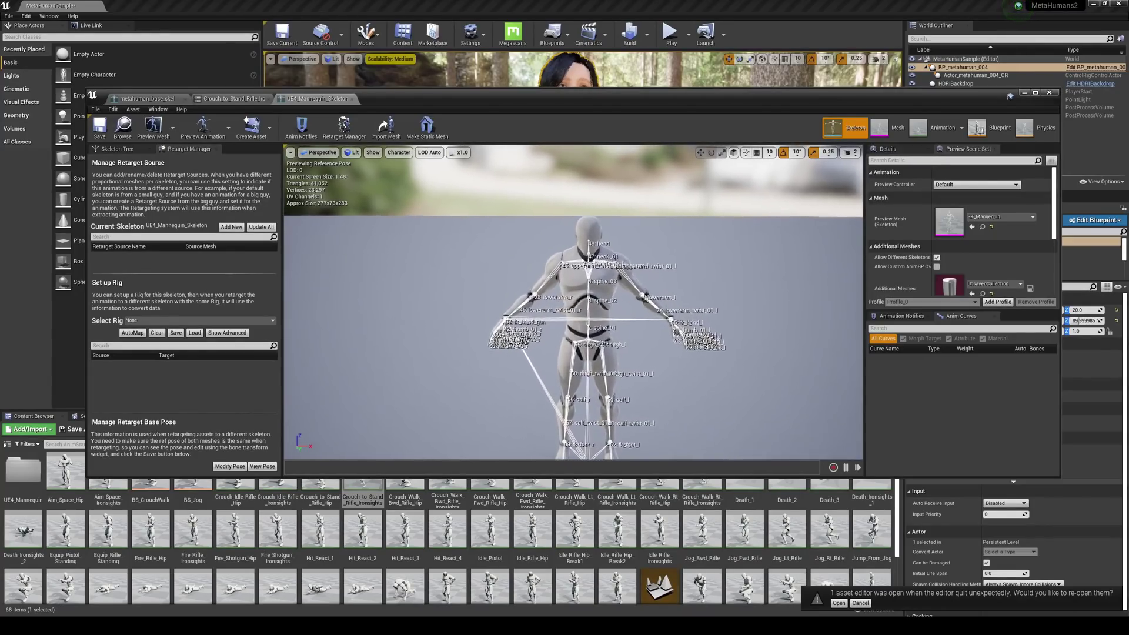
scroll(618, 344, up, 5)
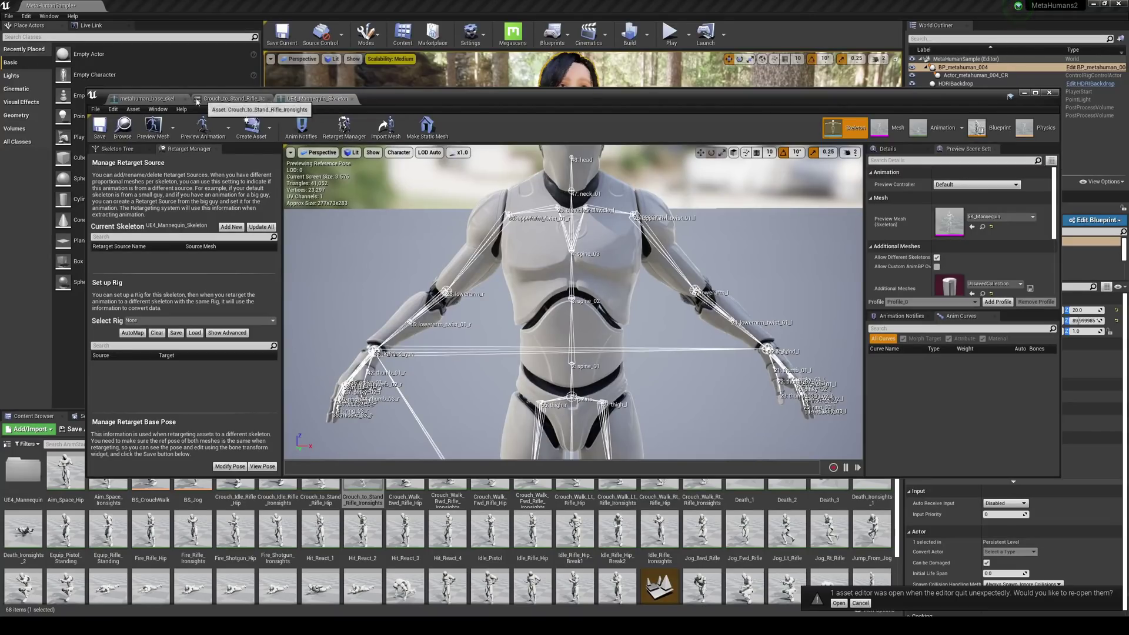
Step: Compare the spine and neck bones of metahuman_base_skel with those of UE4_Mannequin_Skeleton
click(146, 98)
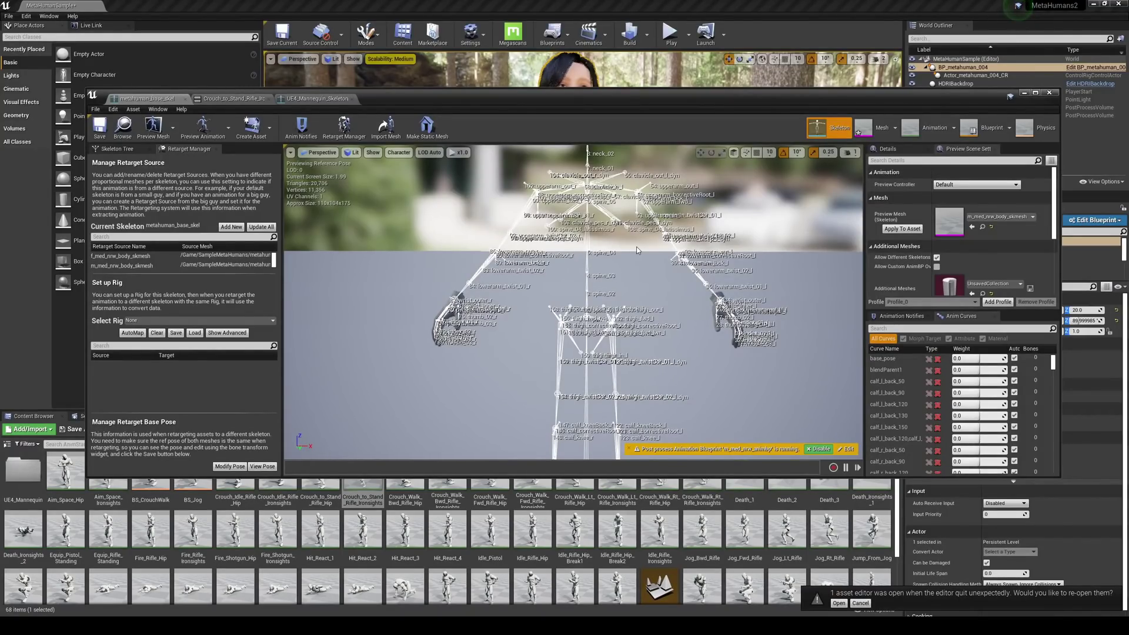
click(318, 98)
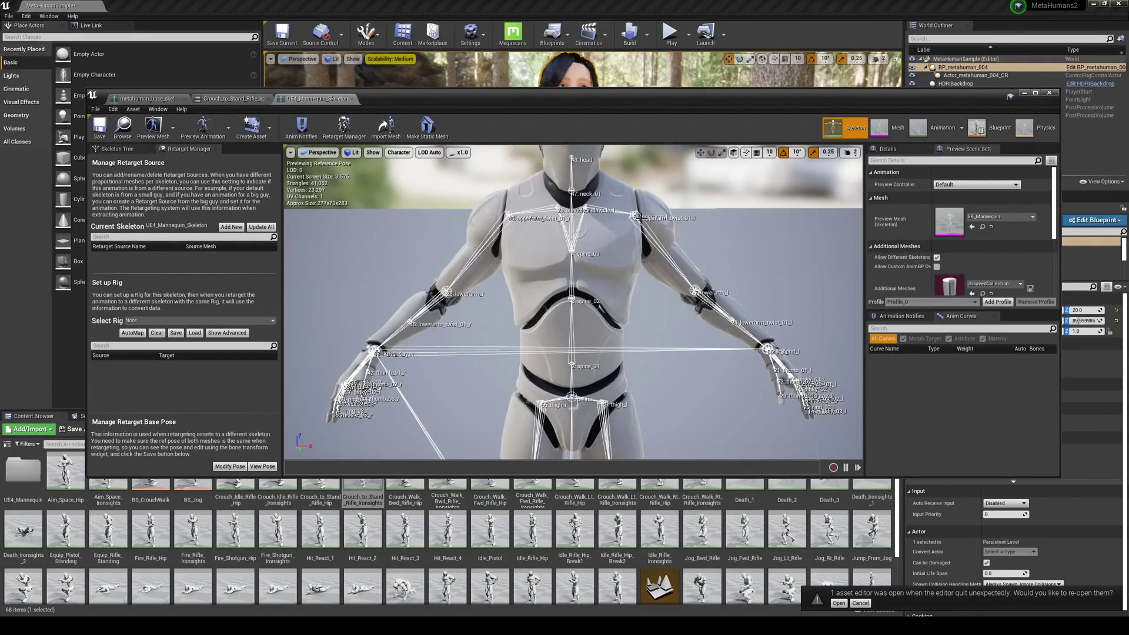
right_drag(646, 219, 640, 251)
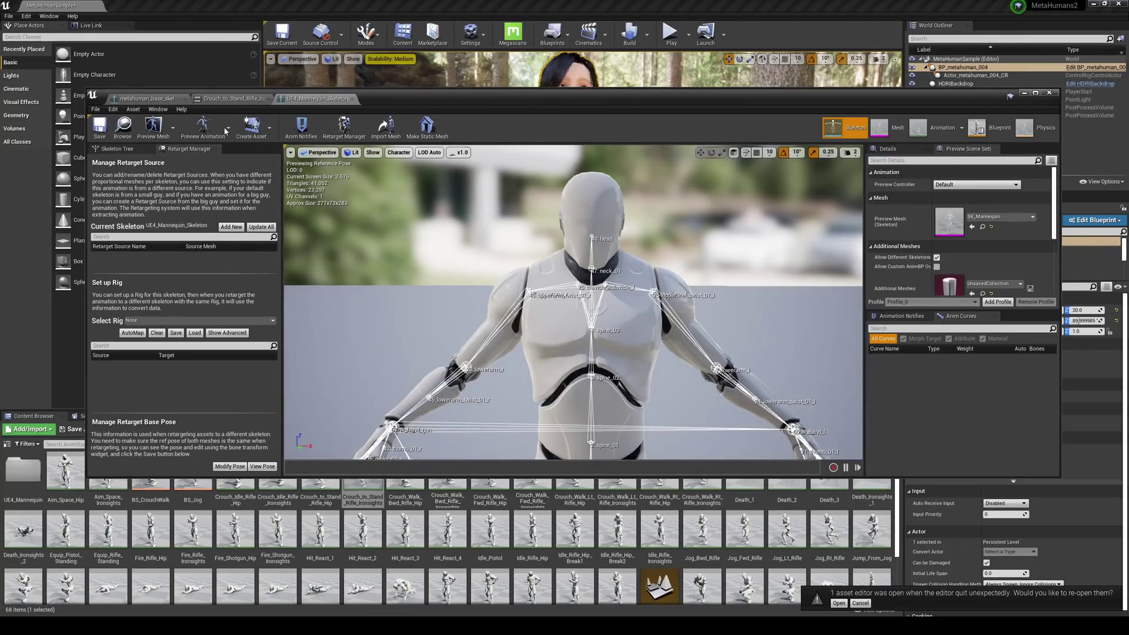
Step: Assign the Humanoid rig to metahuman_base_skel and maximize the skeleton editor window
click(170, 102)
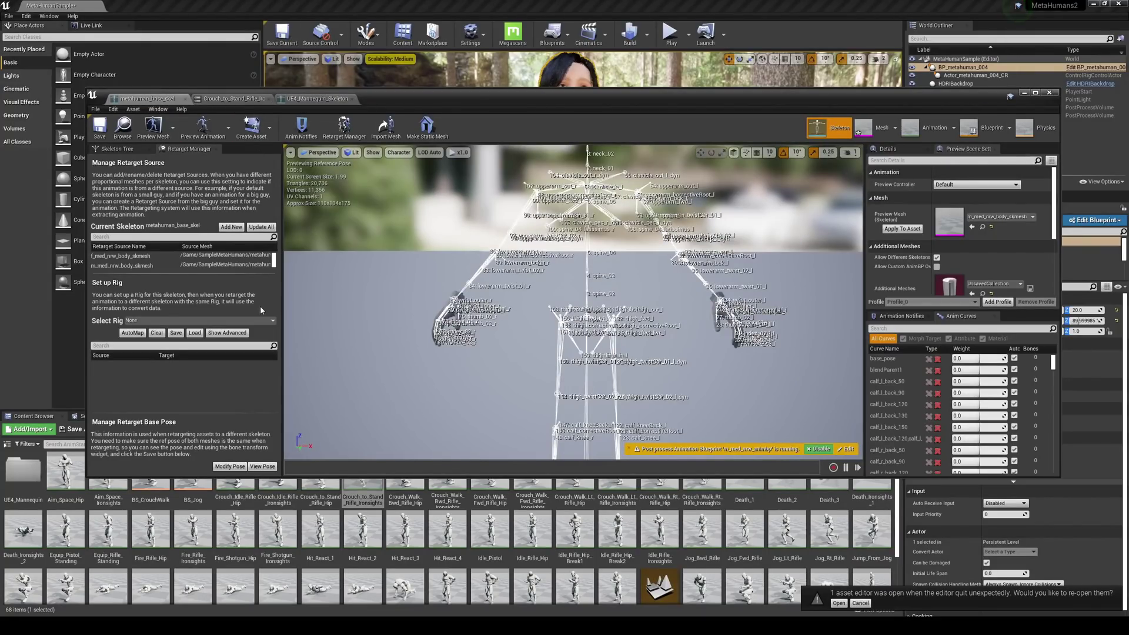
click(131, 322)
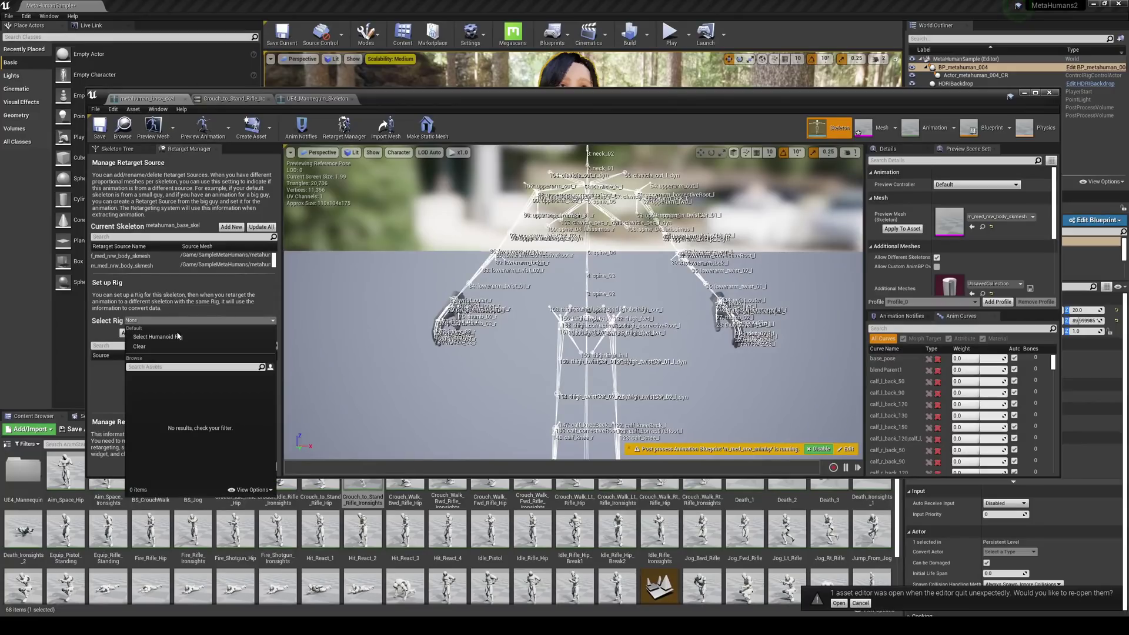
click(268, 338)
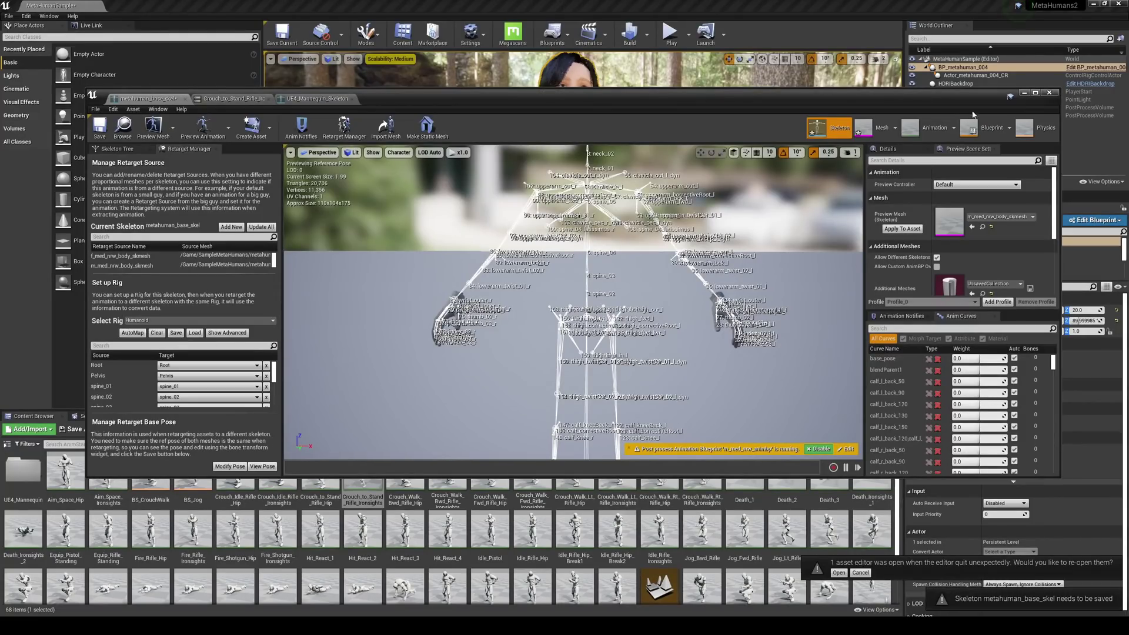
click(1037, 93)
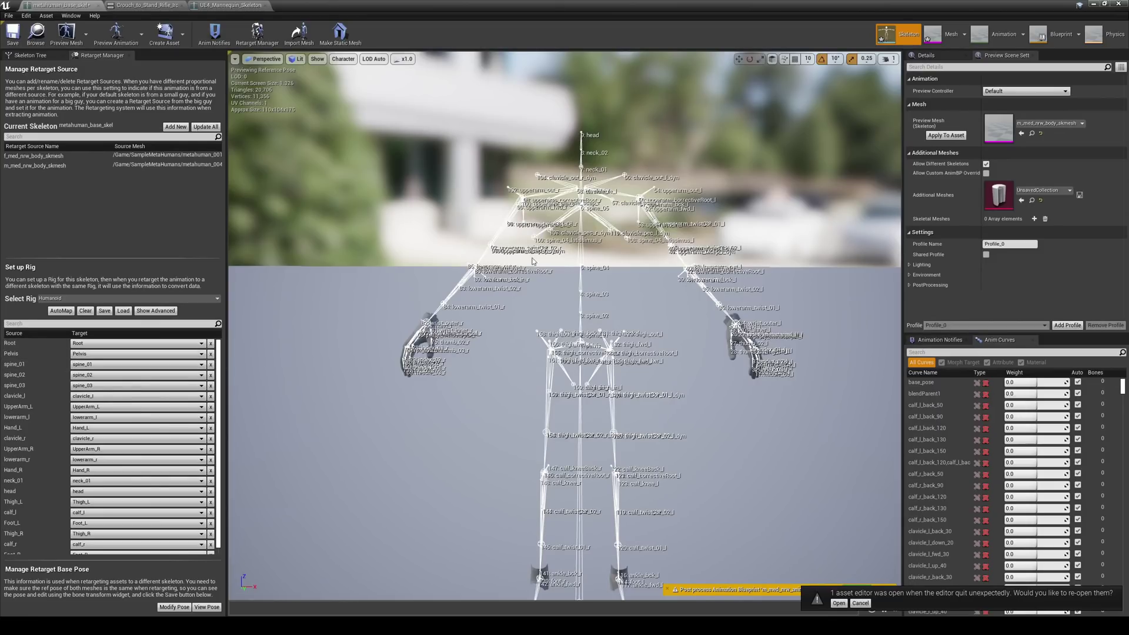
Step: Map the rig's spine_01 to bone spine_02, spine_02 to spine_03 and spine_03 to spine_04
click(117, 364)
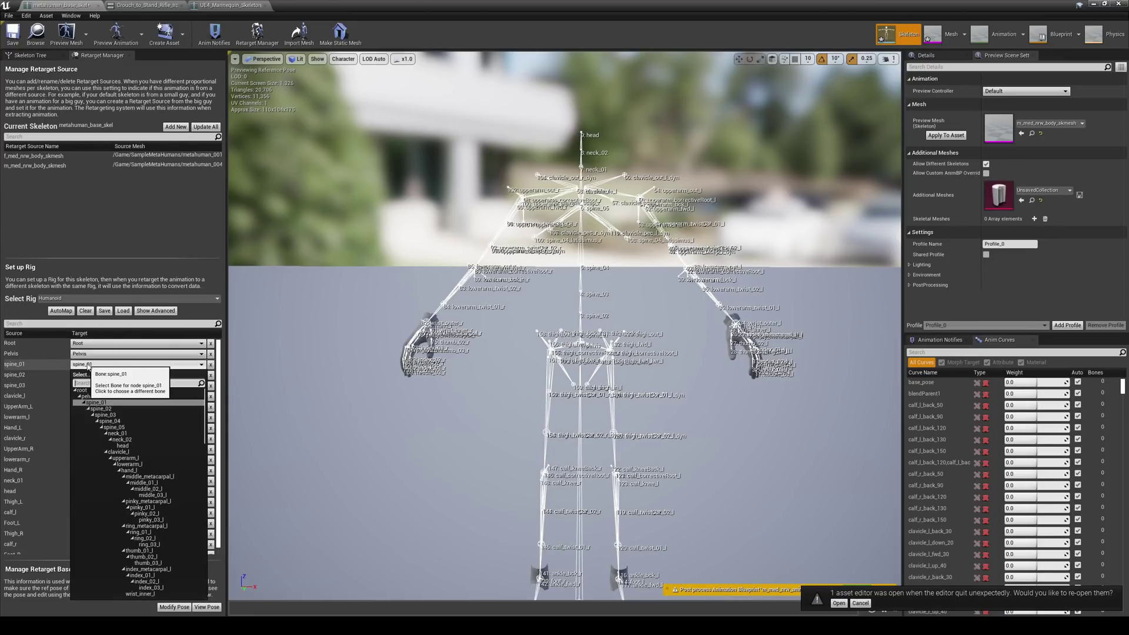
click(105, 408)
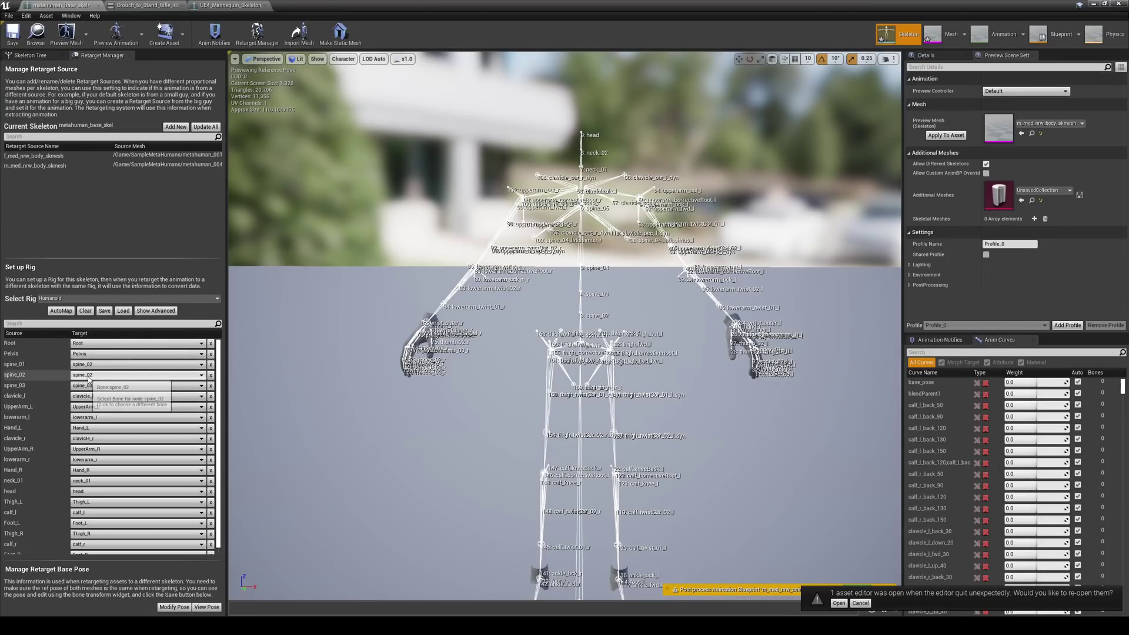
click(112, 385)
click(111, 426)
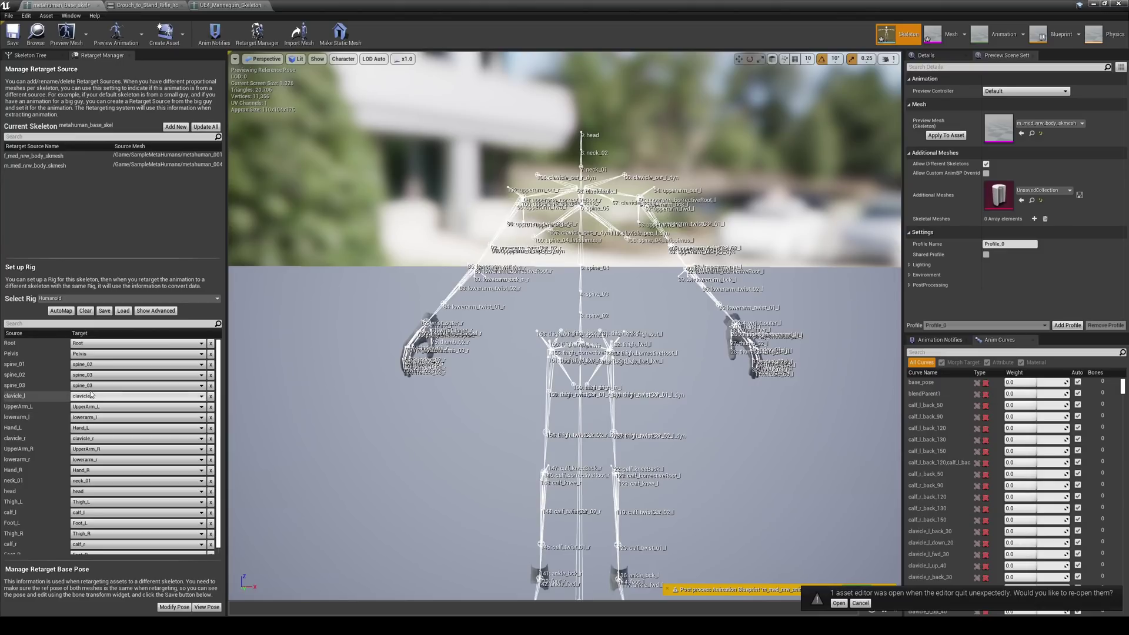
click(135, 385)
click(114, 202)
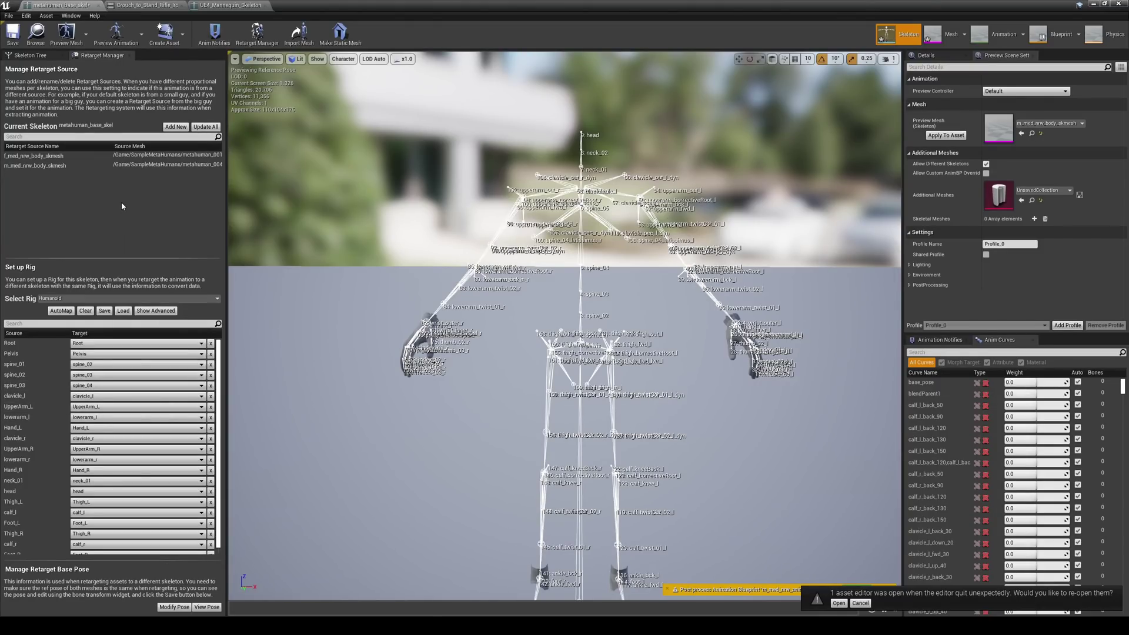
Step: Review the advanced rig mappings for fingers, twist and IK bones, and save the skeleton
click(155, 312)
scroll(201, 477, down, 10)
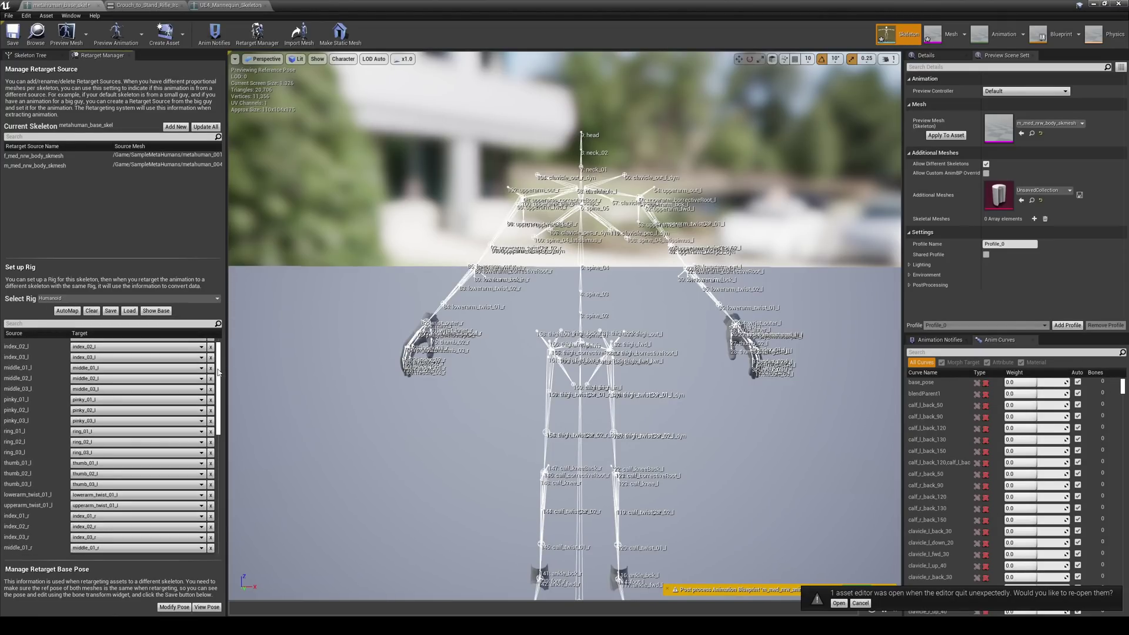
scroll(201, 477, down, 2)
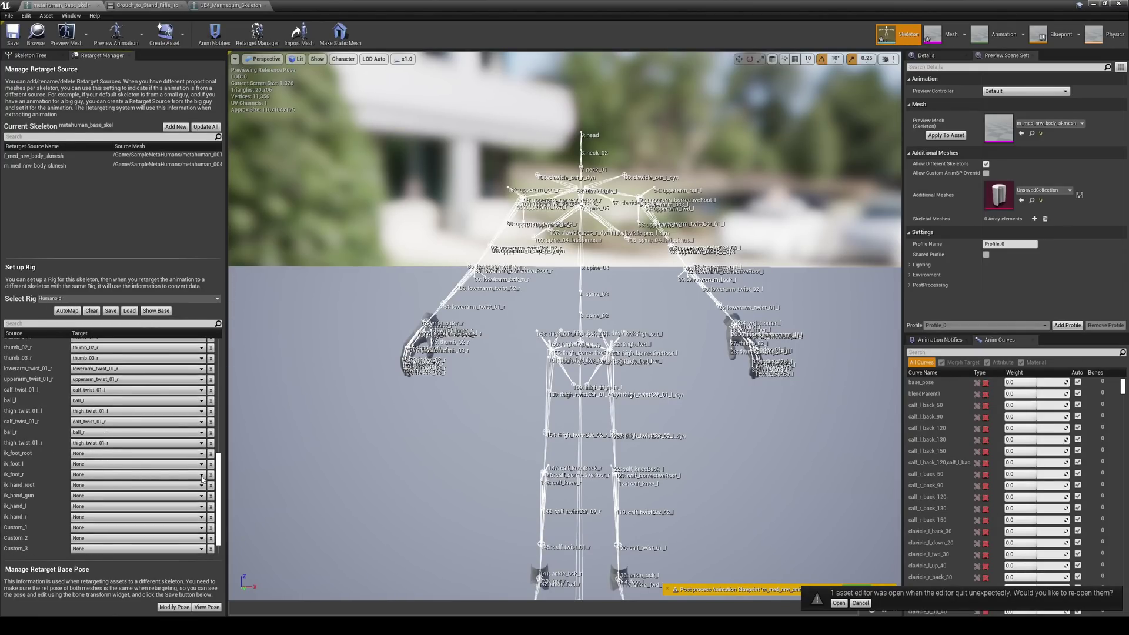
scroll(108, 455, up, 8)
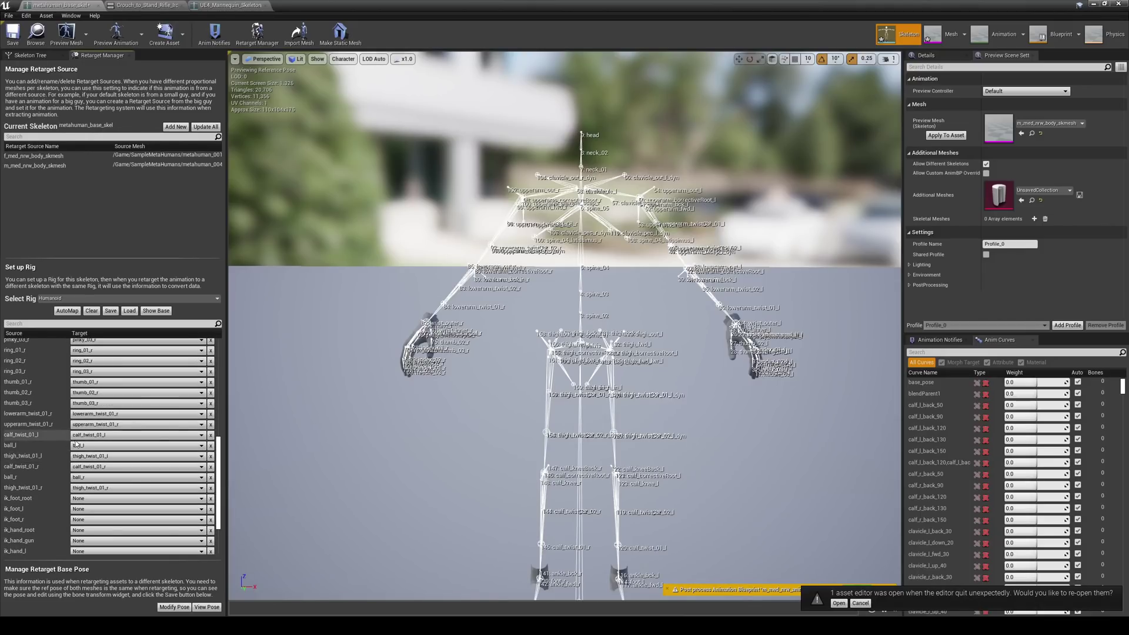
scroll(200, 447, up, 4)
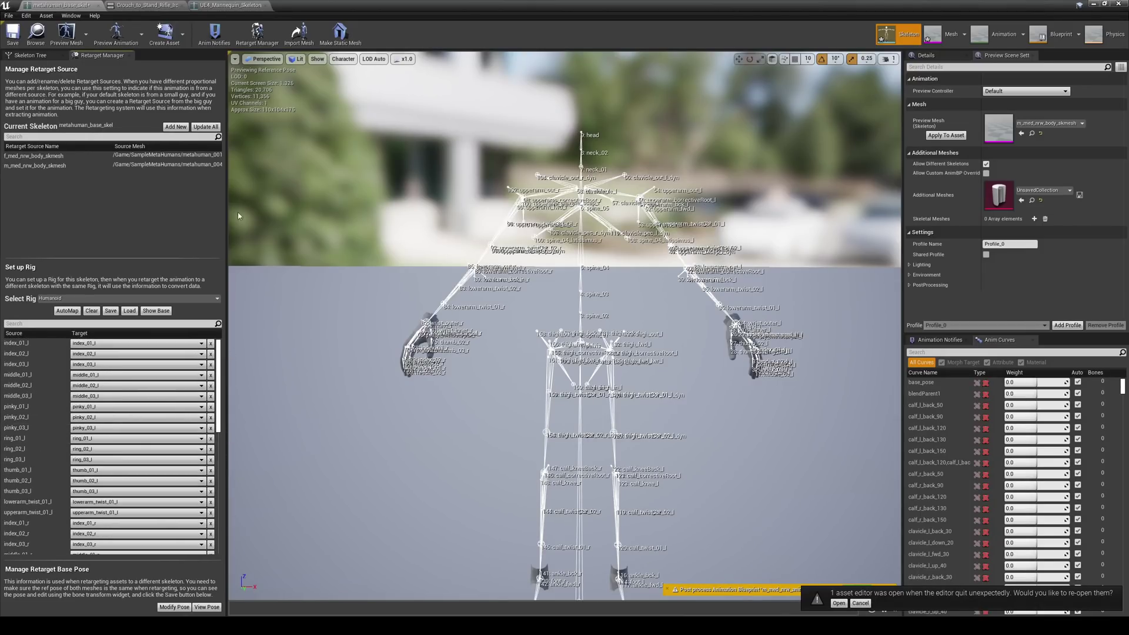
click(13, 37)
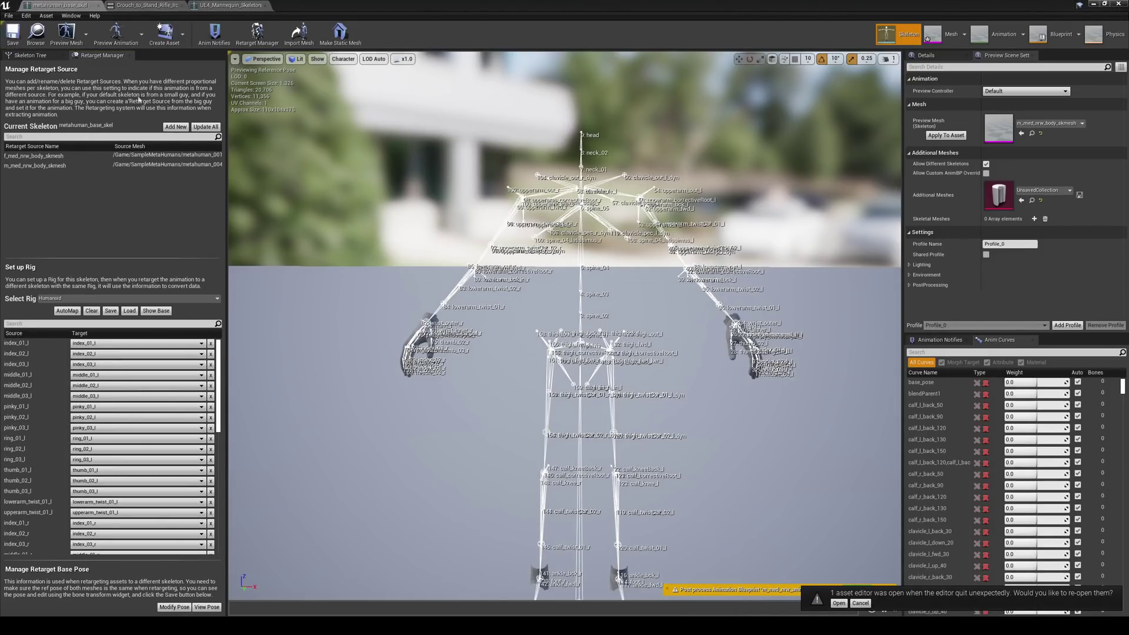
Step: Show the retargeting options for each bone in the skeleton tree of metahuman_base_skel
click(27, 55)
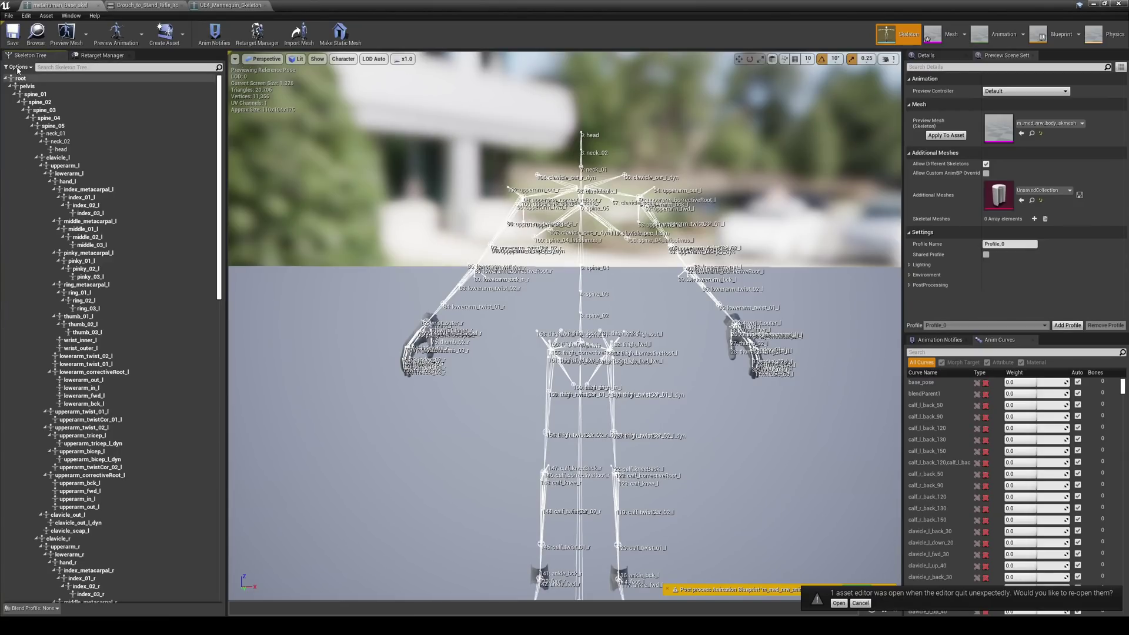
click(18, 67)
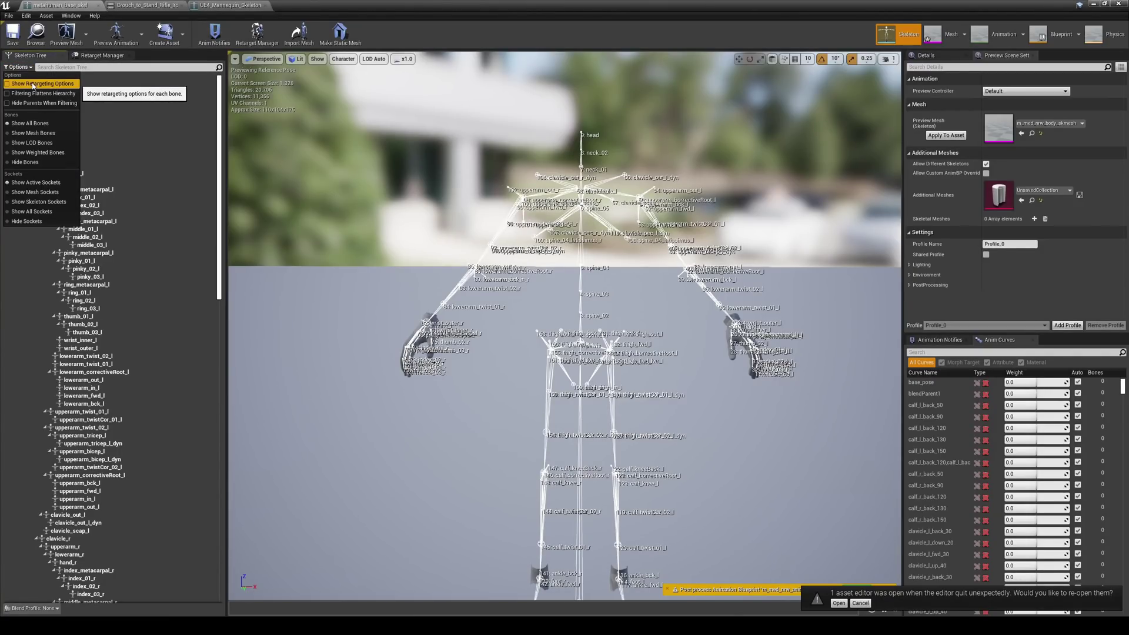
click(39, 85)
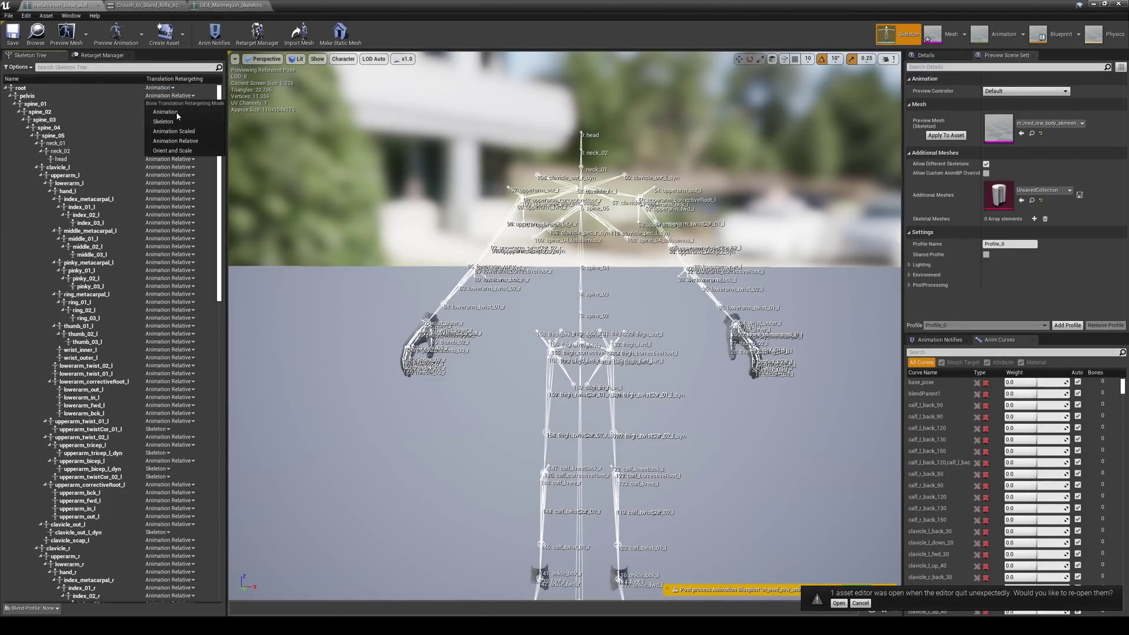
Step: Set translation retargeting of the pelvis bone to Animation and of spine_01 recursively to Skeleton
click(171, 114)
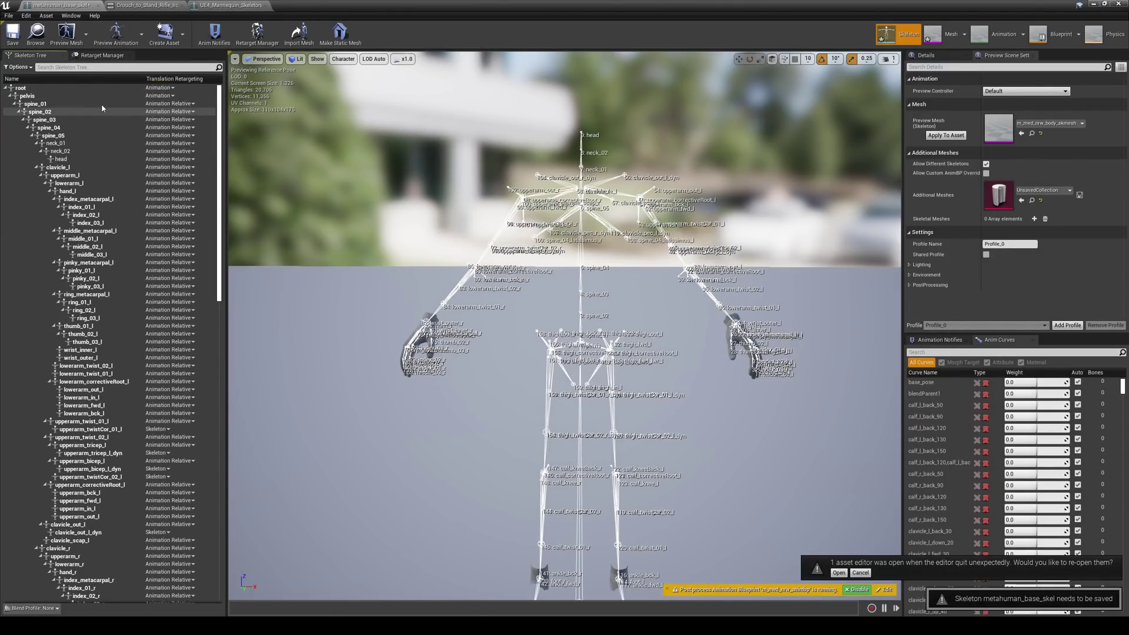
right_click(45, 108)
click(118, 185)
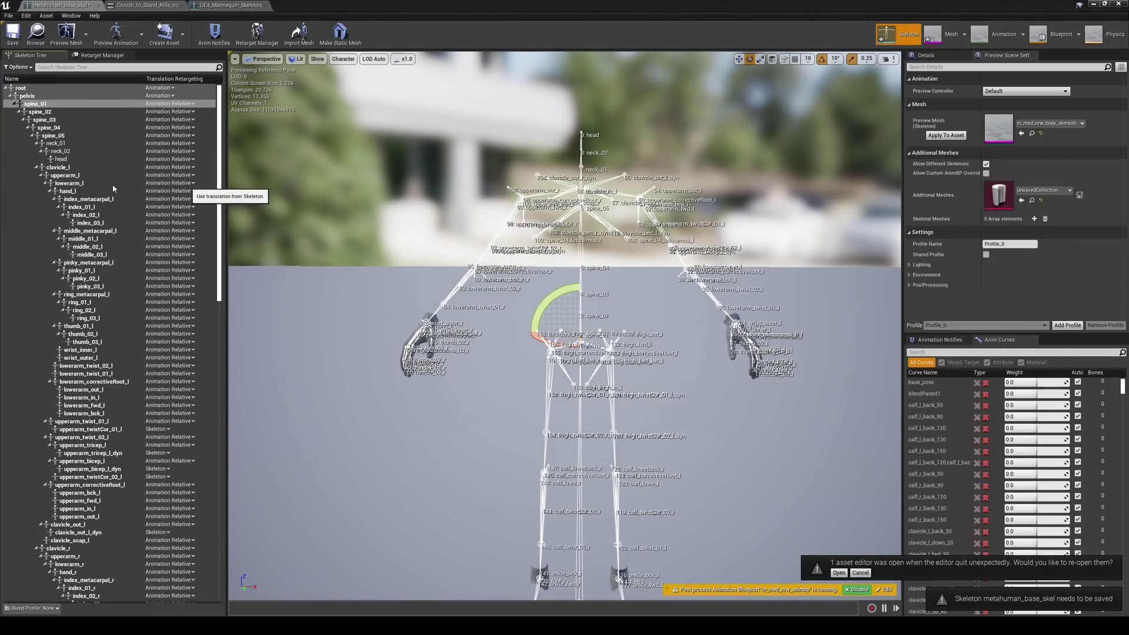
Step: Recursively set translation retargeting to Skeleton for the thigh_r and thigh_l bone chains
drag(217, 141, 219, 206)
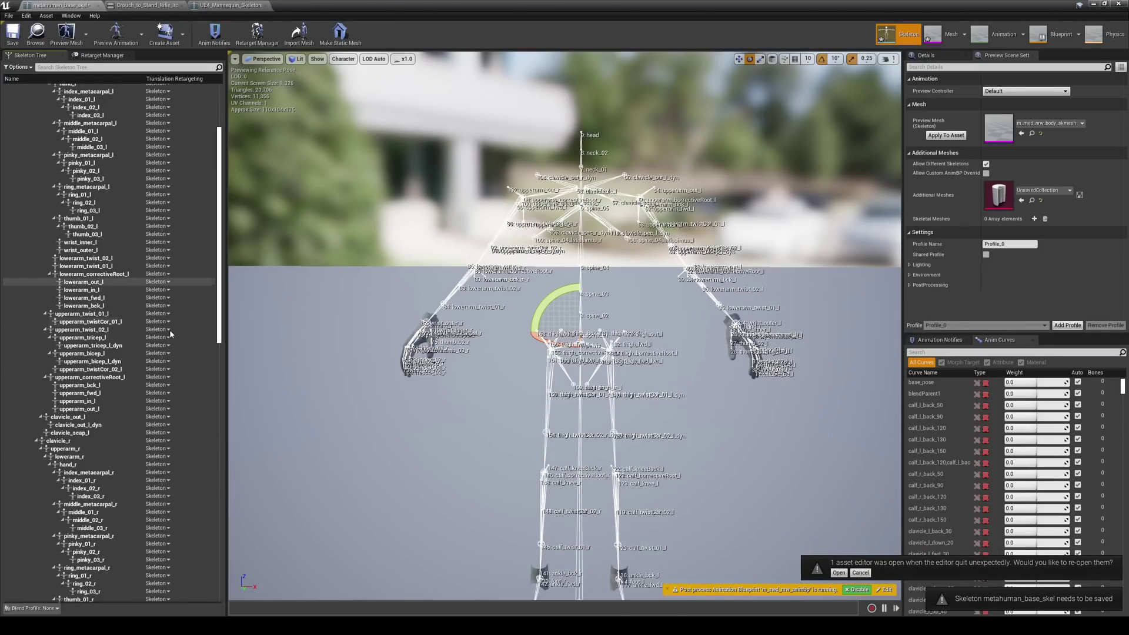
scroll(182, 369, down, 12)
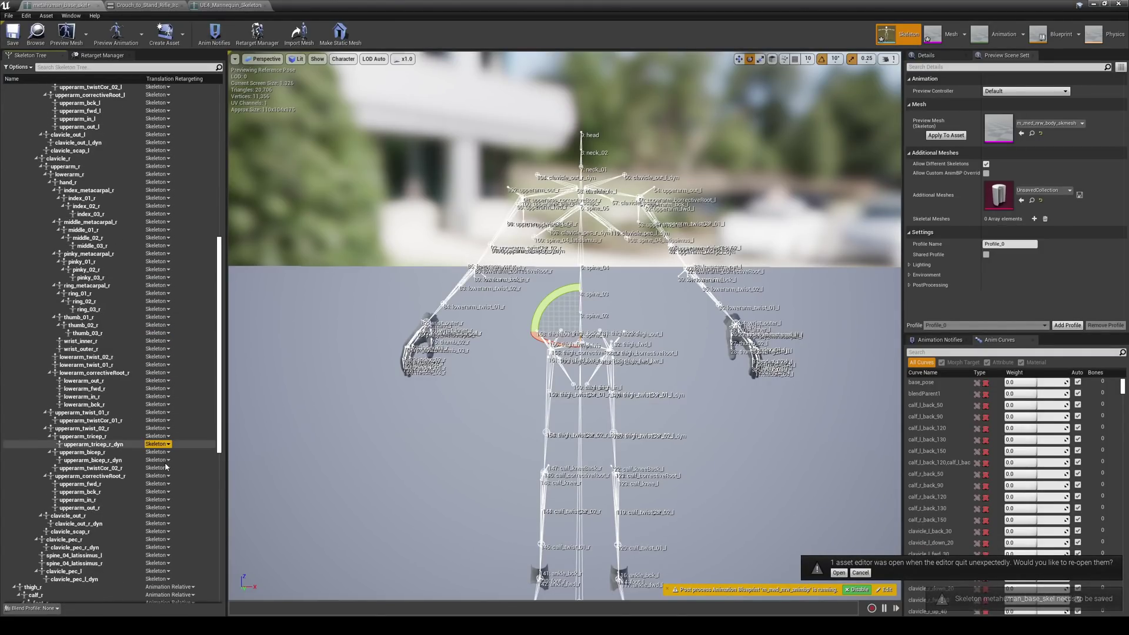
right_click(34, 418)
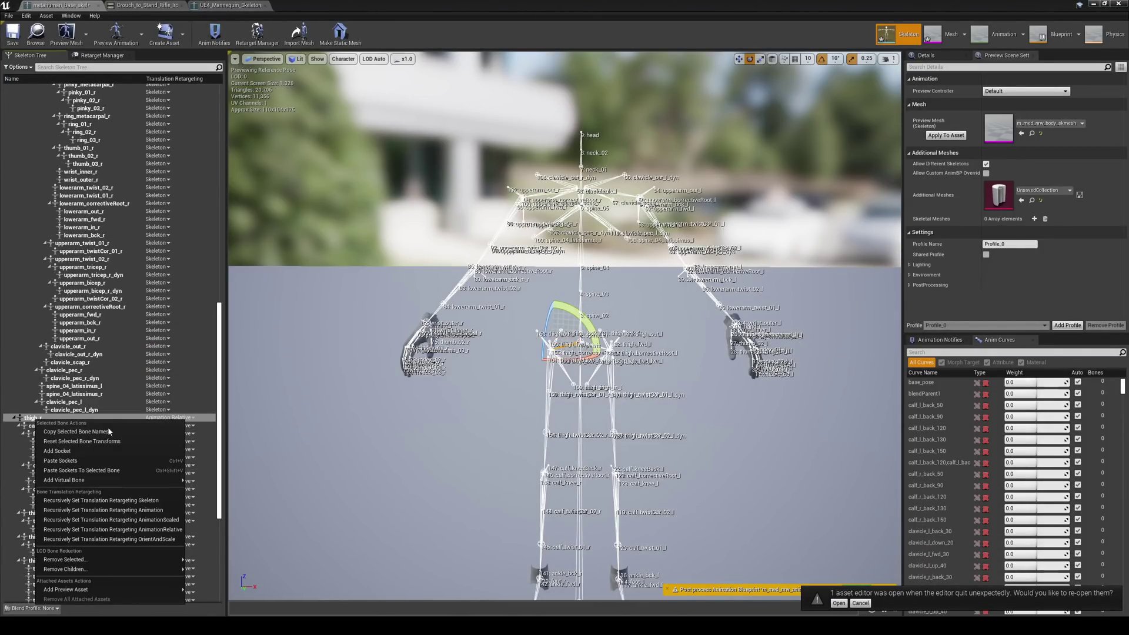
click(133, 501)
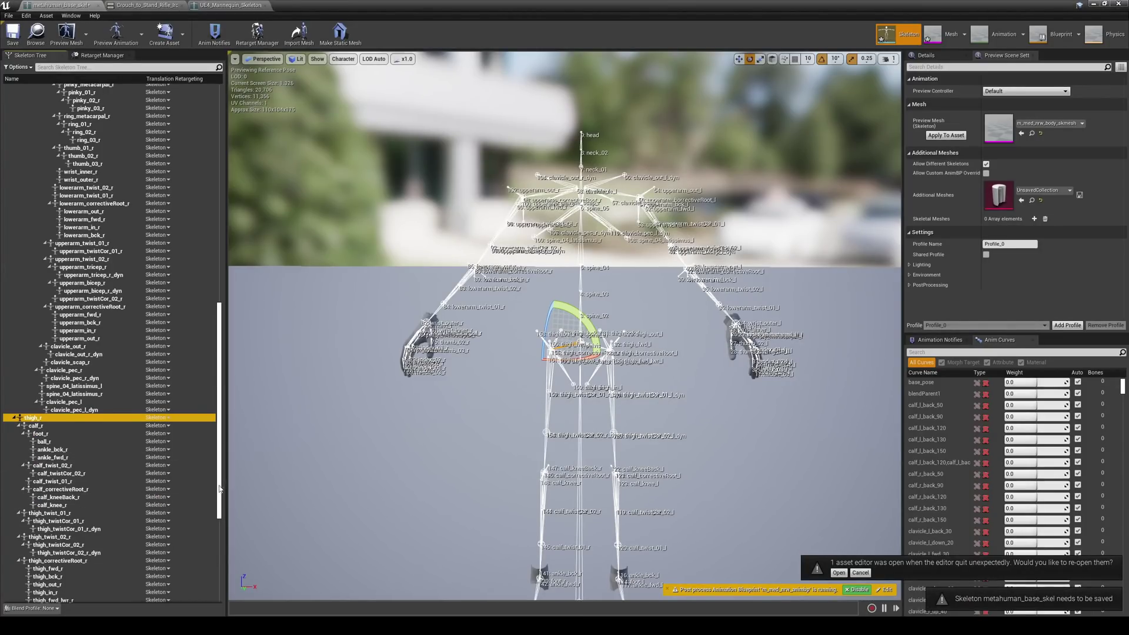
scroll(219, 488, down, 7)
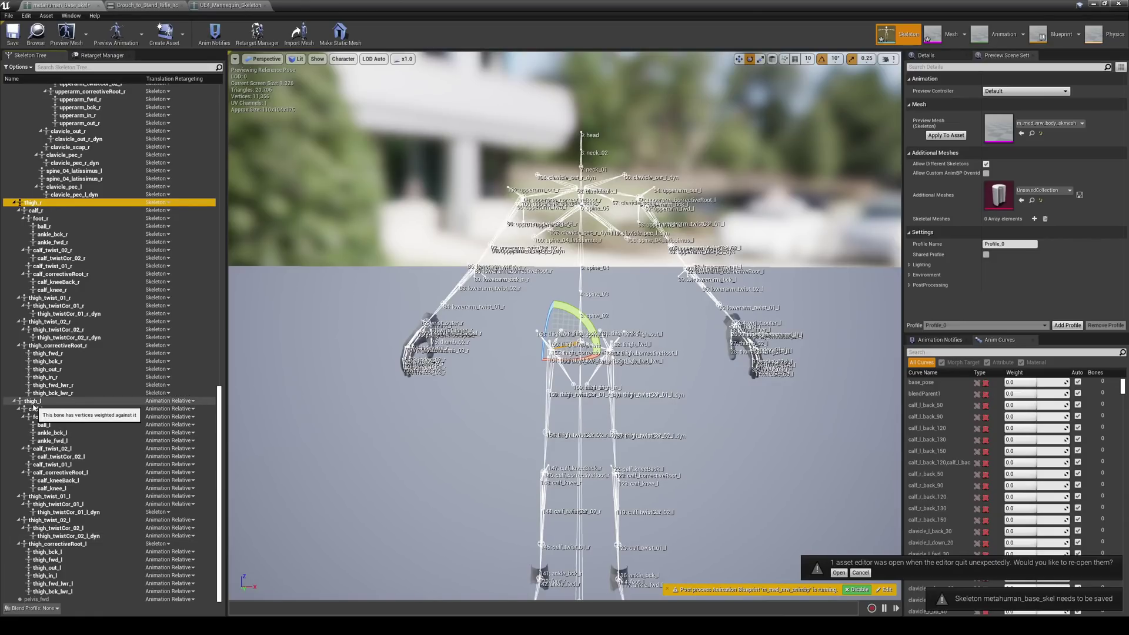
right_click(34, 405)
click(133, 485)
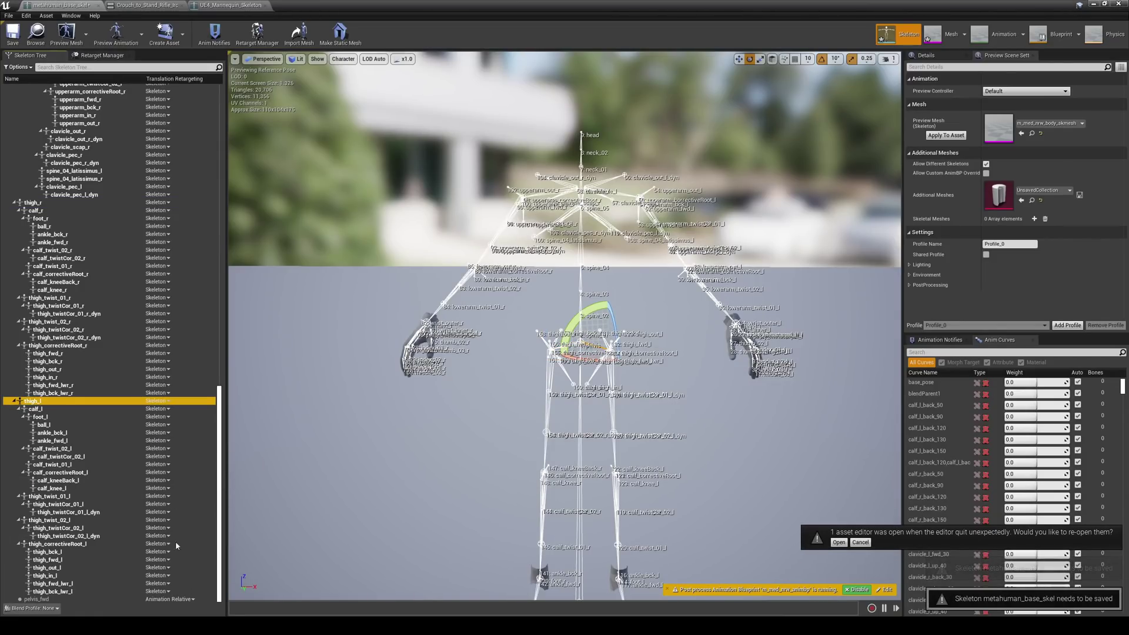
Step: Recursively set translation retargeting of the pelvis_fwd bone to Skeleton and save metahuman_base_skel
right_click(38, 599)
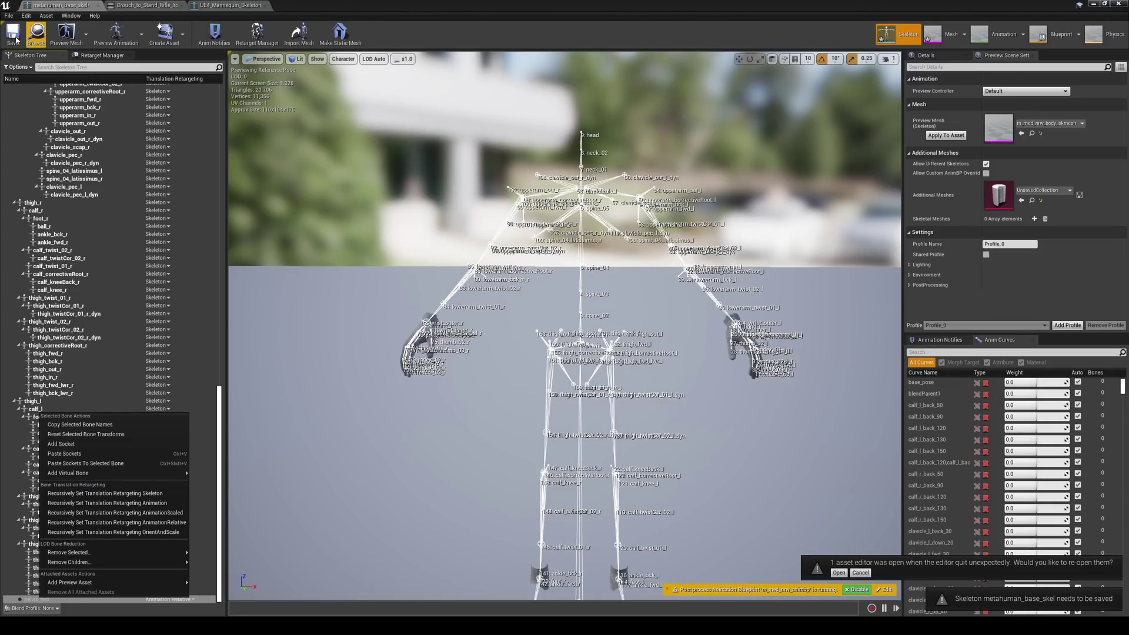
click(106, 493)
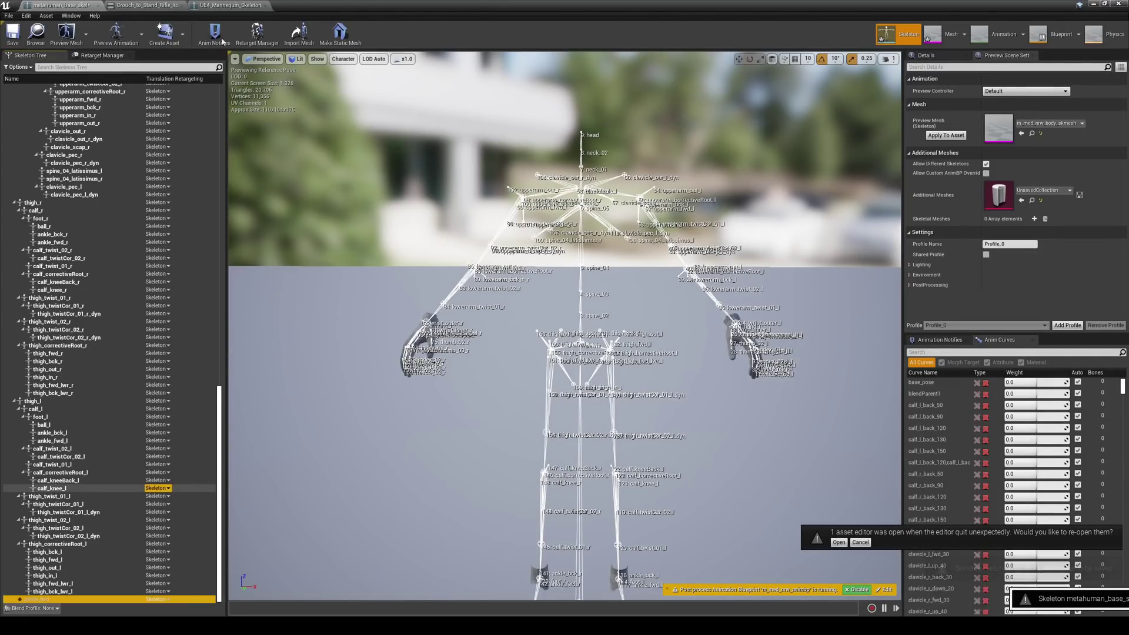
click(13, 35)
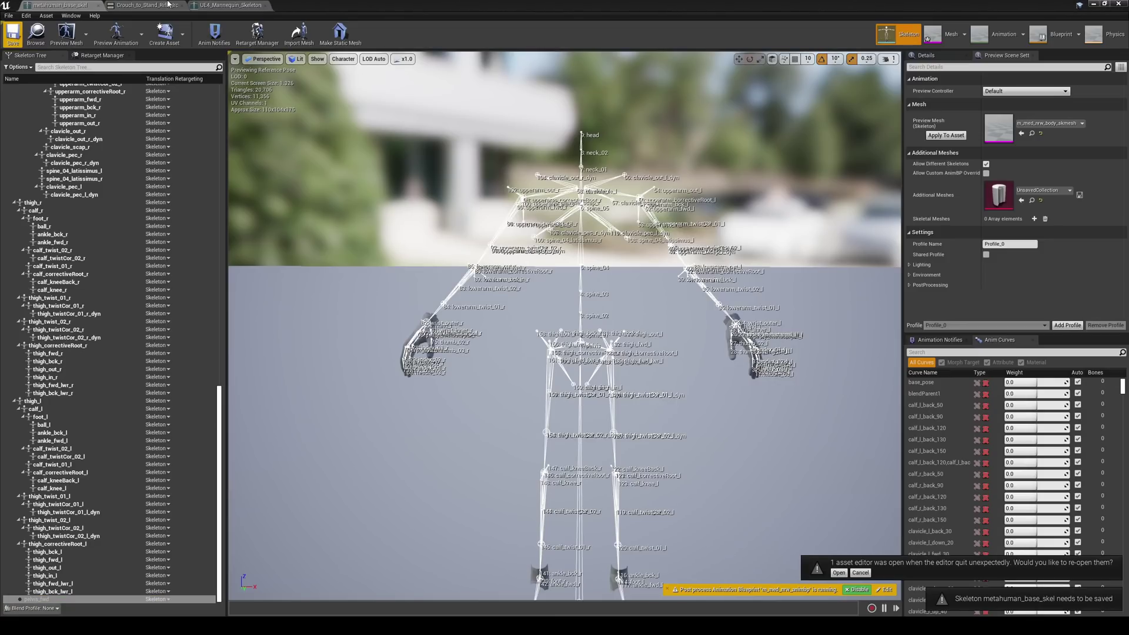
Step: Switch to UE4_Mannequin_Skeleton and assign the Humanoid rig to it
click(235, 6)
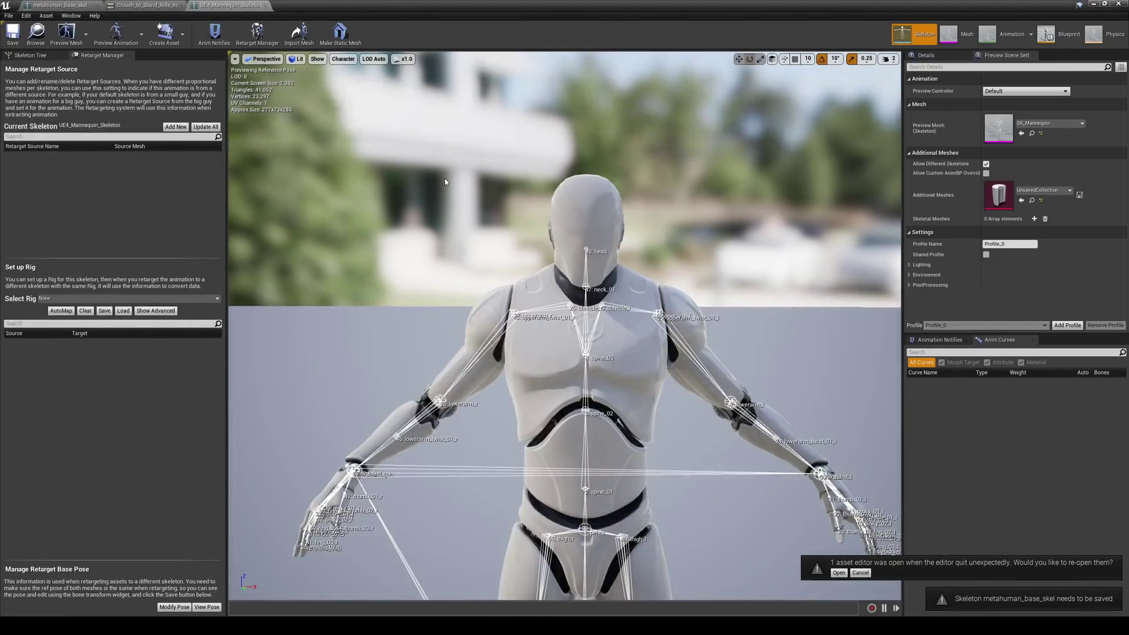
click(83, 299)
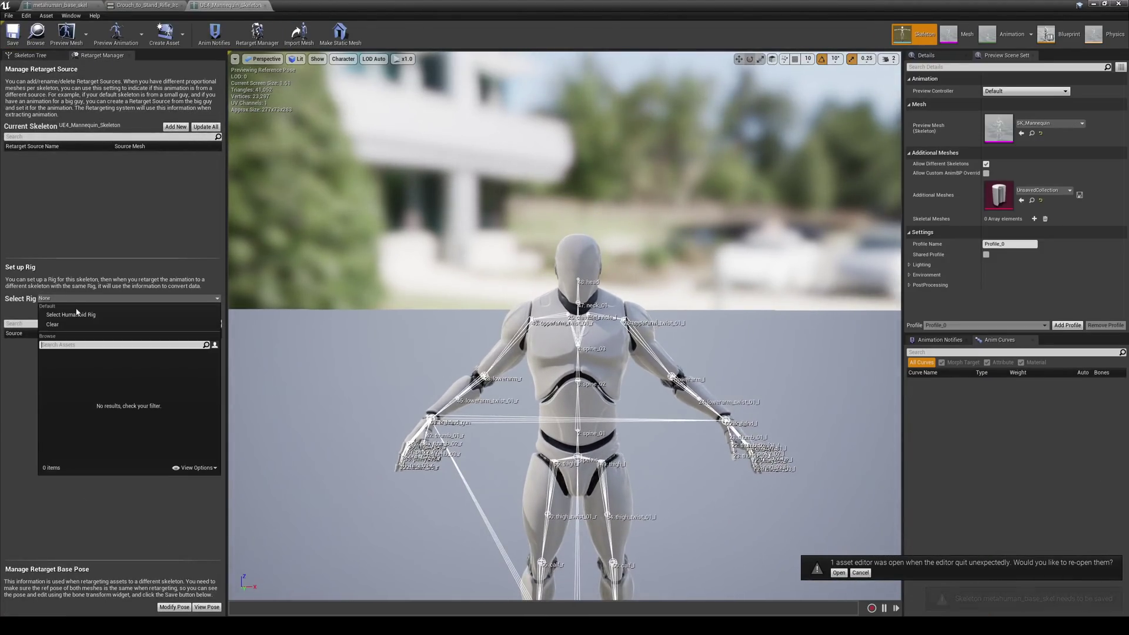
click(77, 313)
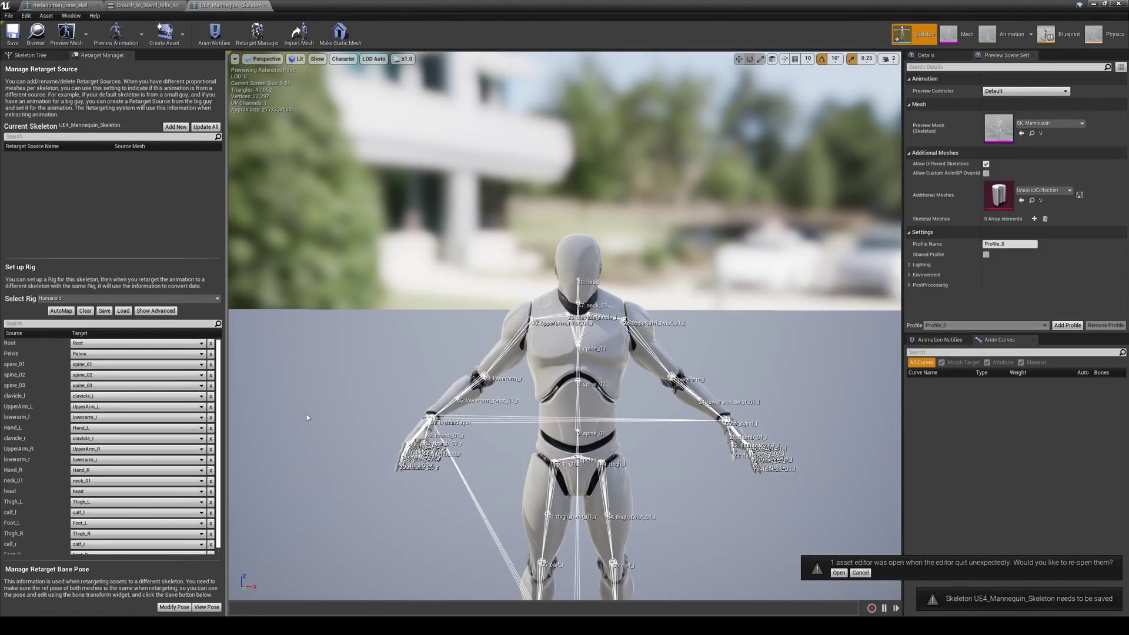
right_drag(459, 470, 483, 342)
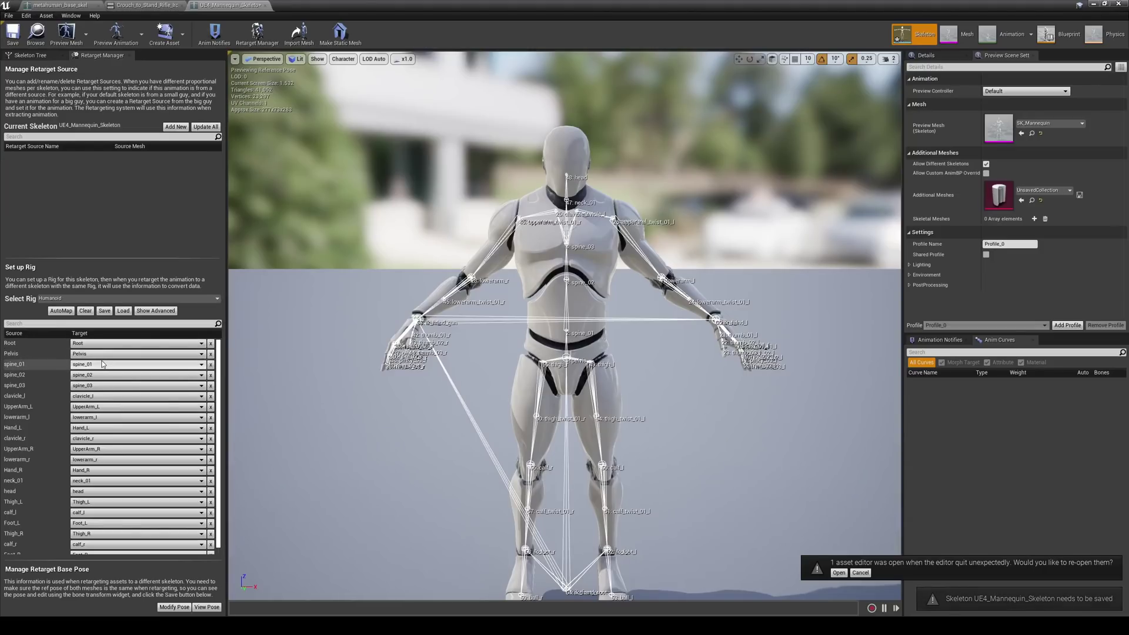
Step: Clear the ik_foot and ik_hand bone mappings in the mannequin's advanced rig setup and save the skeleton
click(155, 310)
scroll(224, 434, down, 10)
scroll(224, 434, down, 5)
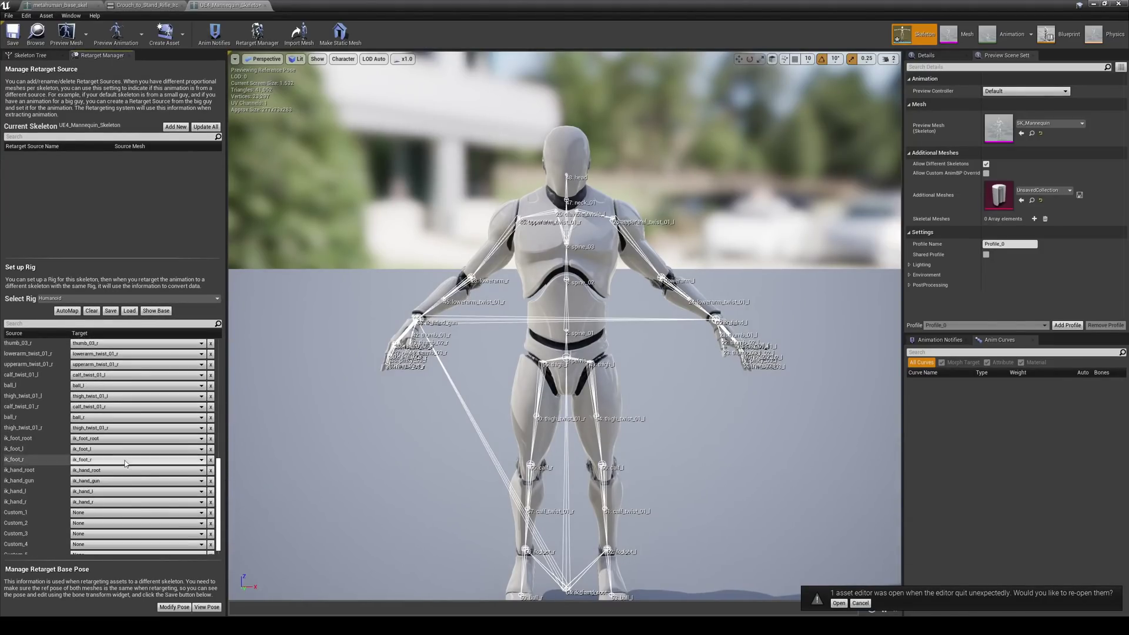
click(210, 448)
click(210, 438)
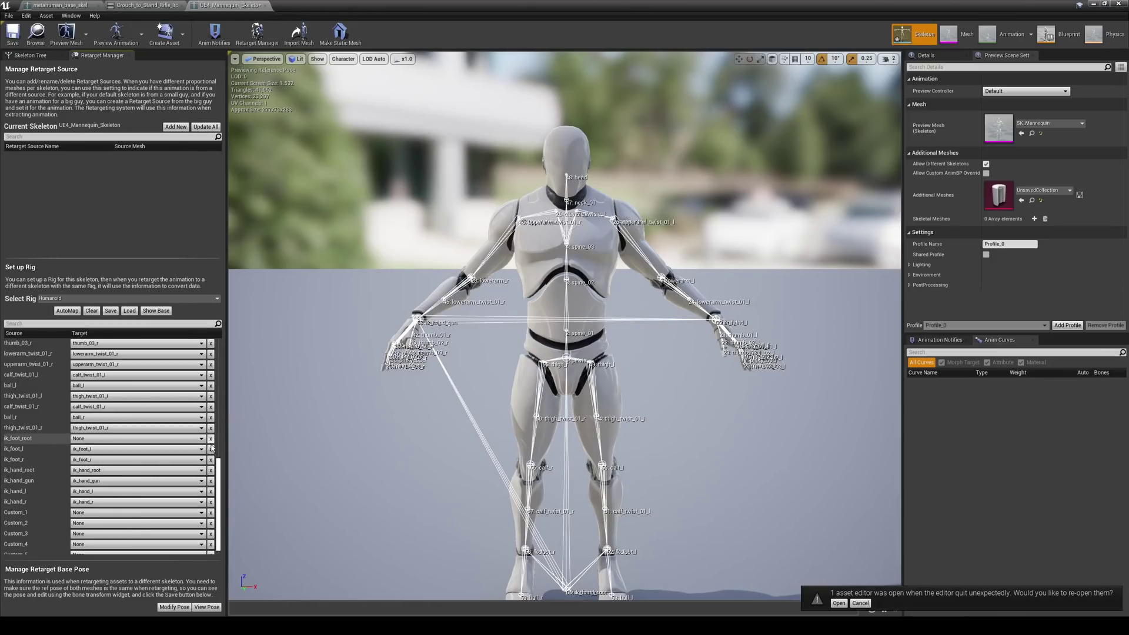
click(211, 459)
click(210, 470)
click(211, 474)
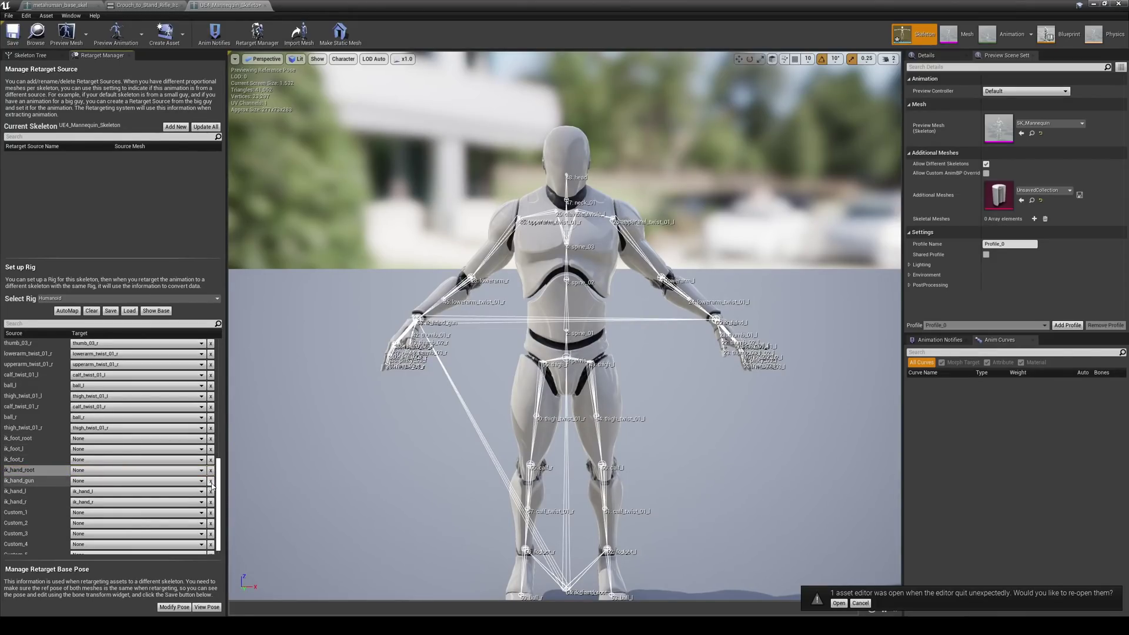
click(210, 492)
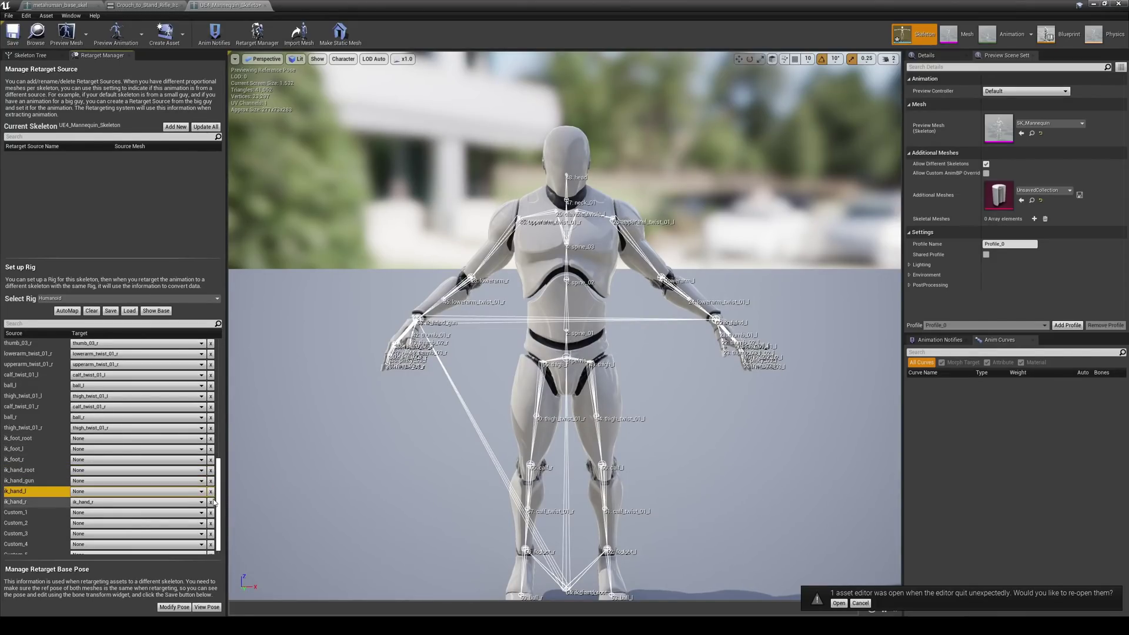
click(11, 43)
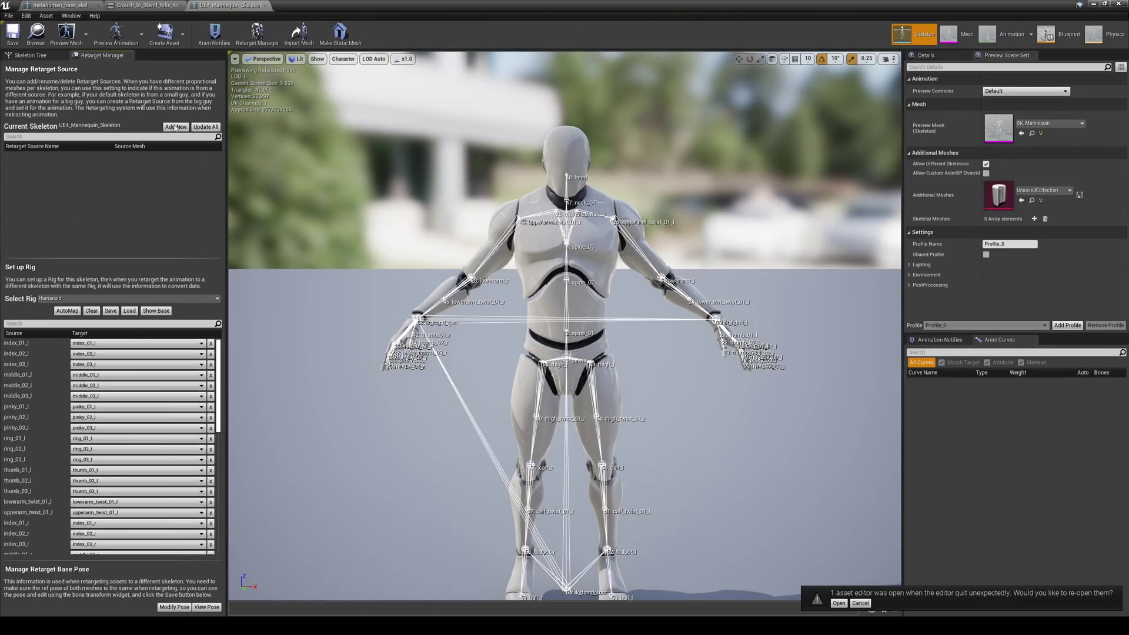
Step: Show the retargeting options for each bone in the skeleton tree of UE4_Mannequin_Skeleton
click(29, 54)
click(19, 66)
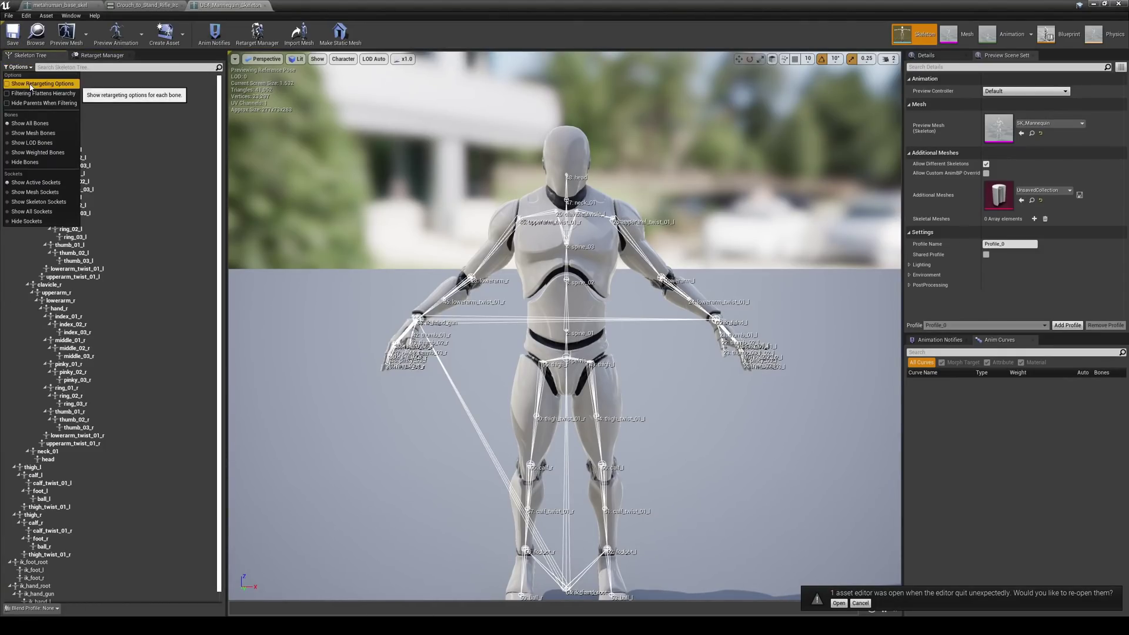
click(36, 83)
Step: Recursively set translation retargeting to Skeleton for the mannequin's ik_foot_root and ik_hand_root bones
scroll(147, 294, down, 2)
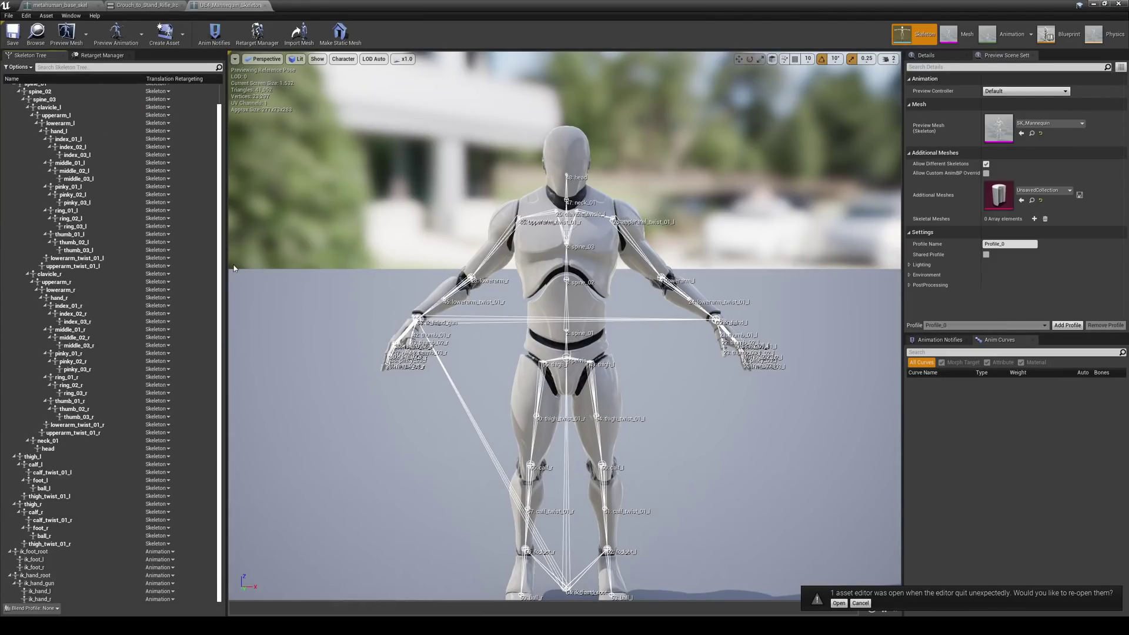
right_click(43, 551)
click(88, 447)
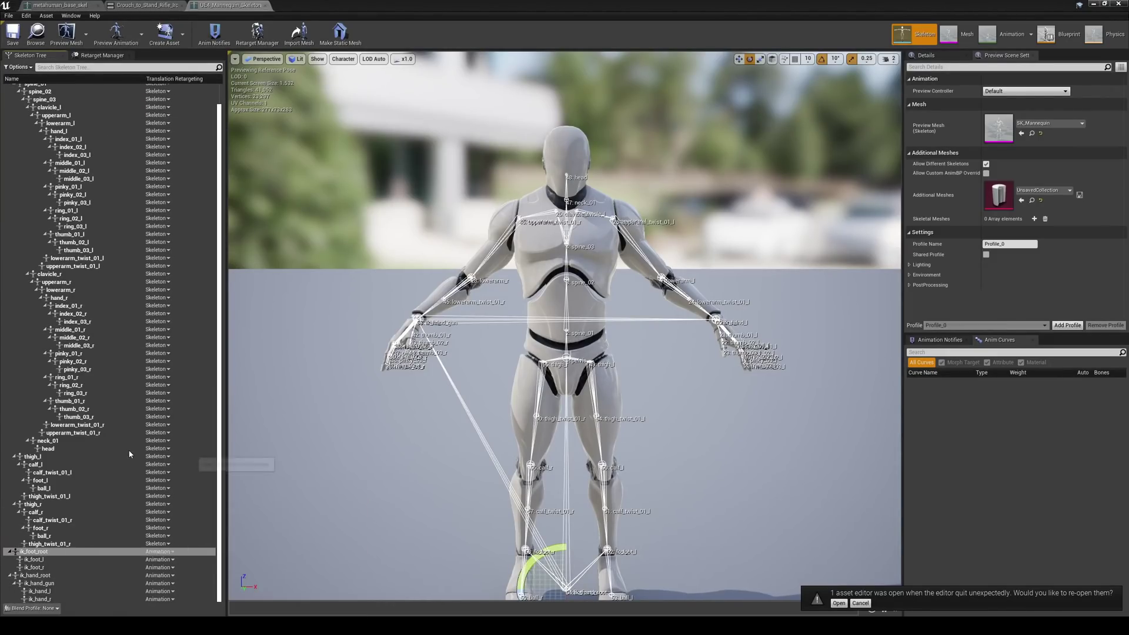
right_click(36, 575)
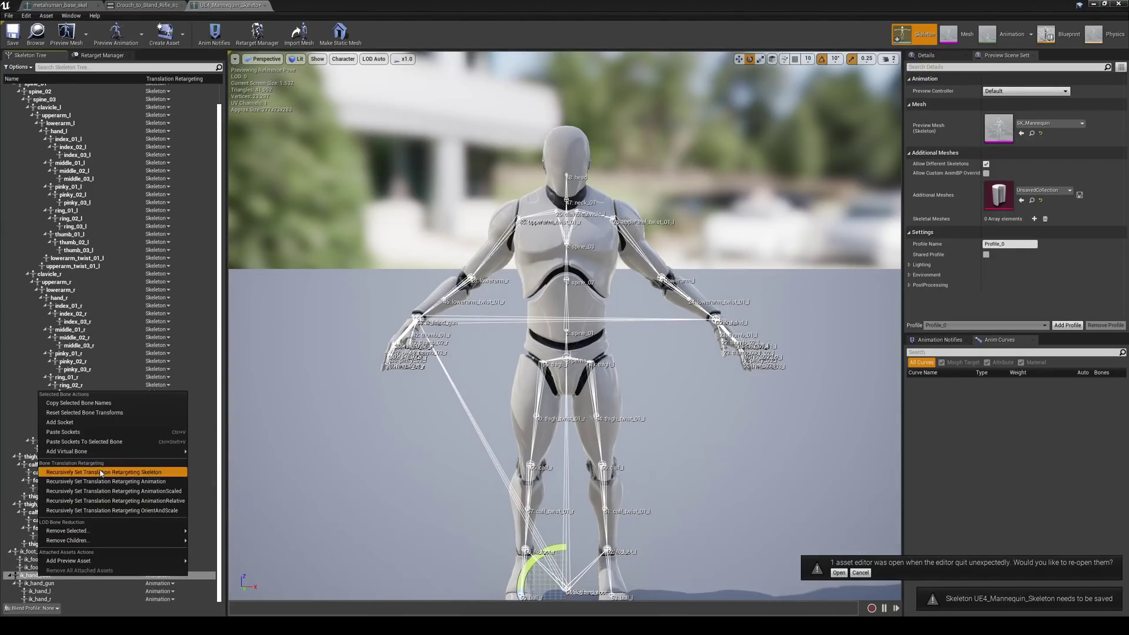
click(89, 471)
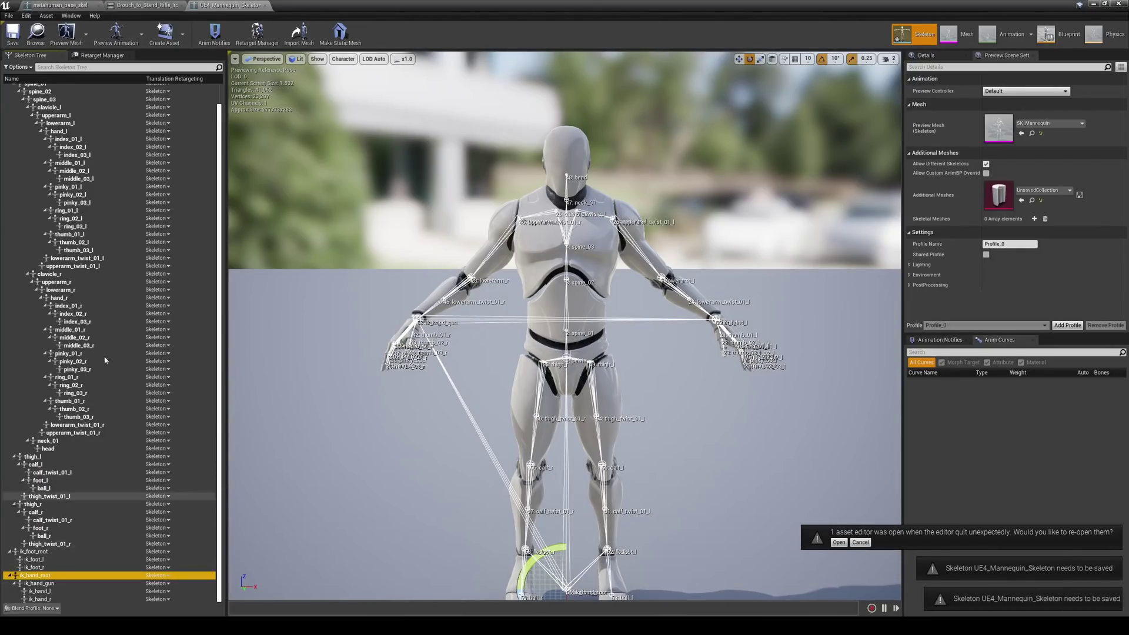
Step: View the mannequin's retarget base pose and compare it with the base pose of metahuman_base_skel
click(97, 55)
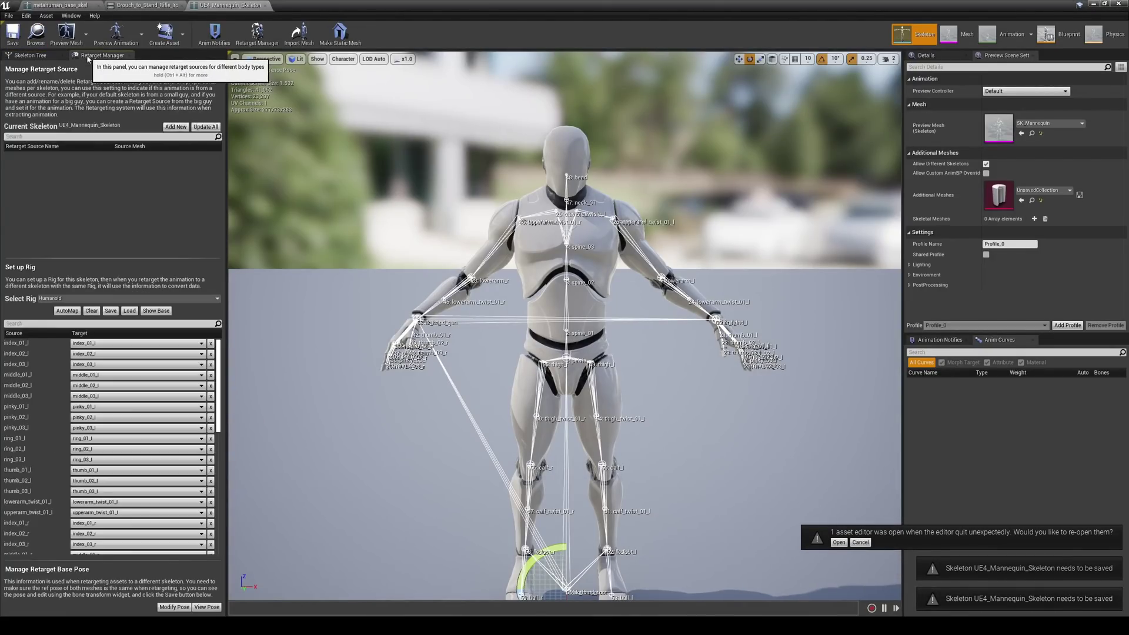
click(207, 606)
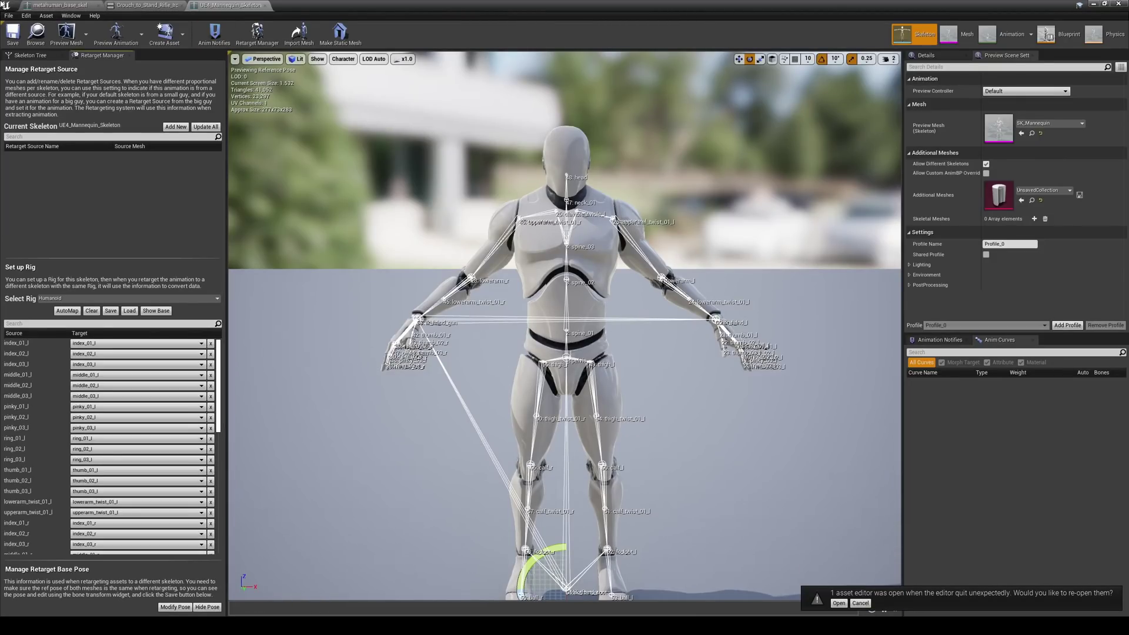
click(43, 4)
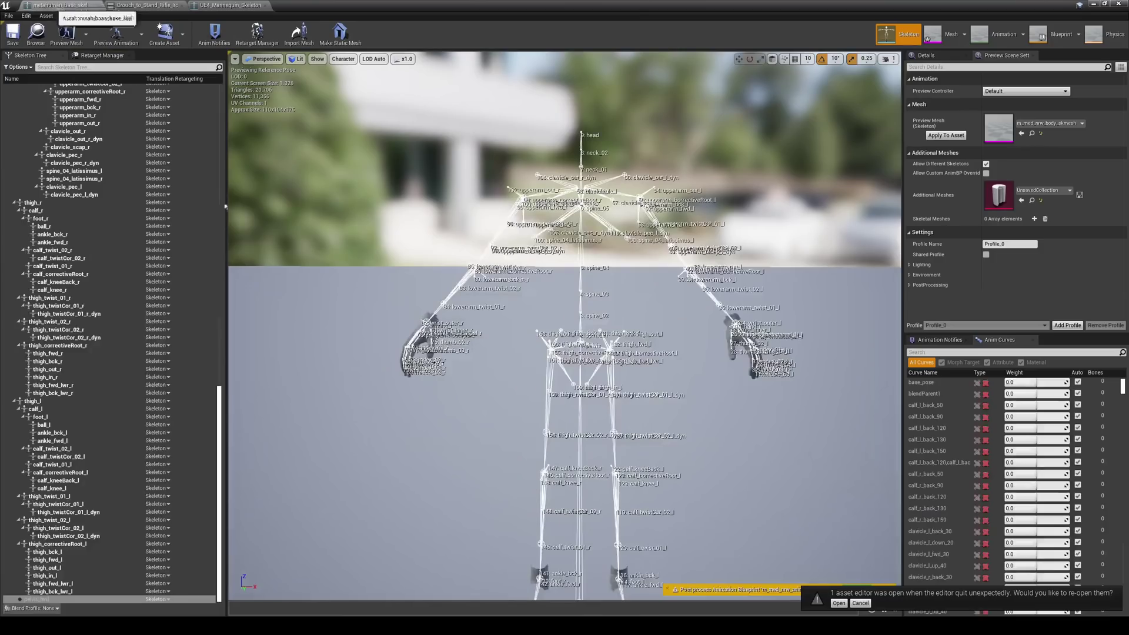
click(109, 57)
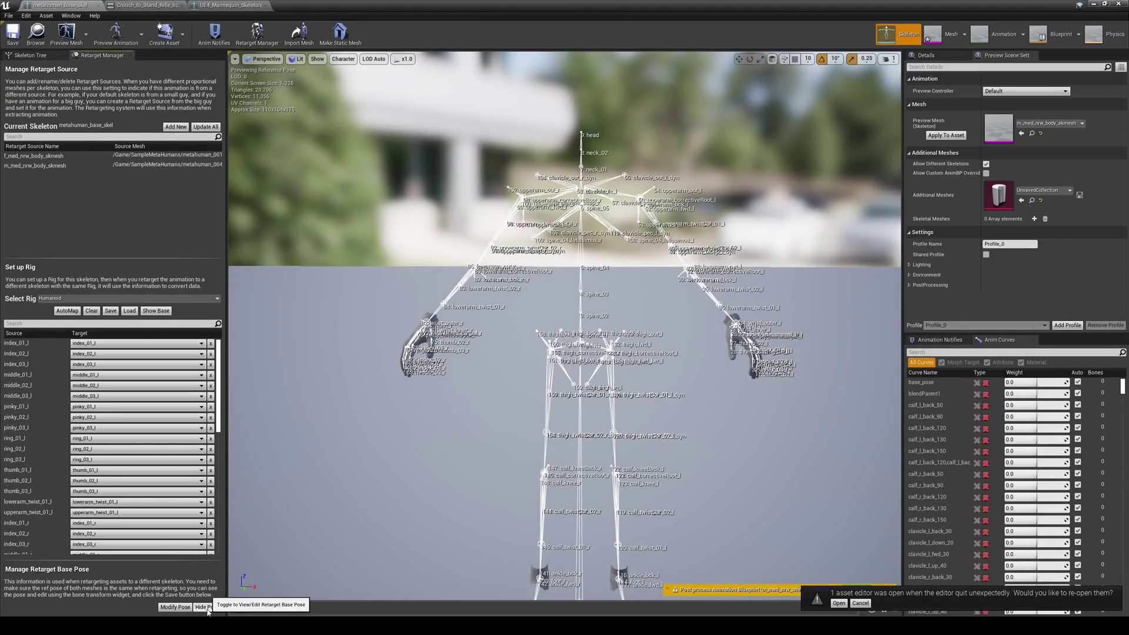
Step: Hide the bone names in the MetaHuman preview to check its retarget base pose, and save the skeleton
click(343, 59)
mouse_move(353, 95)
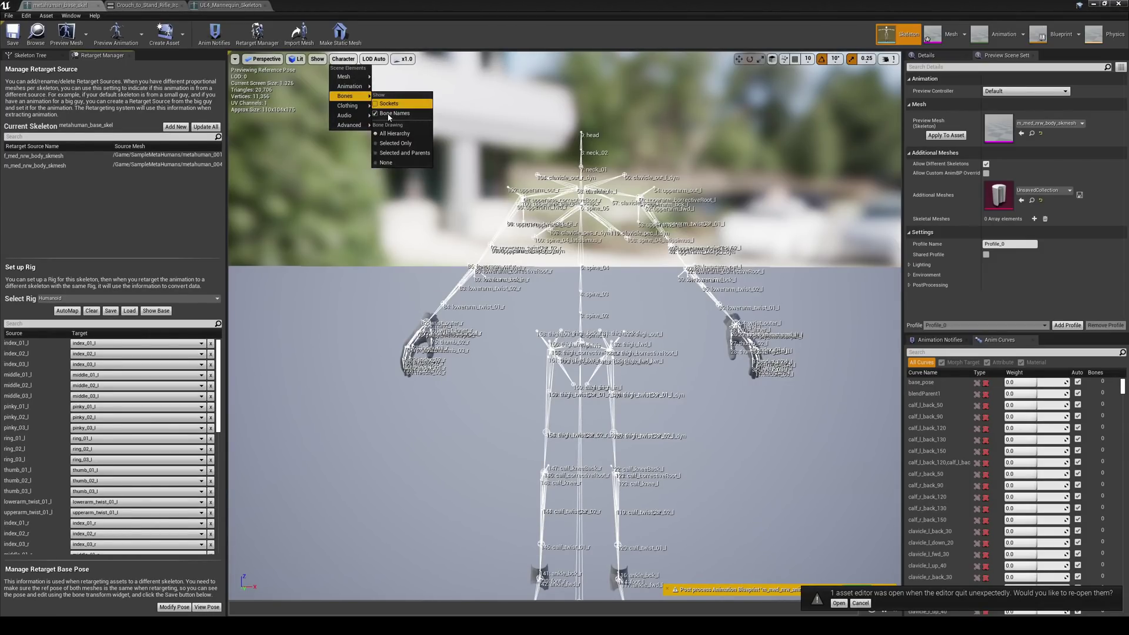
click(388, 114)
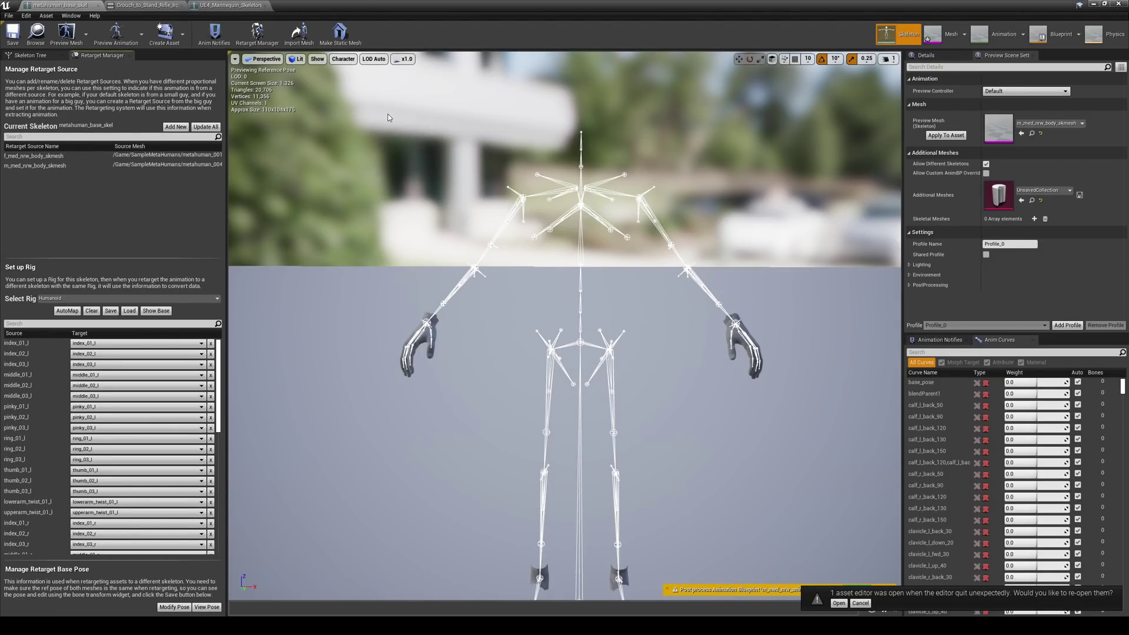
click(206, 607)
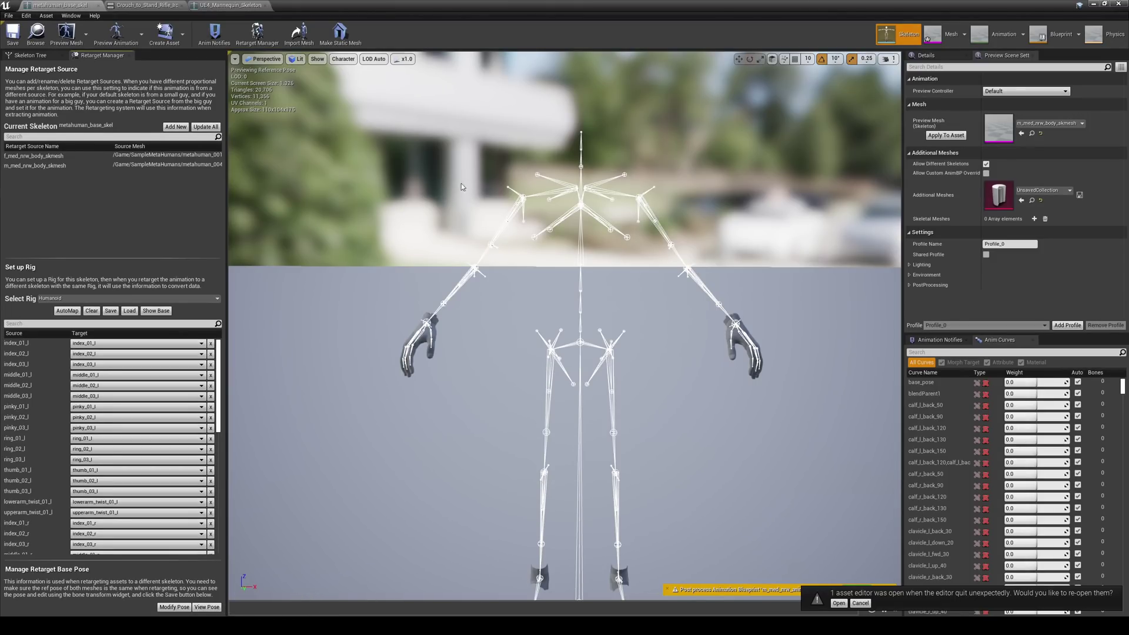
click(13, 33)
Step: Duplicate and retarget Crouch_to_Stand_Rifle_Ironsights to metahuman_base_skel, and return to the AnimStarterPack folder
click(1093, 5)
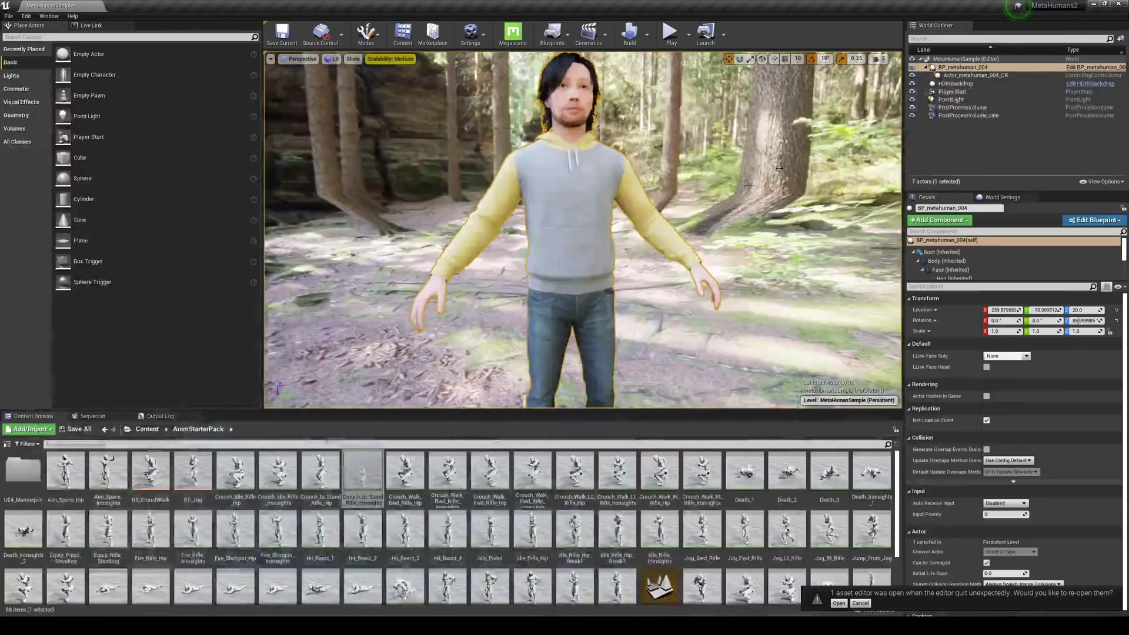
right_click(379, 482)
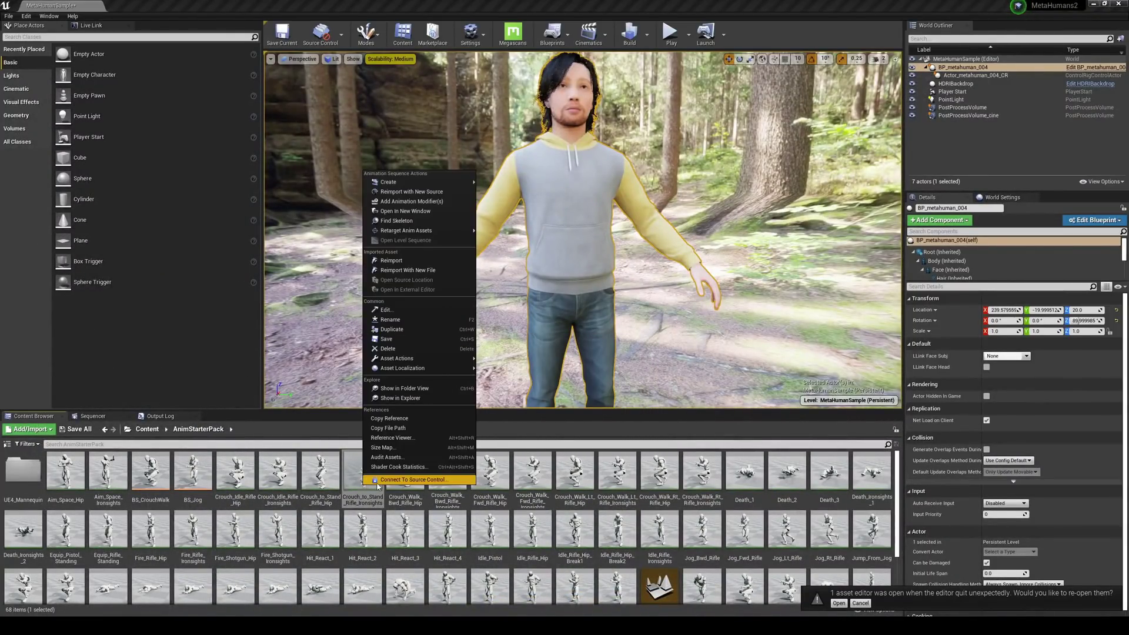
mouse_move(461, 233)
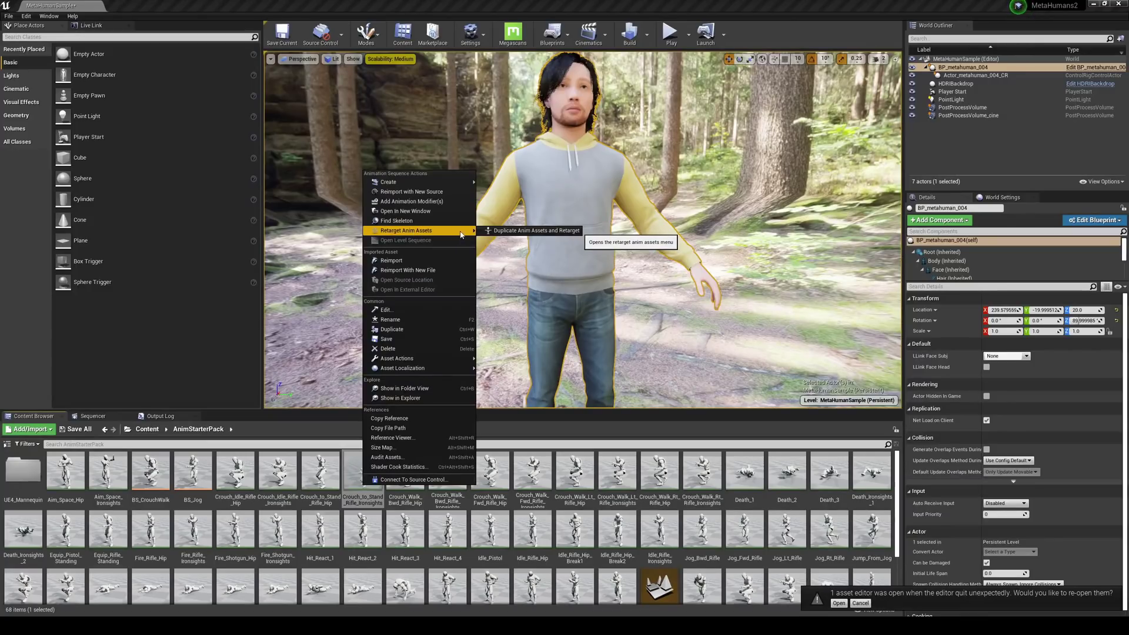
click(532, 231)
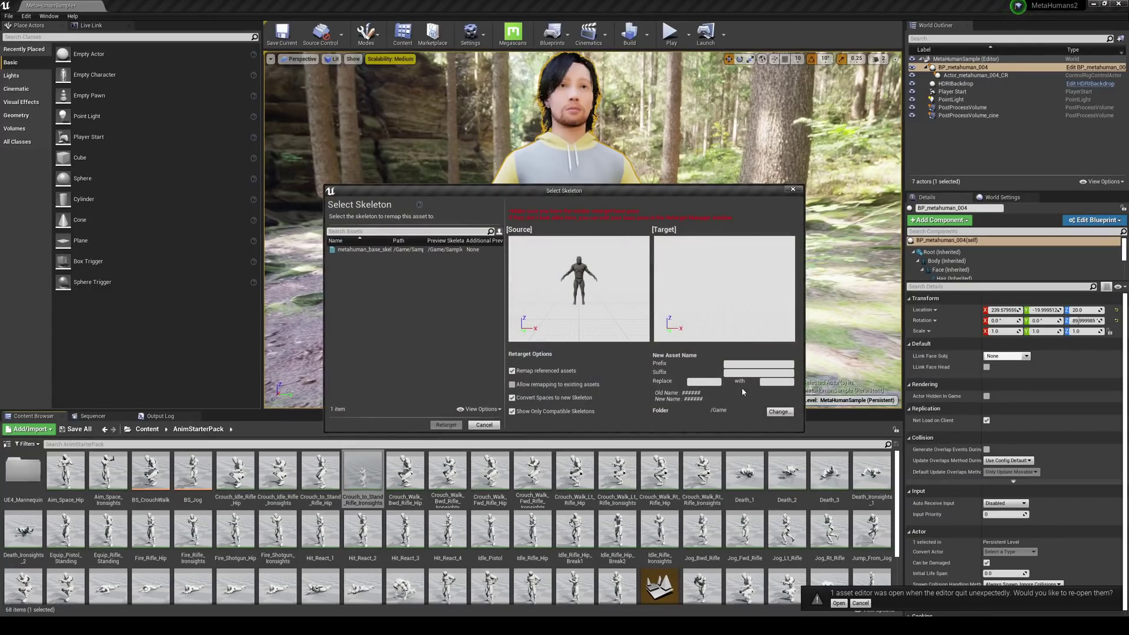
click(365, 249)
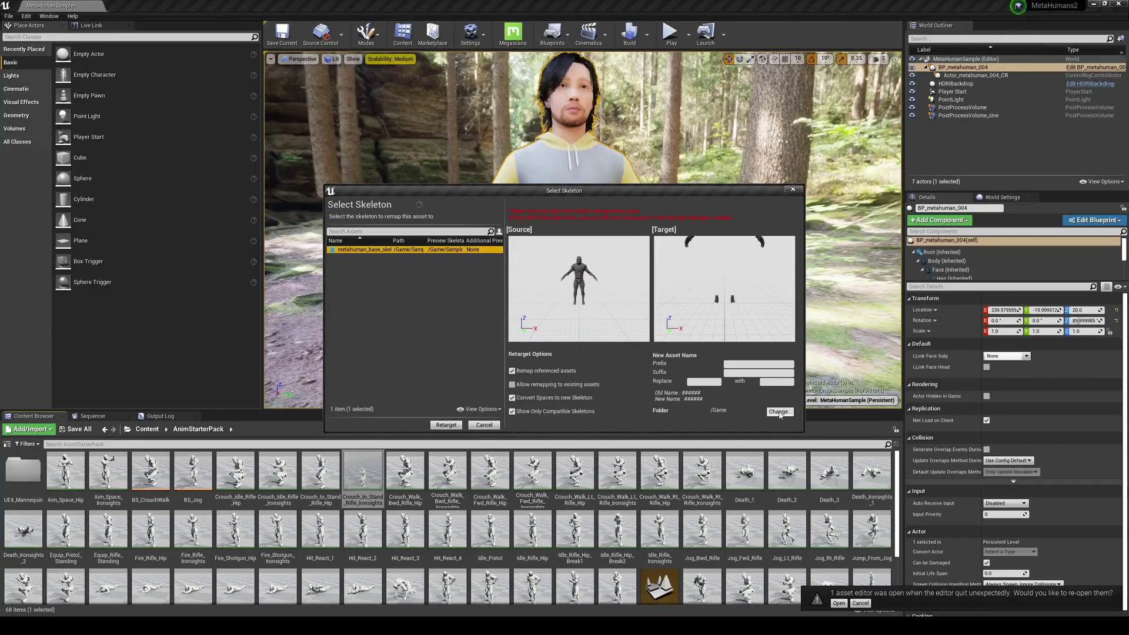
click(445, 425)
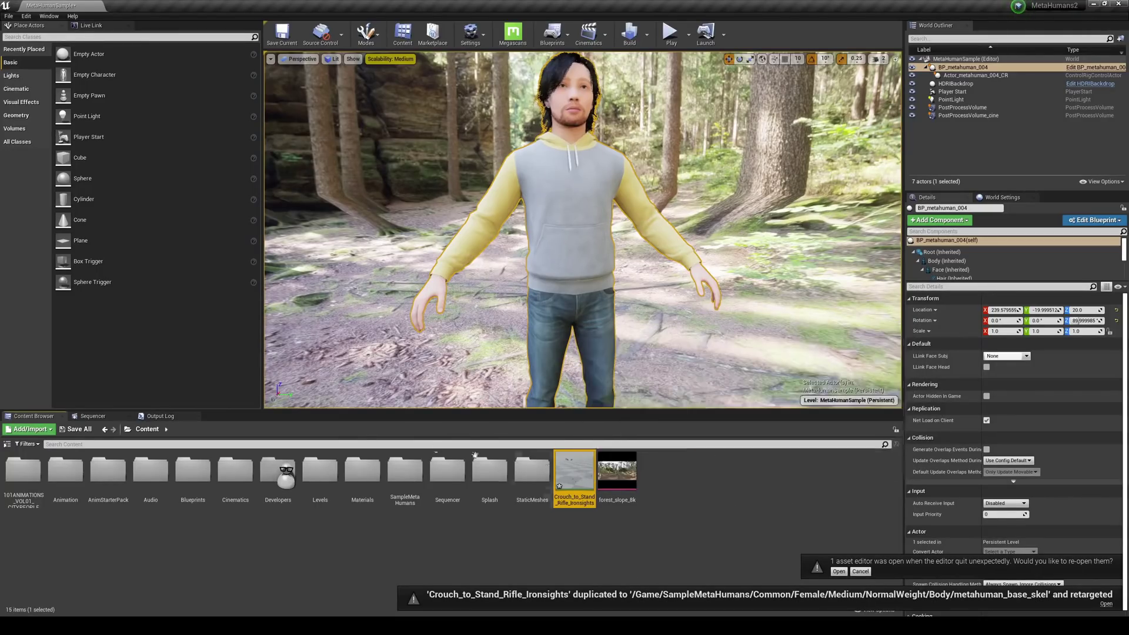
double_click(110, 475)
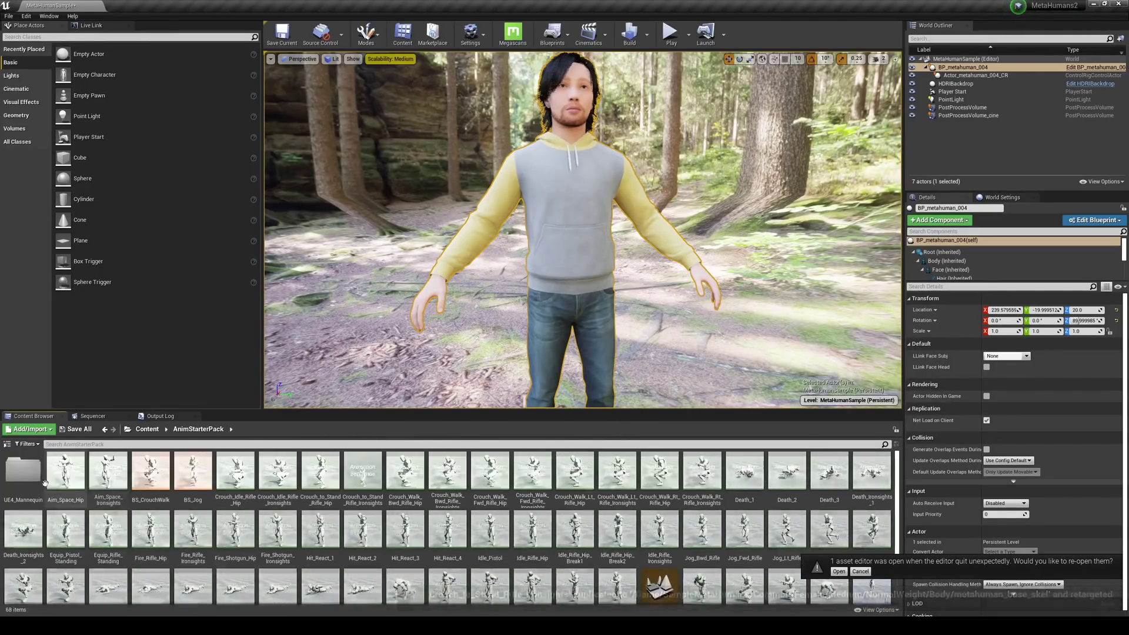
scroll(450, 527, down, 1)
scroll(450, 527, down, 2)
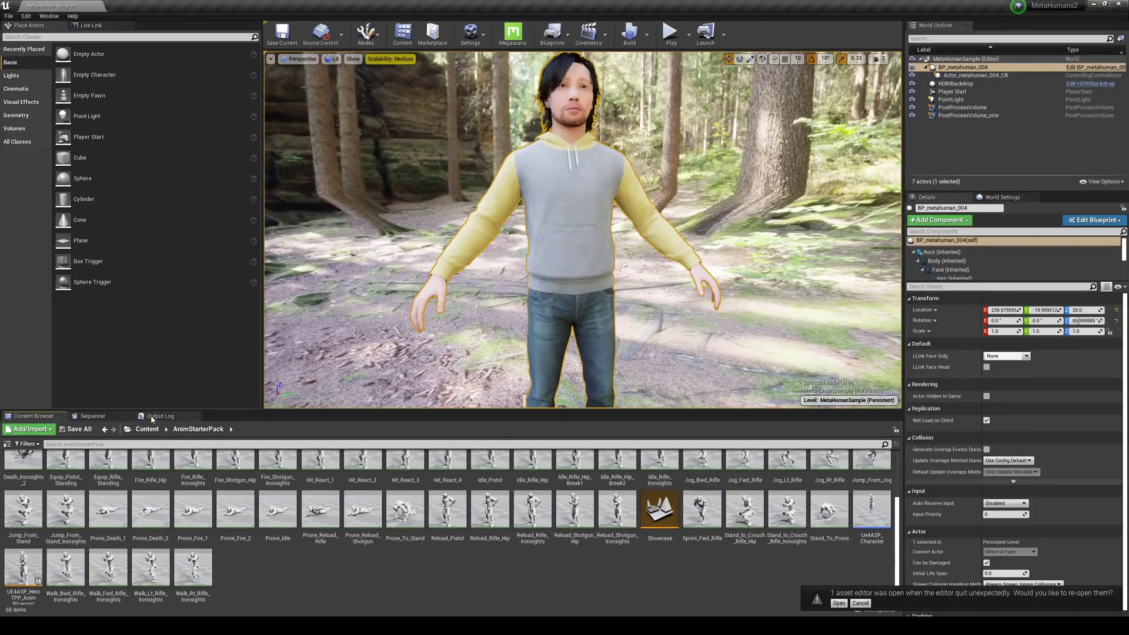
Step: Create a new level sequence in the level and save it as NewLevelSequence
click(696, 91)
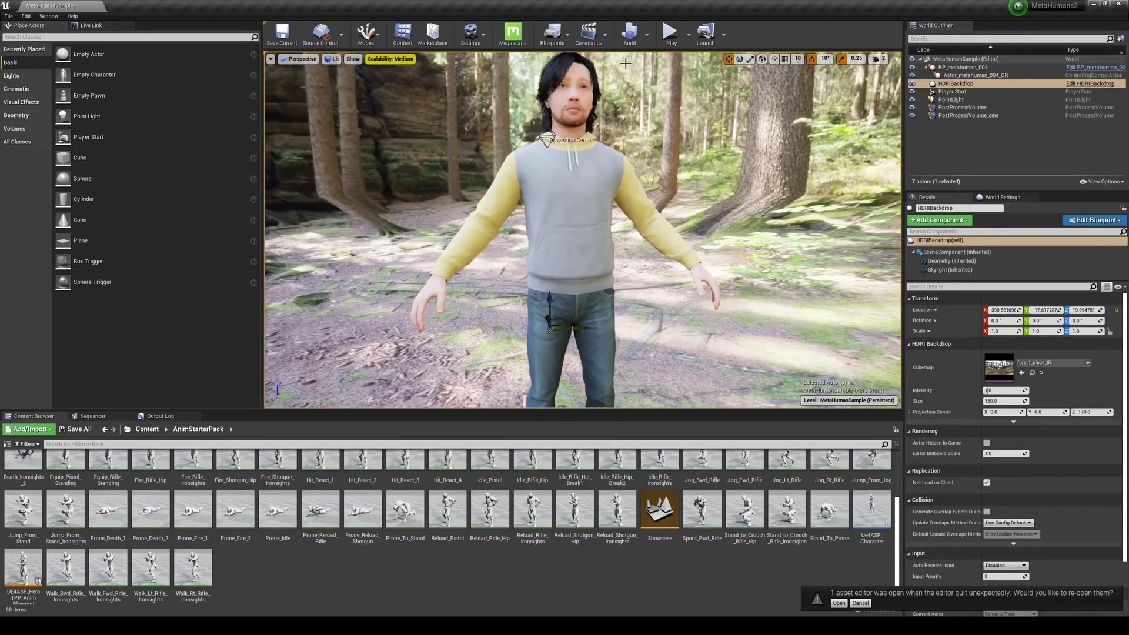
click(590, 34)
click(647, 84)
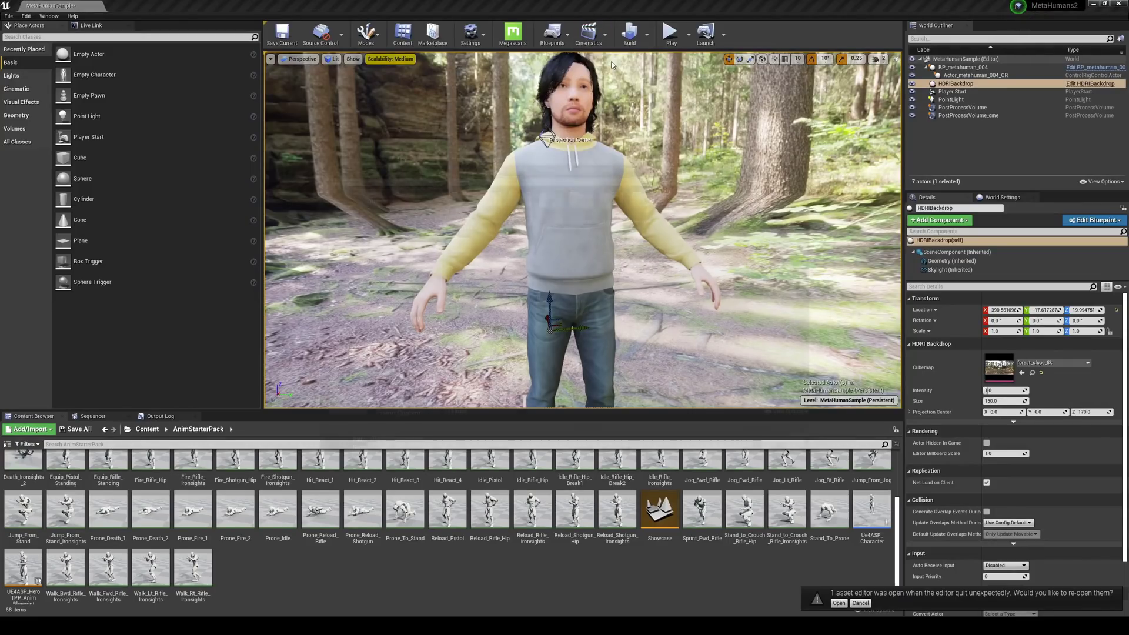
click(777, 451)
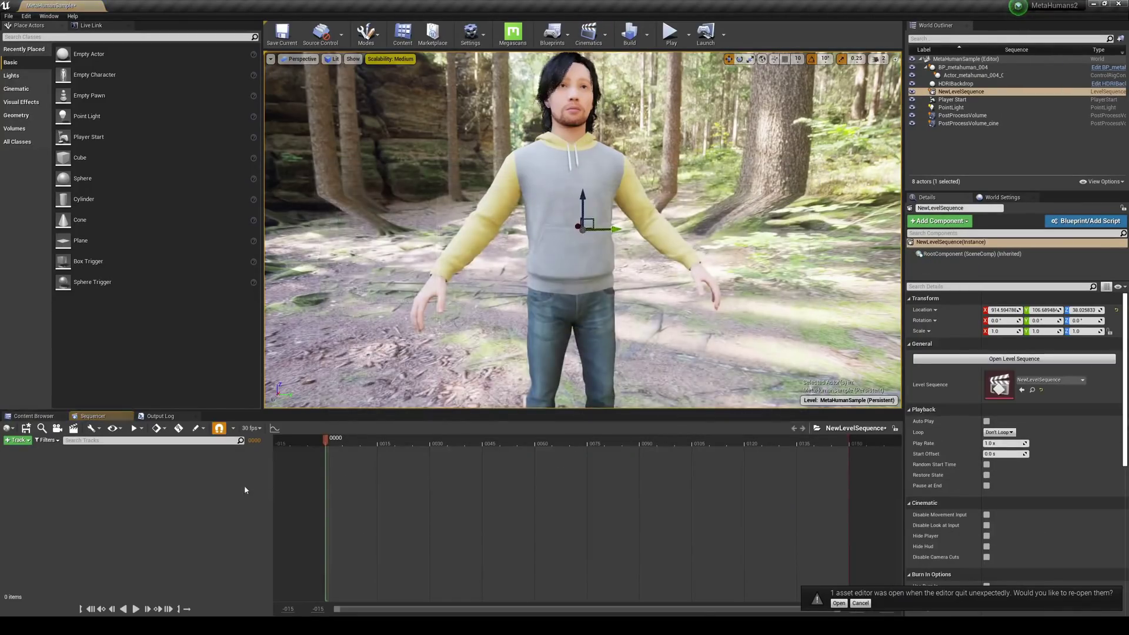
Step: Add the BP_metahuman_004 actor as a track in NewLevelSequence
click(557, 238)
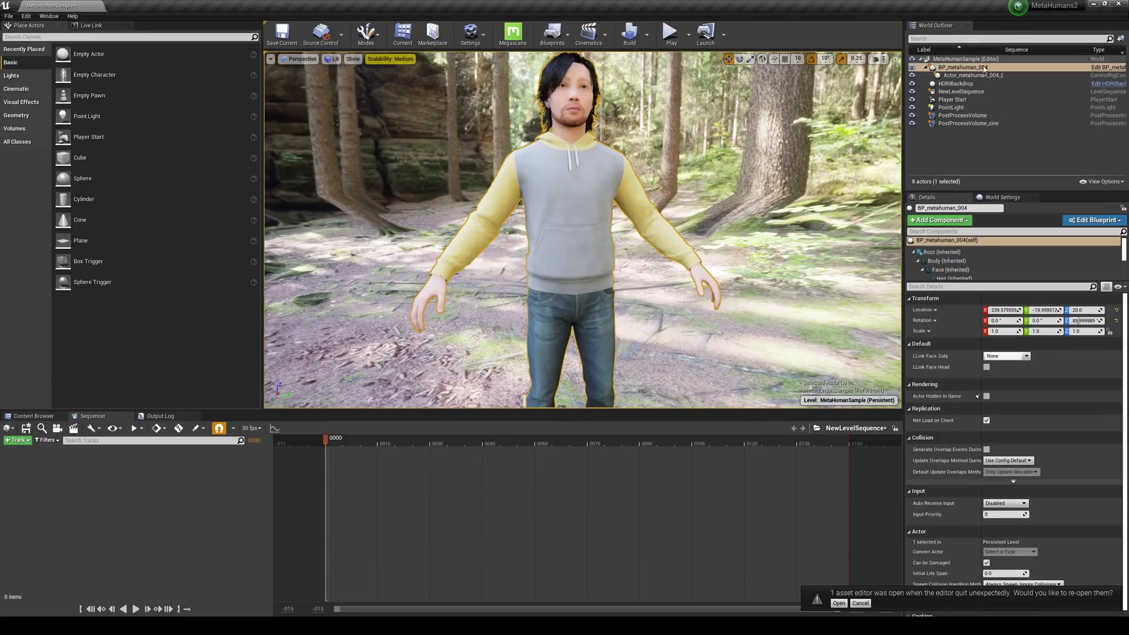
drag(984, 70, 853, 125)
drag(197, 504, 198, 505)
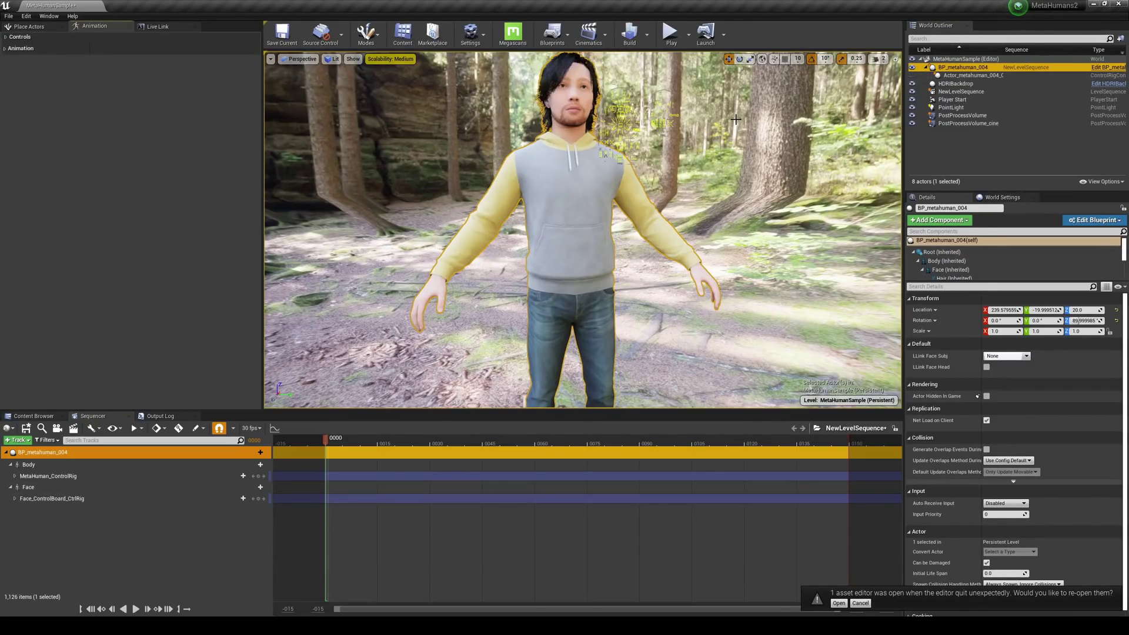
Step: Delete the MetaHuman_ControlRig track from the Body component in the sequence
right_drag(736, 119, 313, 283)
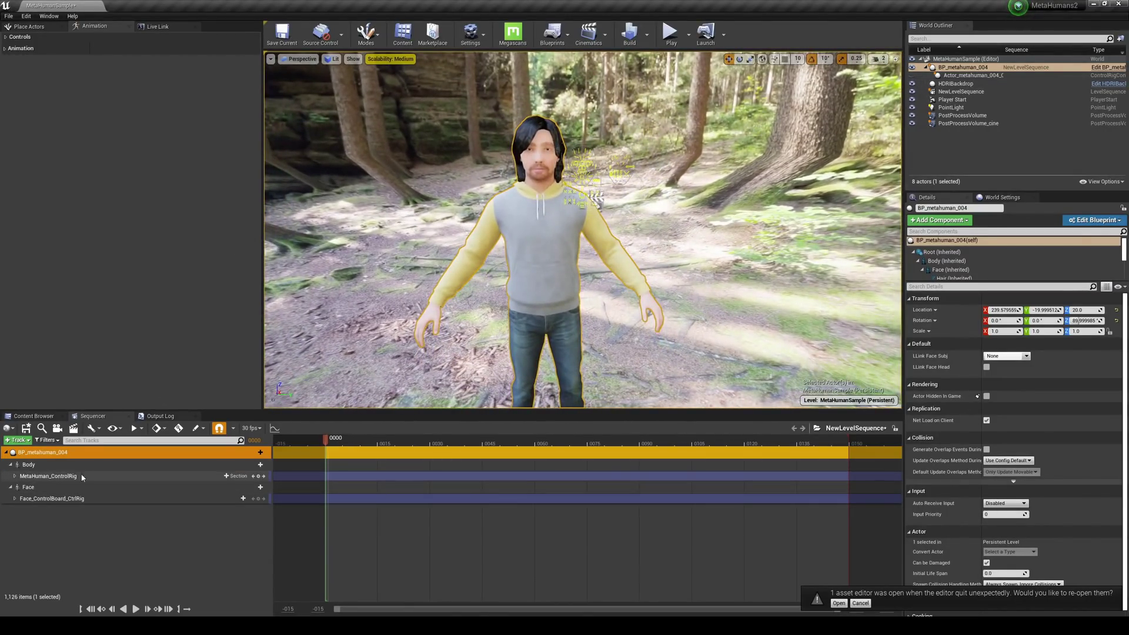
click(51, 478)
key(Delete)
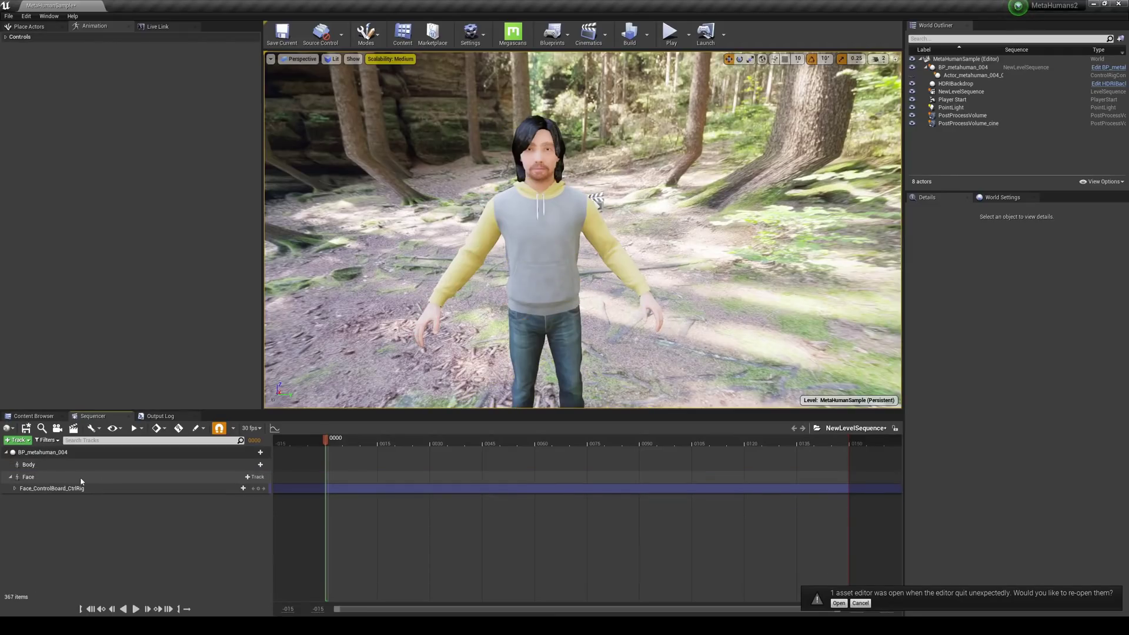
Step: Add an animation track to BP_metahuman_004 using the retargeted Crouch_to_Stand_Rifle_Ironsights sequence
click(82, 463)
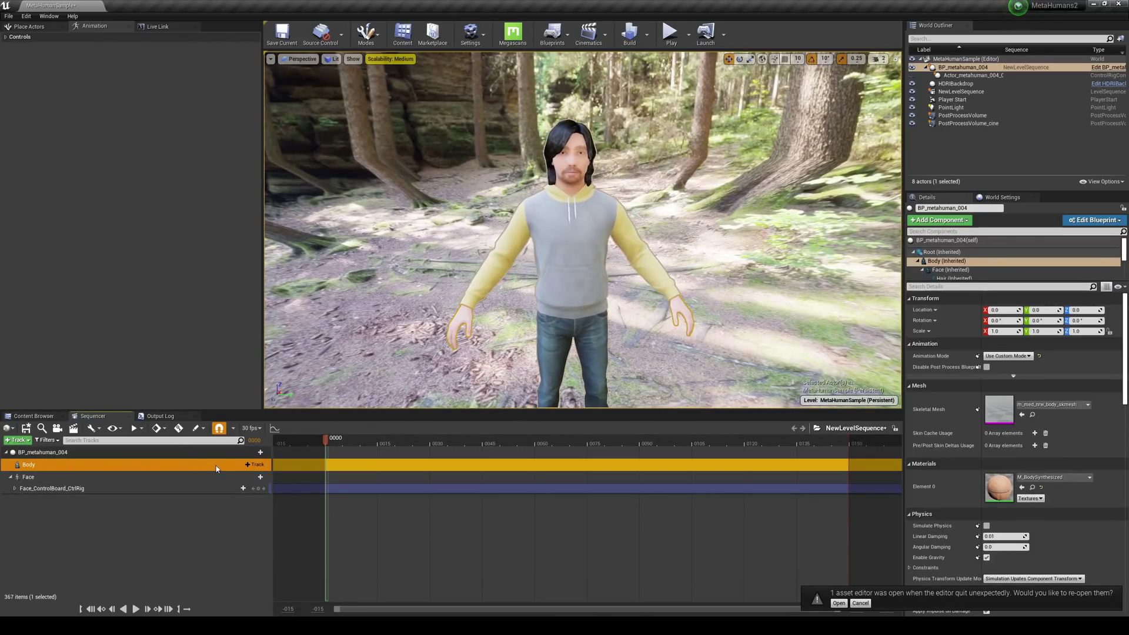
click(91, 454)
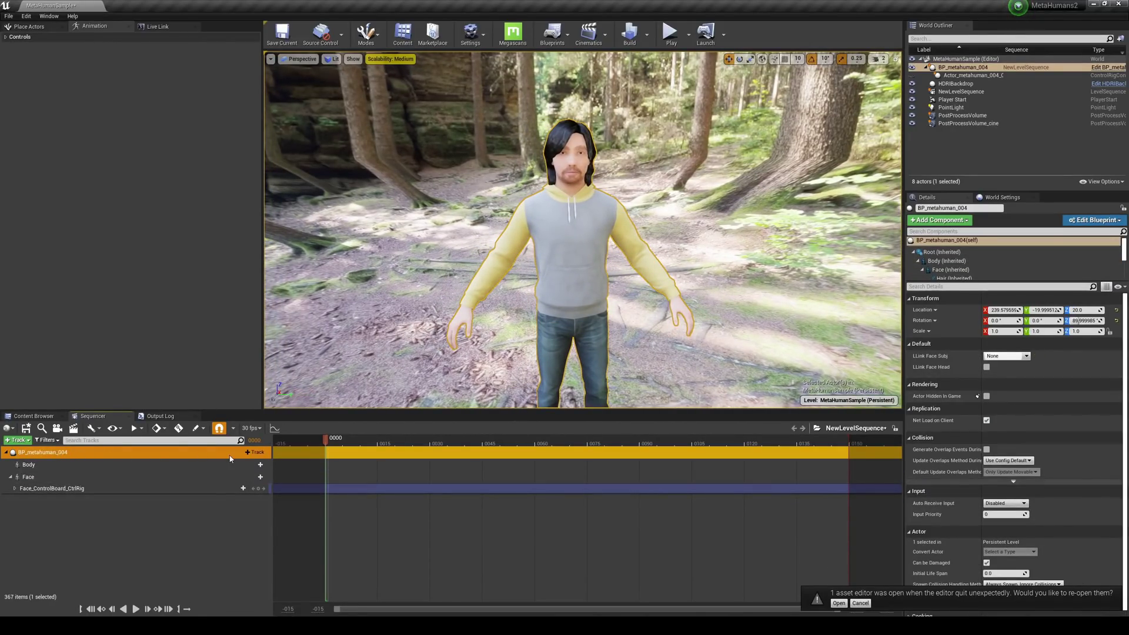
click(256, 452)
mouse_move(276, 189)
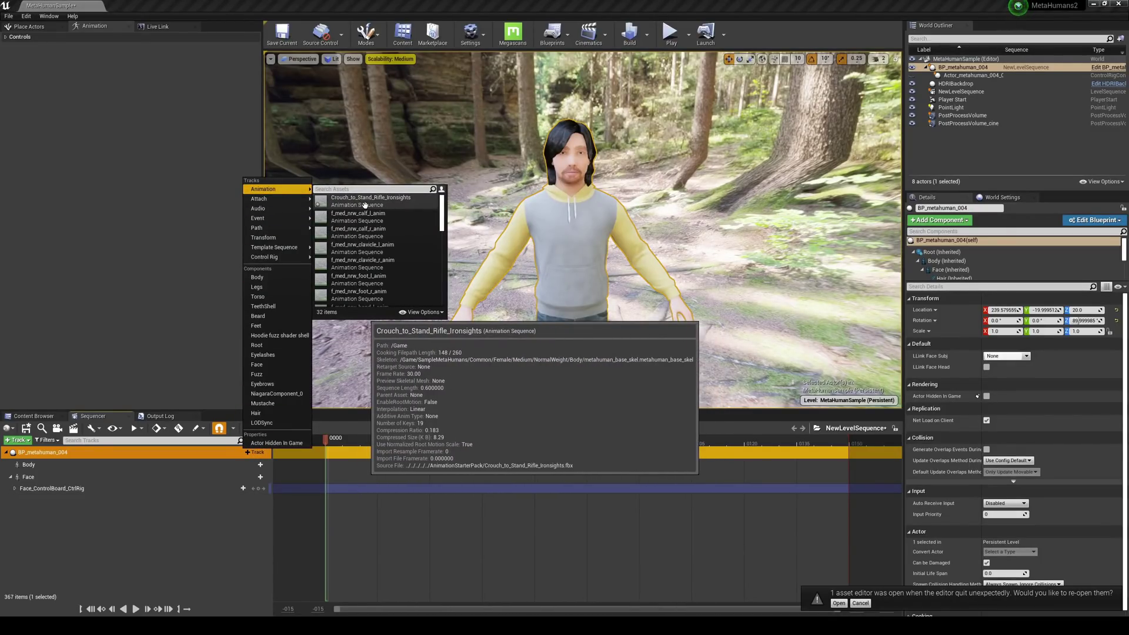
click(364, 202)
Step: Scrub through the crouch-to-stand animation and examine the MetaHuman's body, arms and hands from several angles
right_drag(580, 321, 465, 318)
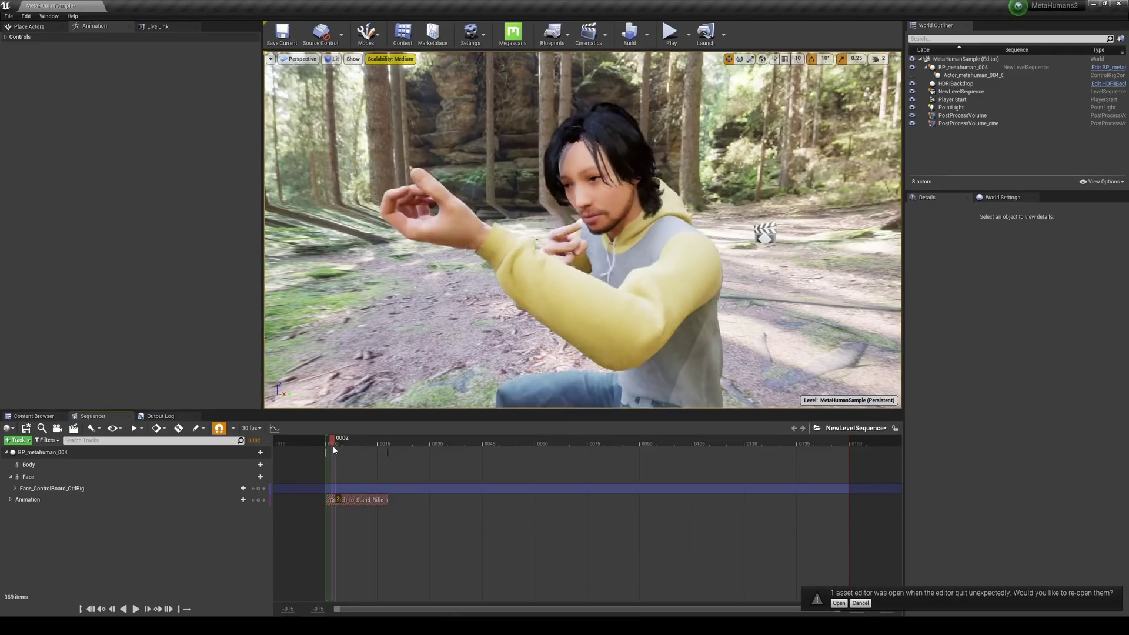
drag(333, 446, 350, 445)
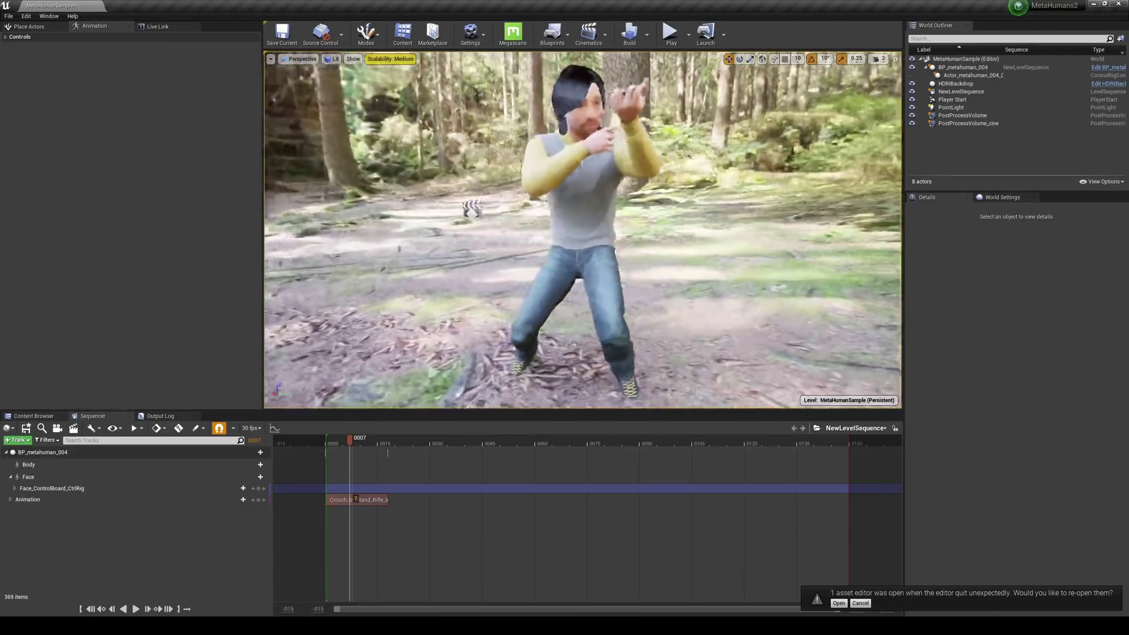
drag(348, 439, 371, 450)
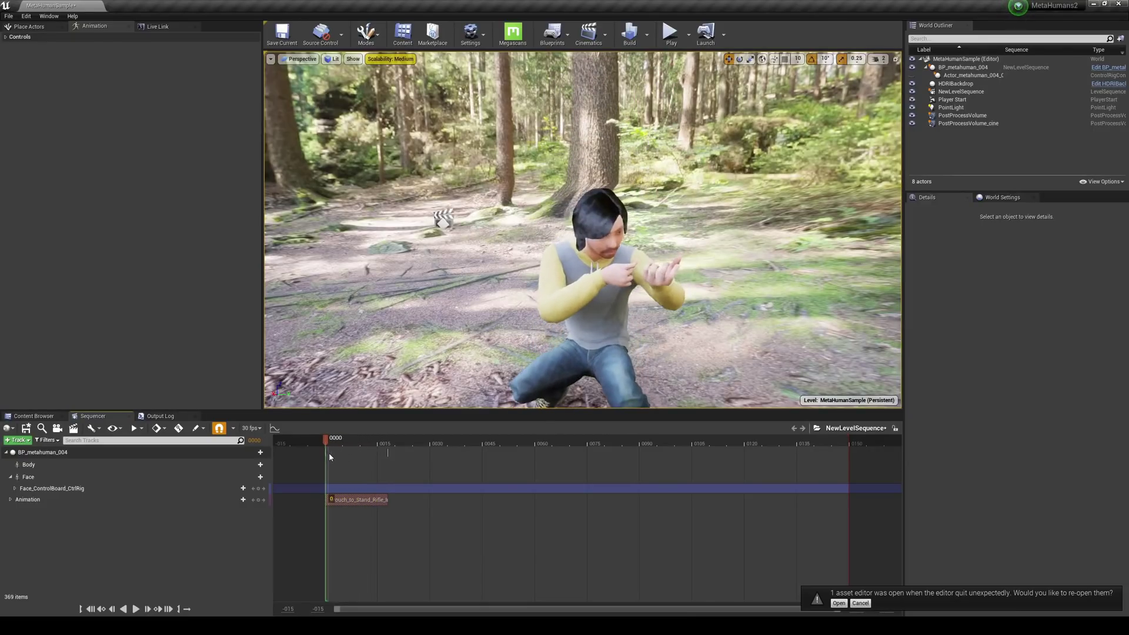
drag(353, 455, 358, 456)
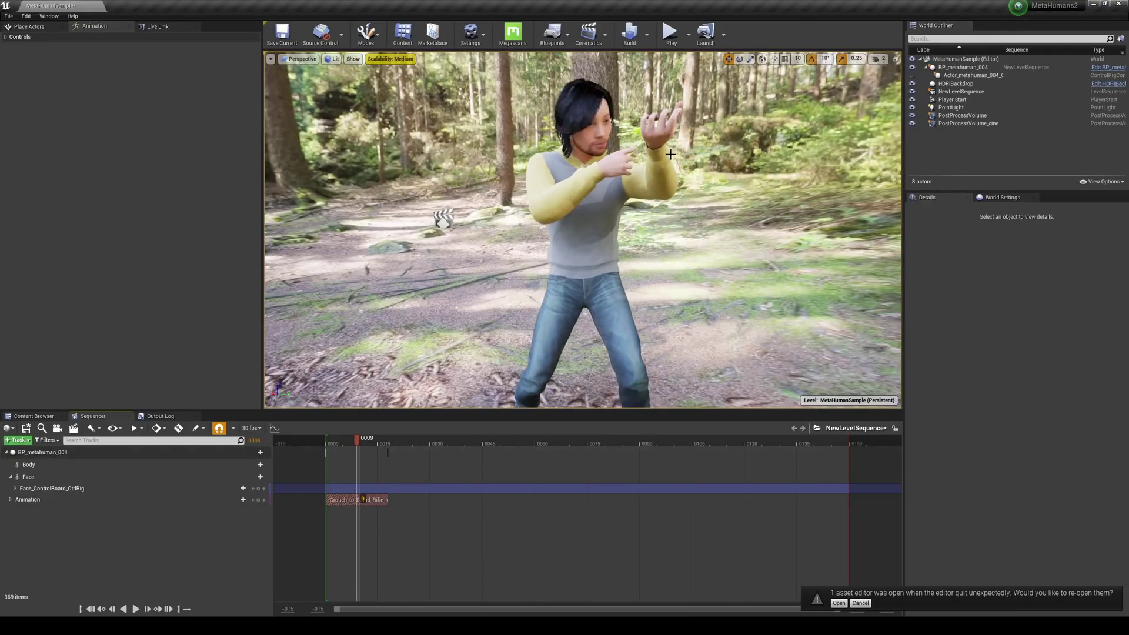
right_drag(582, 229, 705, 218)
right_drag(671, 157, 464, 157)
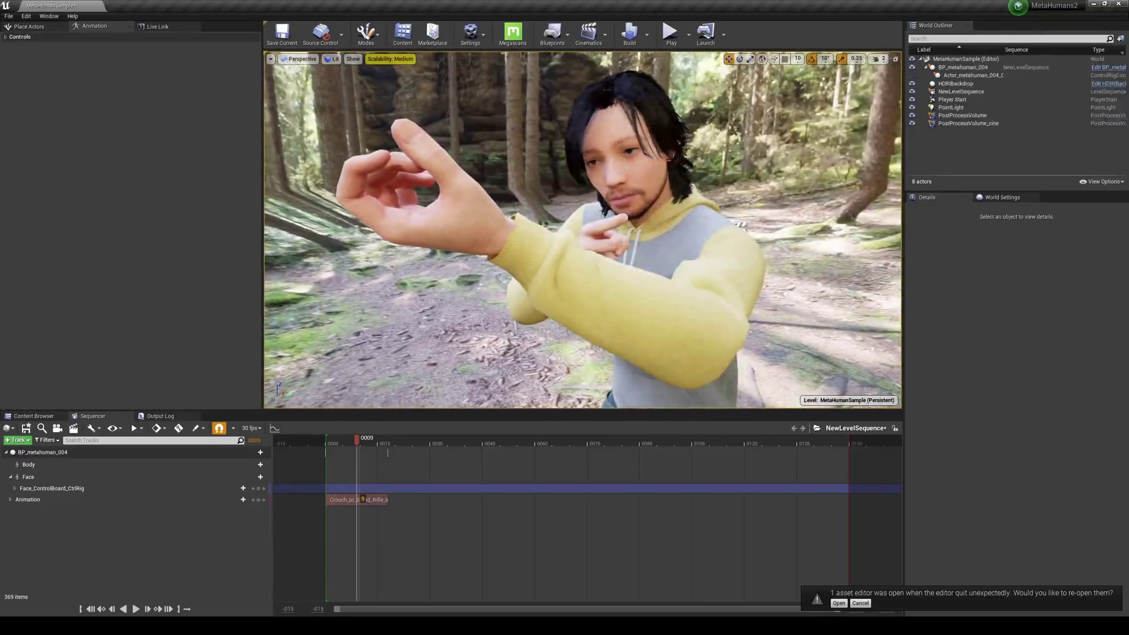
Step: Open metahuman_base_skel from the SampleMetaHumans/Common/Female/Medium/NormalWeight/Body folder
click(36, 417)
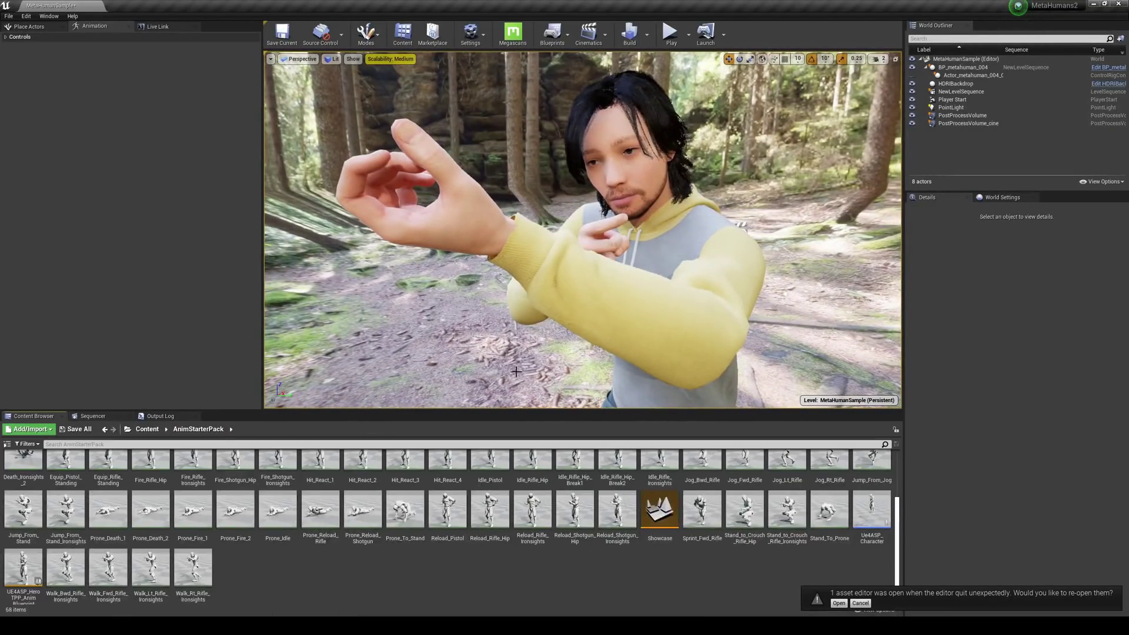
click(105, 429)
double_click(403, 473)
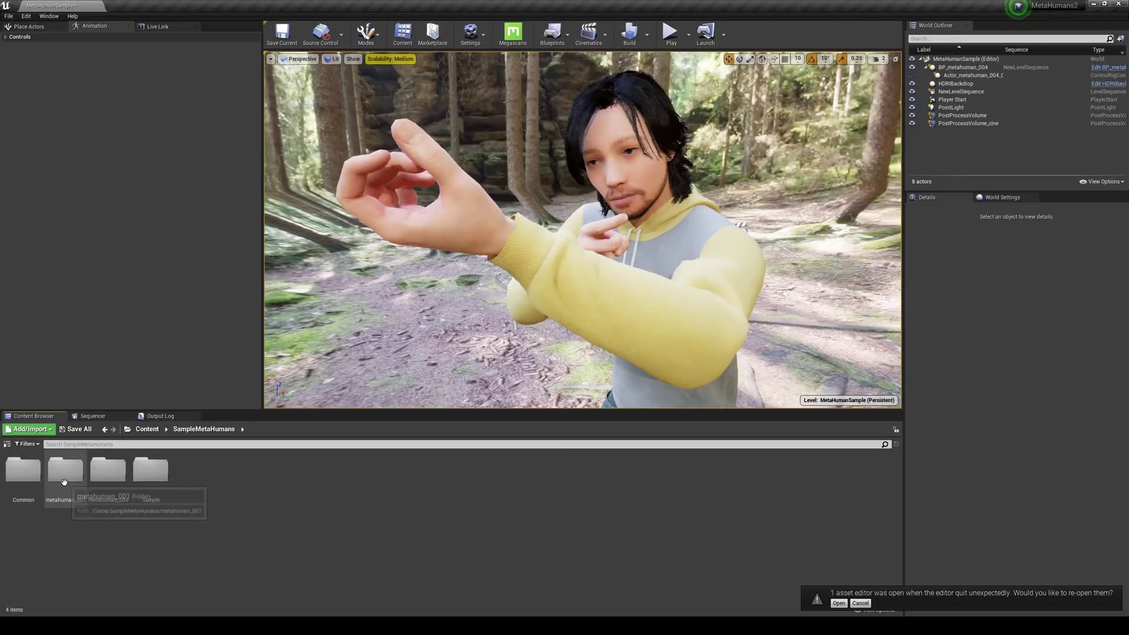
click(31, 479)
double_click(31, 479)
double_click(151, 470)
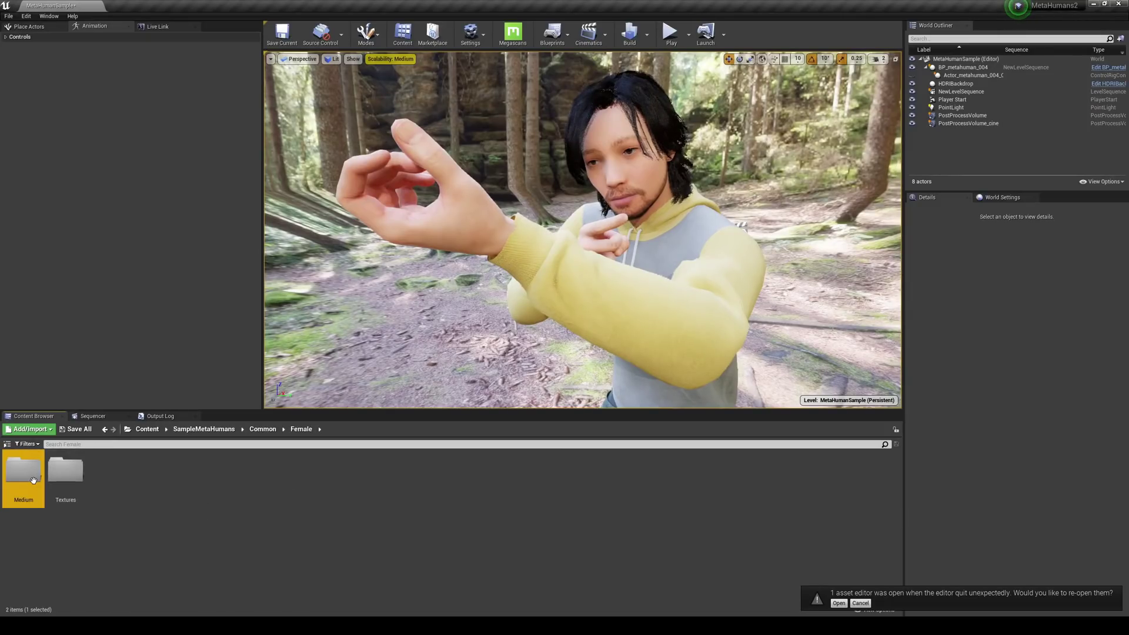
double_click(32, 479)
double_click(33, 480)
double_click(27, 476)
double_click(27, 476)
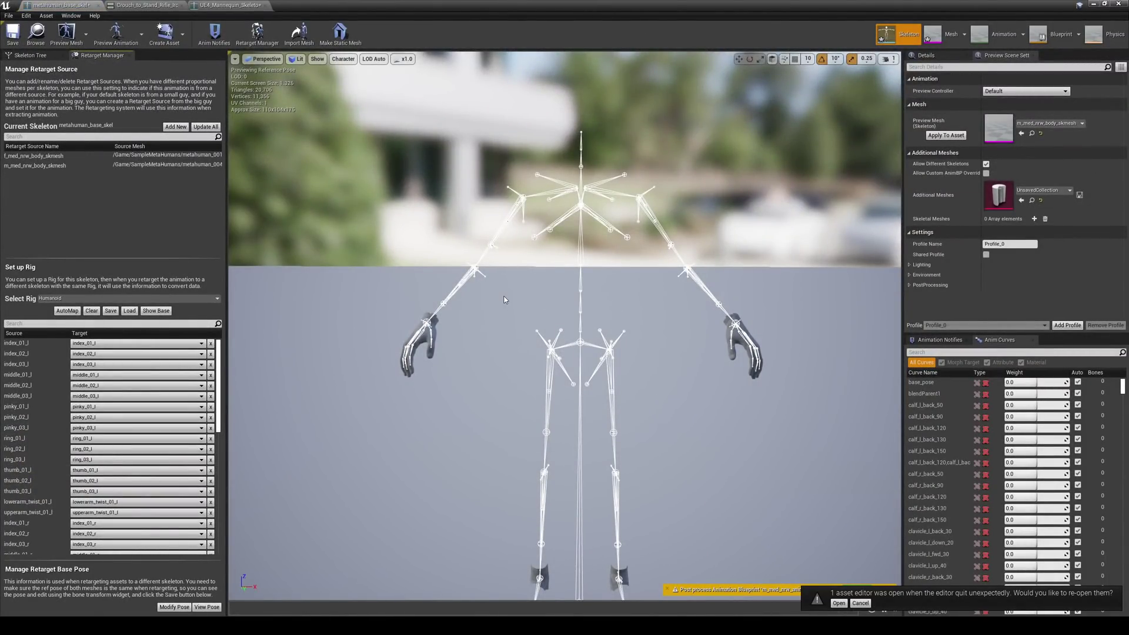
Step: View the MetaHuman skeleton's retarget base pose and show the options for modifying it
click(207, 607)
click(168, 609)
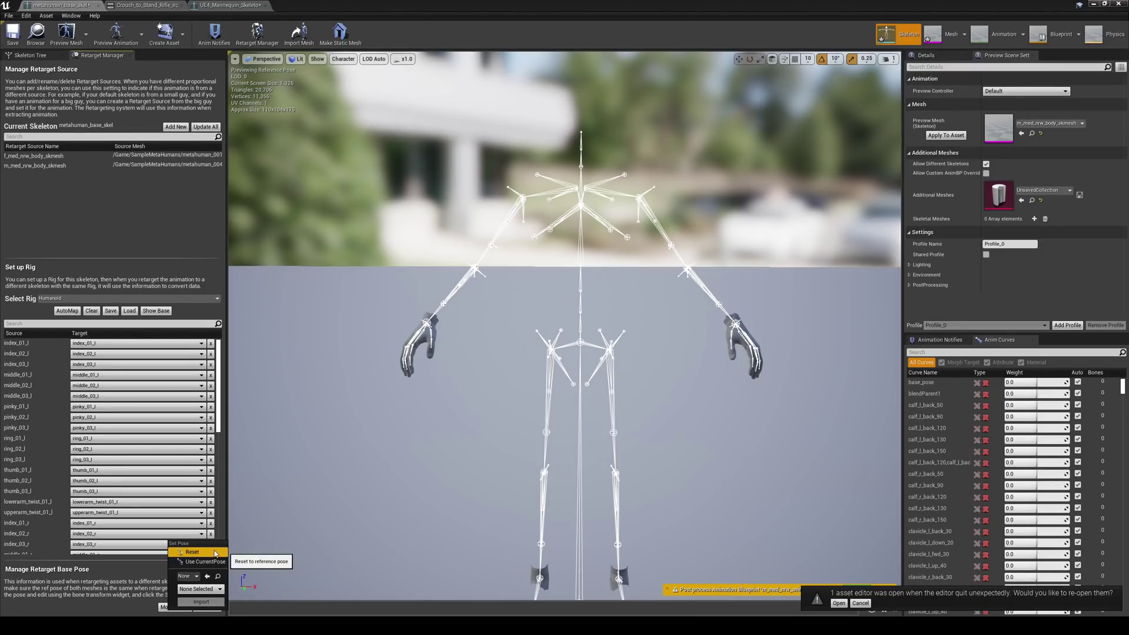
click(314, 542)
click(220, 606)
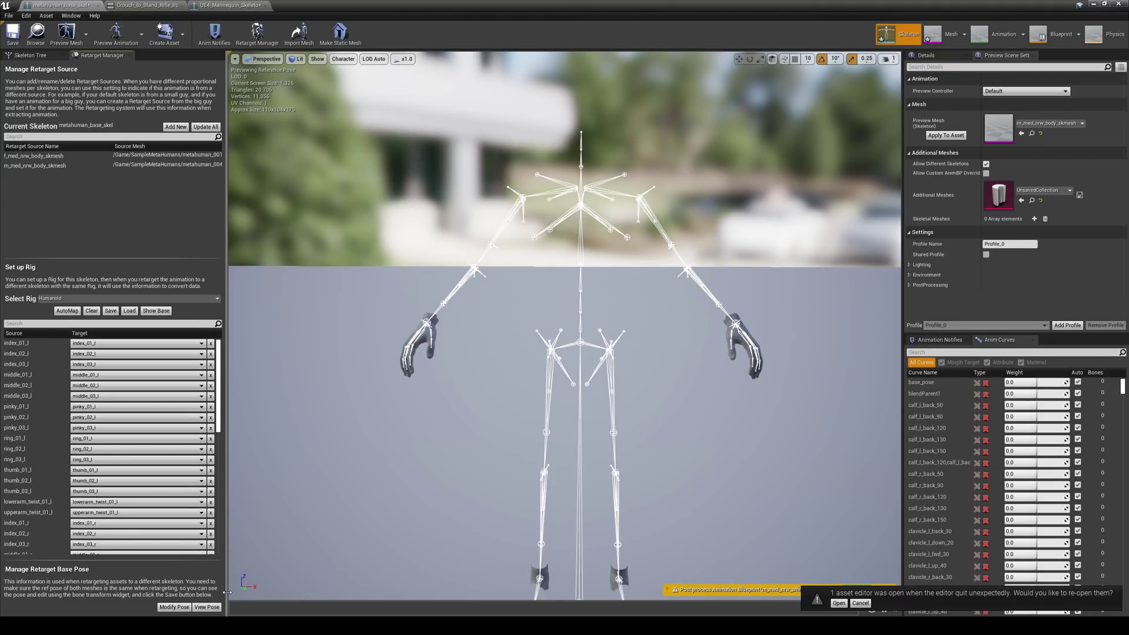
Step: Minimize the skeleton editor and examine the MetaHuman's face and hand up close in the level
click(1101, 4)
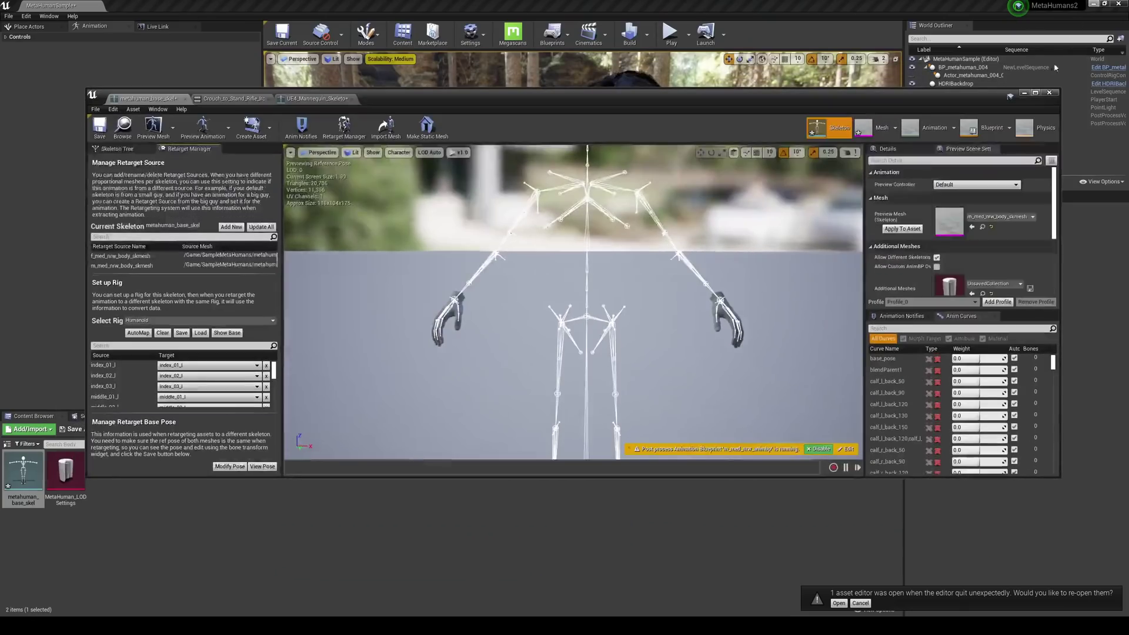
click(1028, 95)
alt+drag(705, 194, 547, 200)
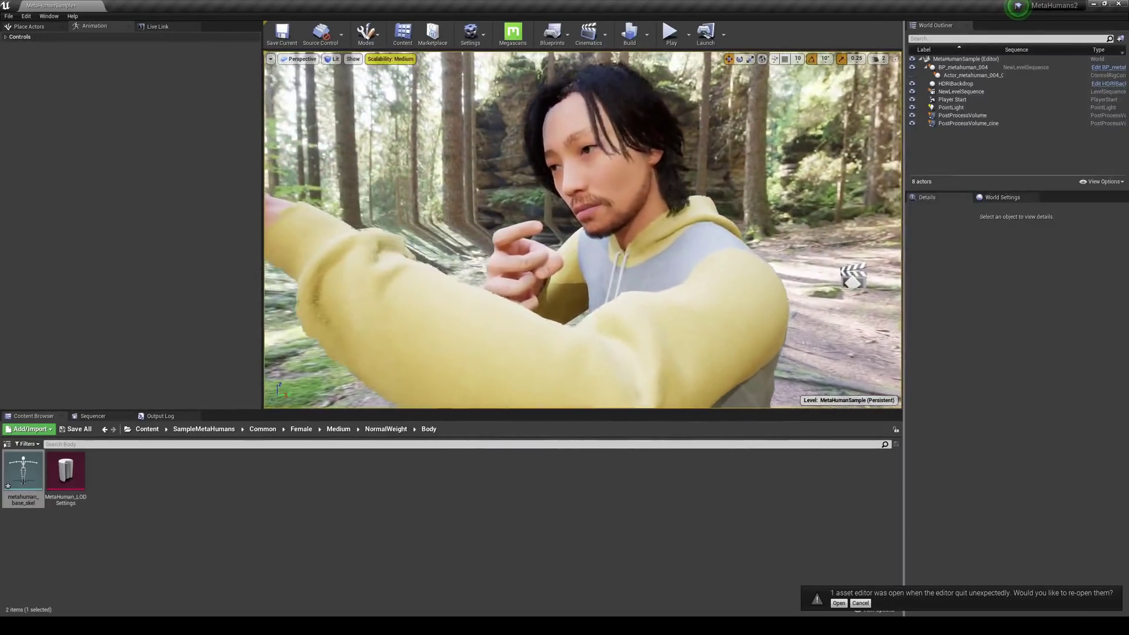
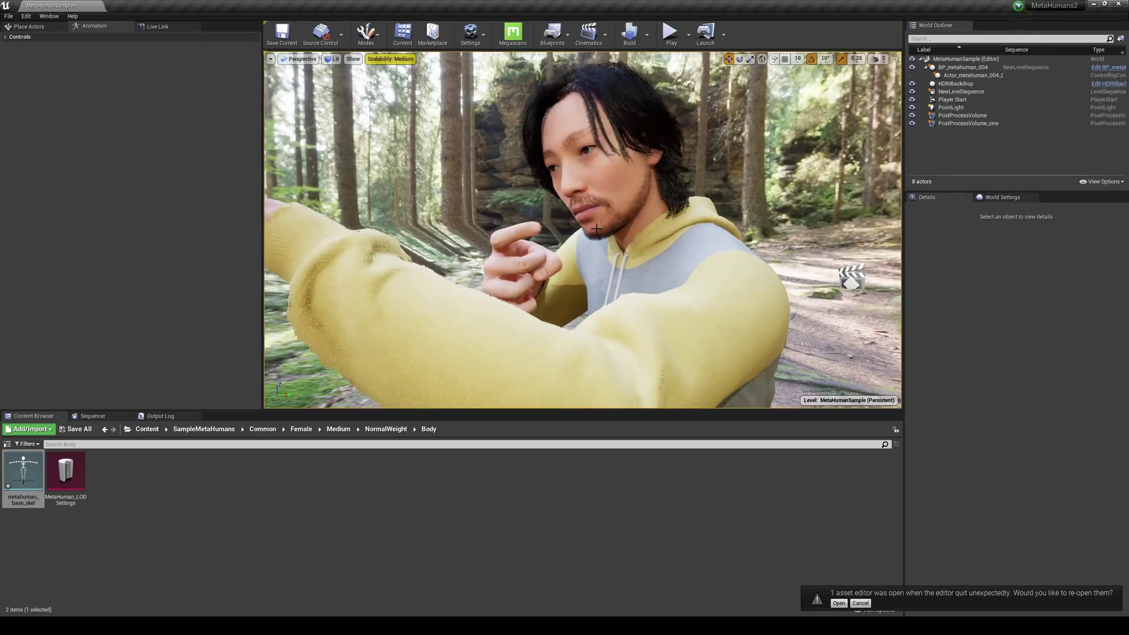
Step: Set the engine scalability quality to Cinematic and view the MetaHuman in the level
click(471, 32)
mouse_move(537, 163)
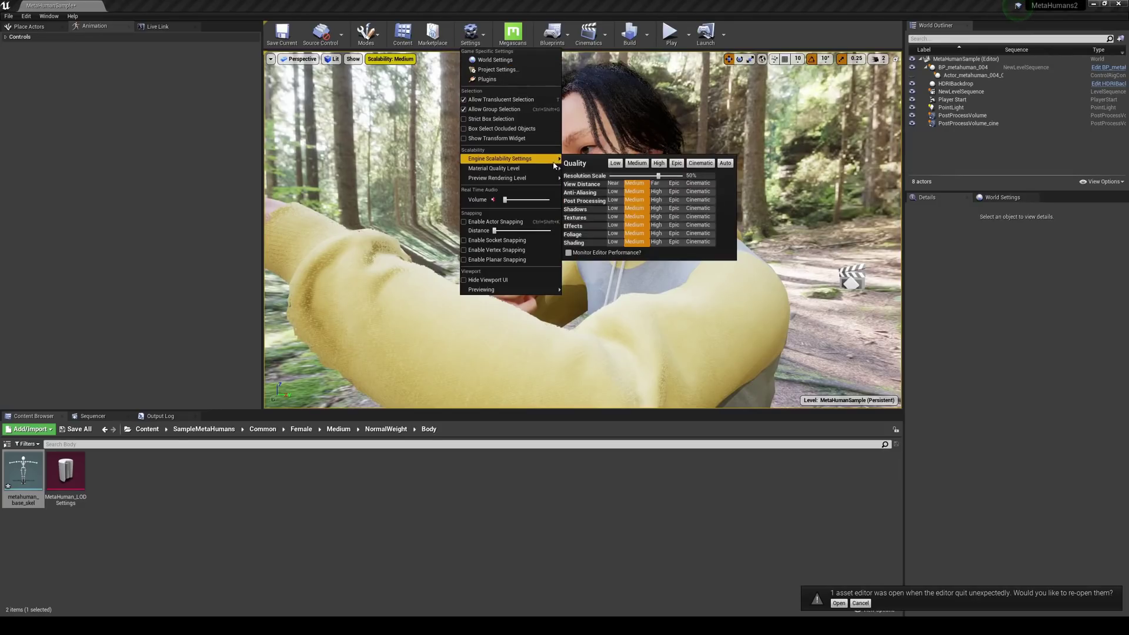
click(700, 163)
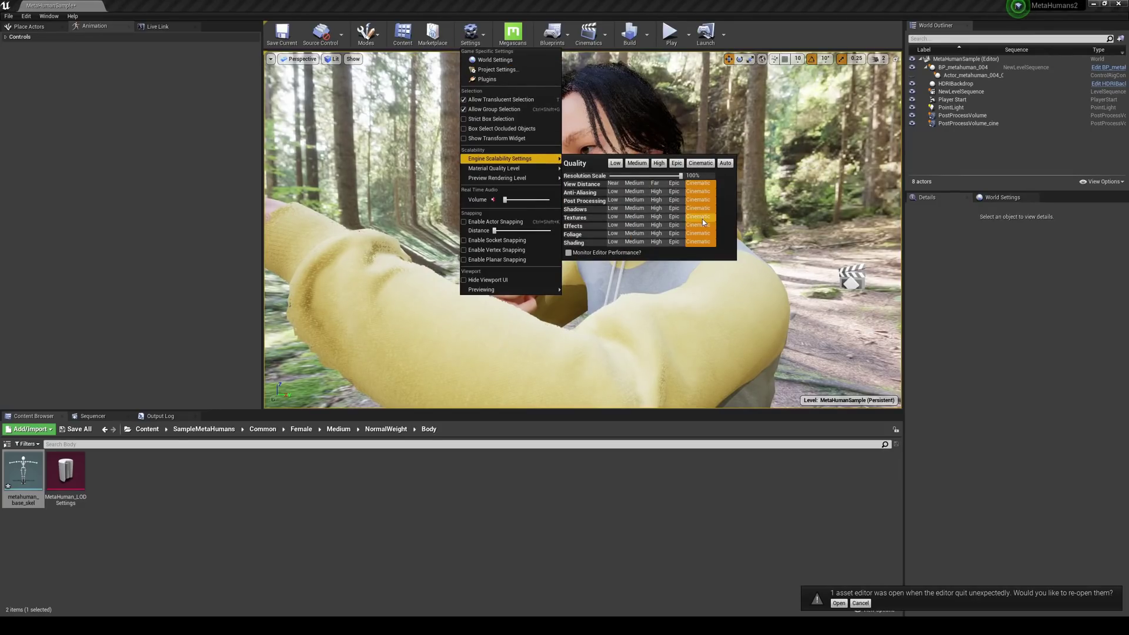
click(759, 222)
right_drag(668, 203, 680, 203)
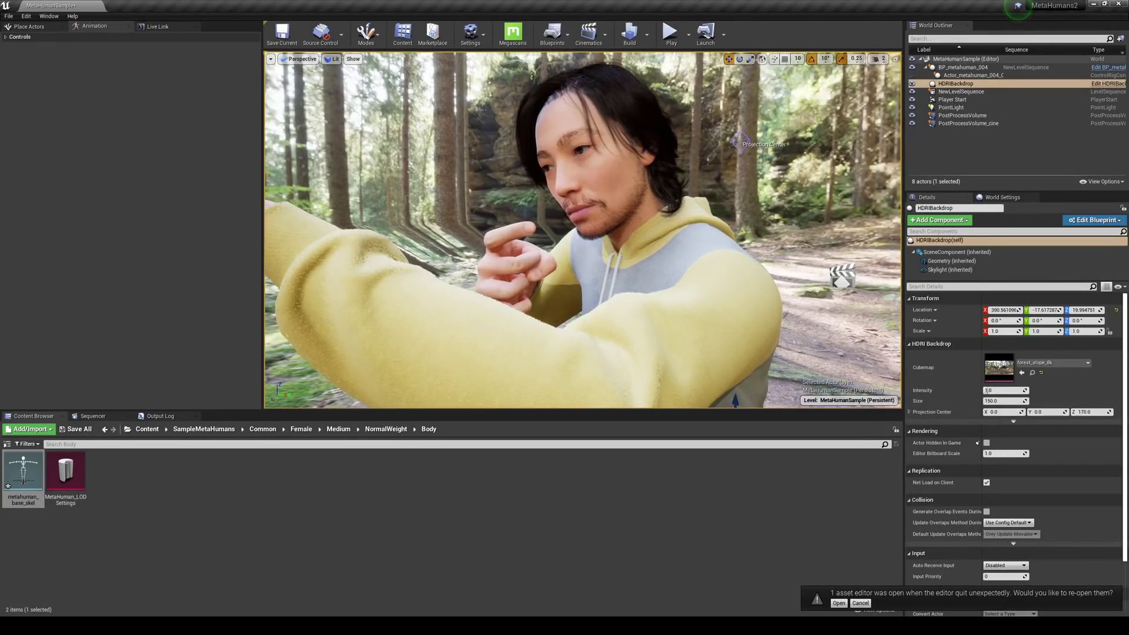
Step: Show the FPS counter in the viewport and check the frame rate with the MetaHuman's face viewed close up
click(270, 59)
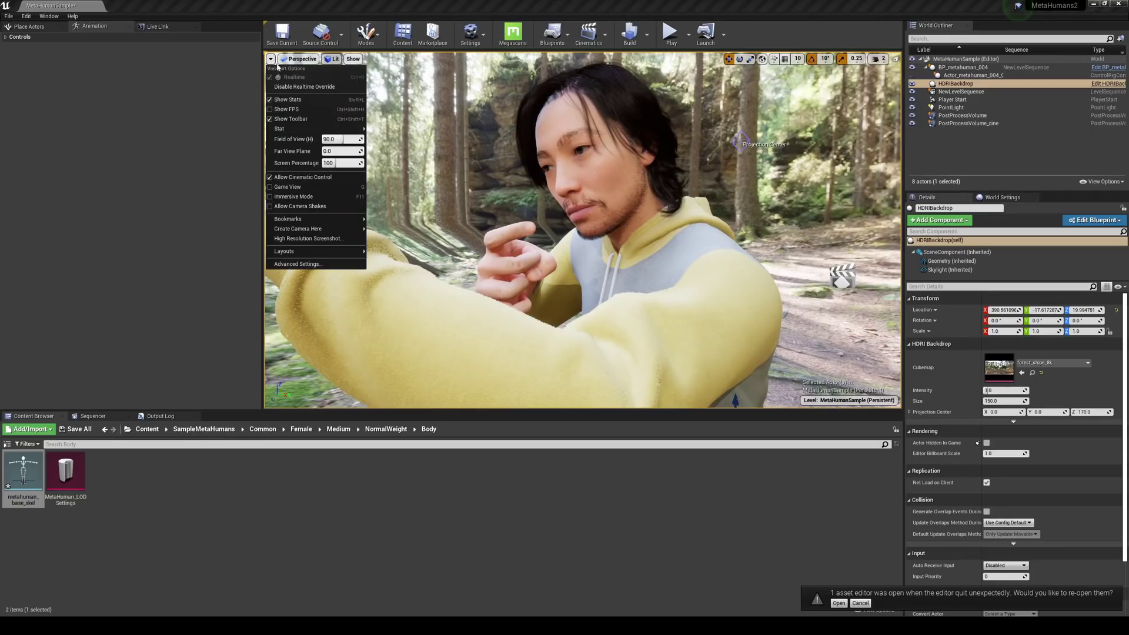
click(299, 111)
alt+drag(693, 208, 835, 209)
alt+drag(582, 229, 729, 241)
alt+right_drag(582, 229, 664, 217)
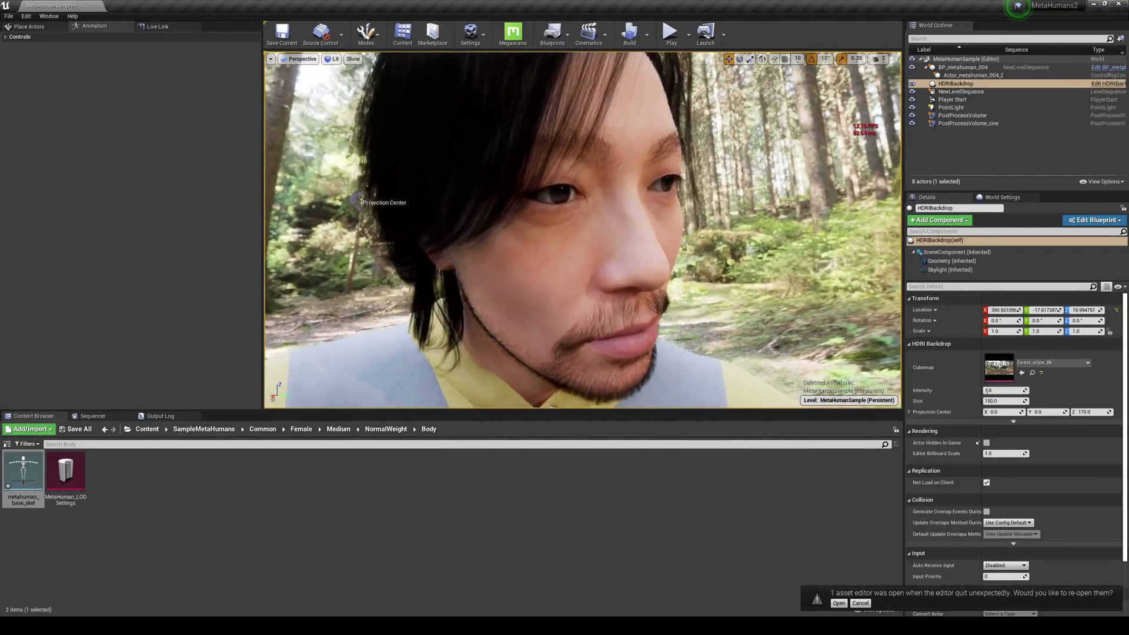
right_drag(838, 221, 826, 221)
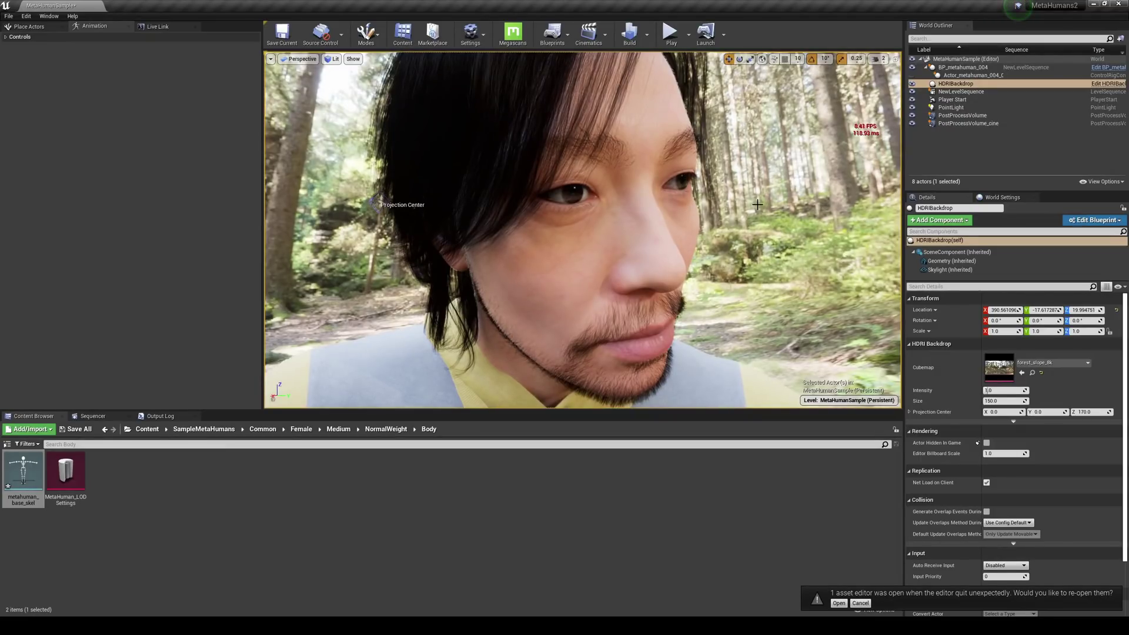
Step: Switch the viewport to Mesh LOD Coloration and examine the MetaHuman's face close up
click(332, 59)
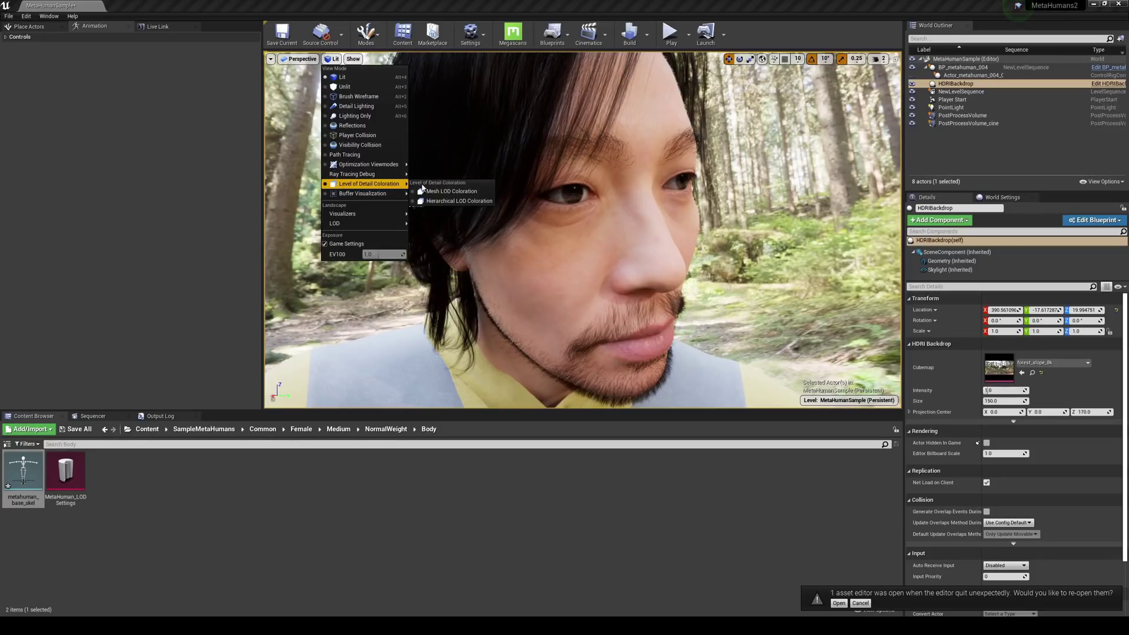
mouse_move(409, 193)
mouse_move(376, 183)
click(444, 192)
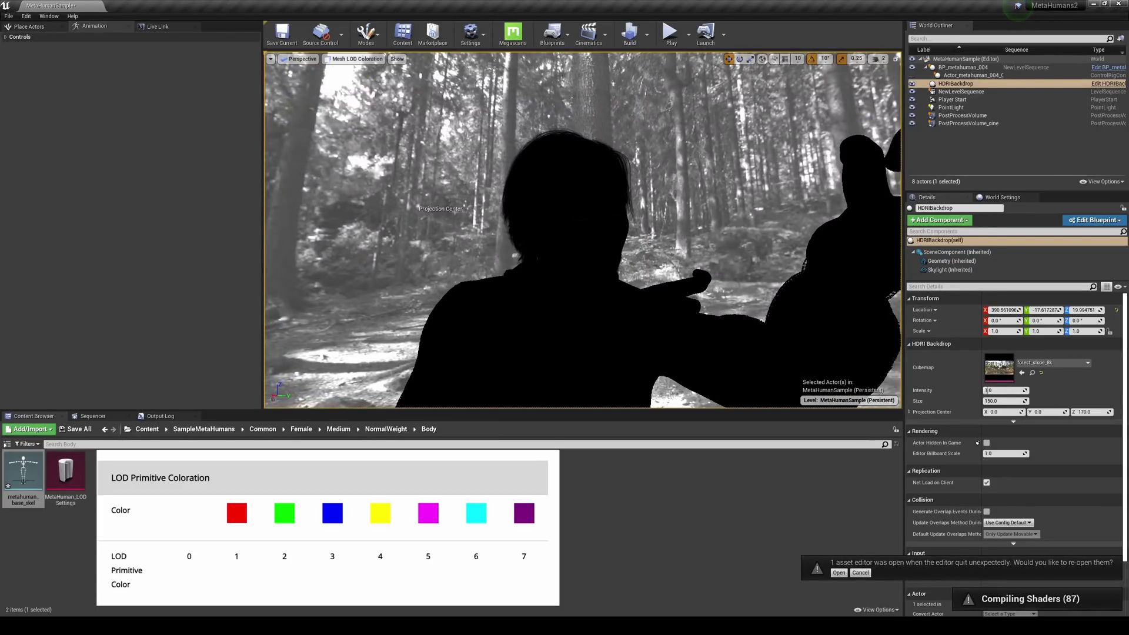
scroll(624, 261, up, 6)
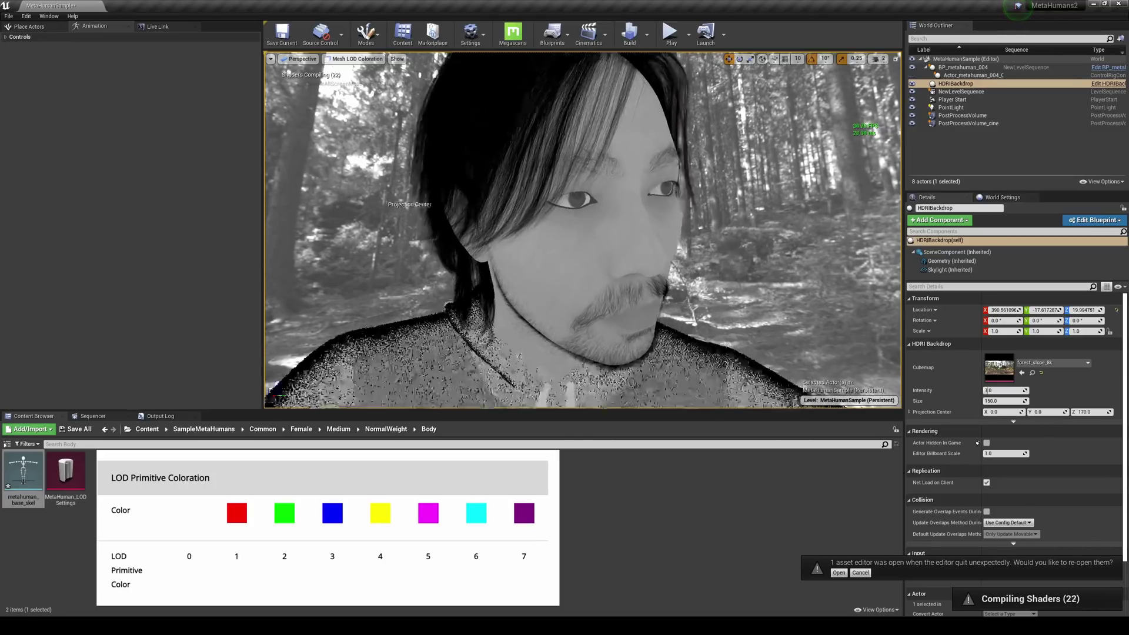
key(s)
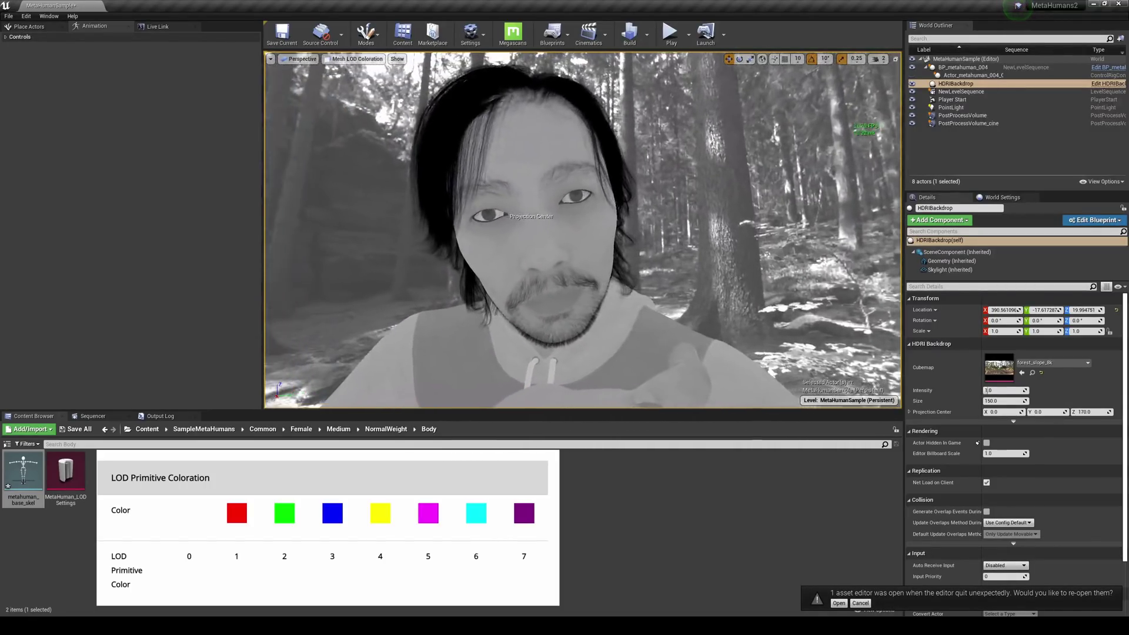
Step: Back far away from the MetaHuman to examine how the LOD colours of its face and body change with distance
scroll(582, 229, down, 4)
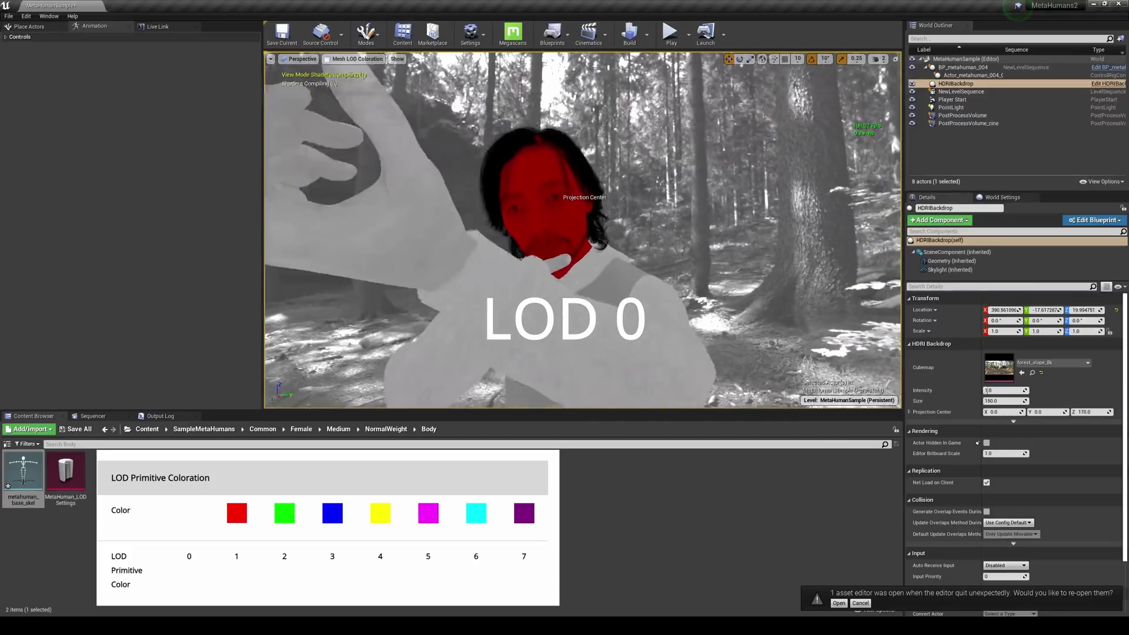
key(s)
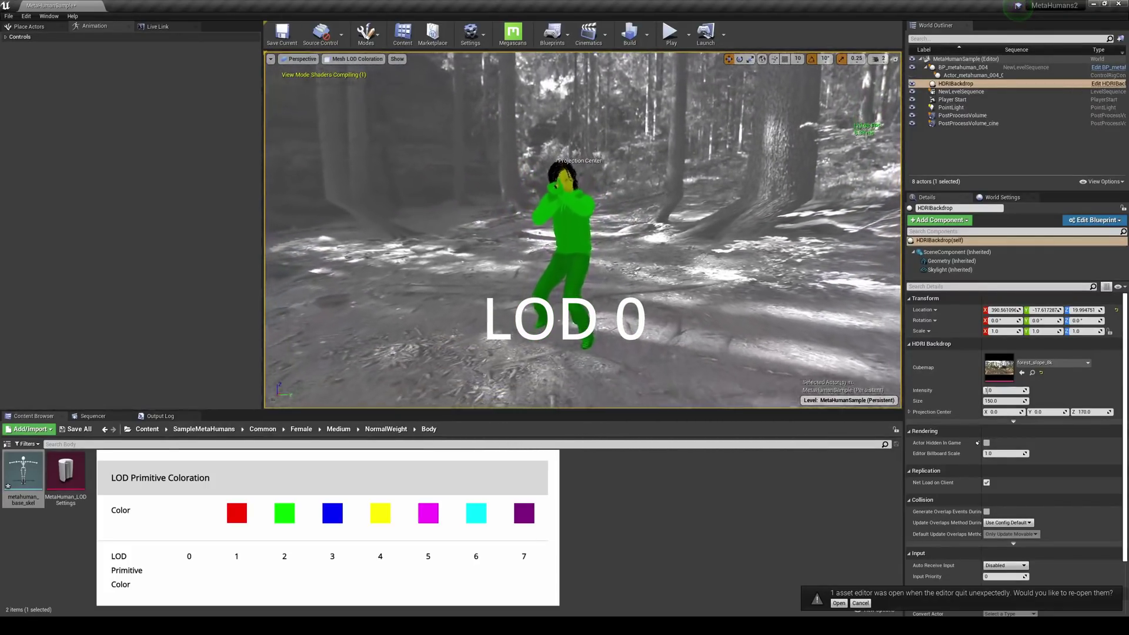
key(s)
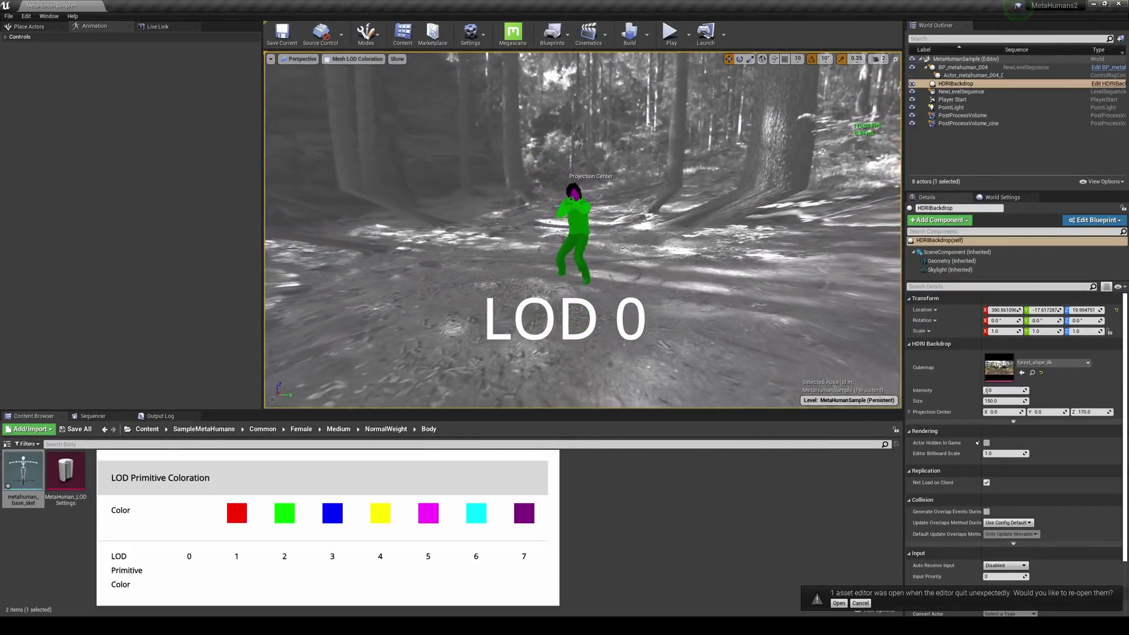
key(s)
key(s)
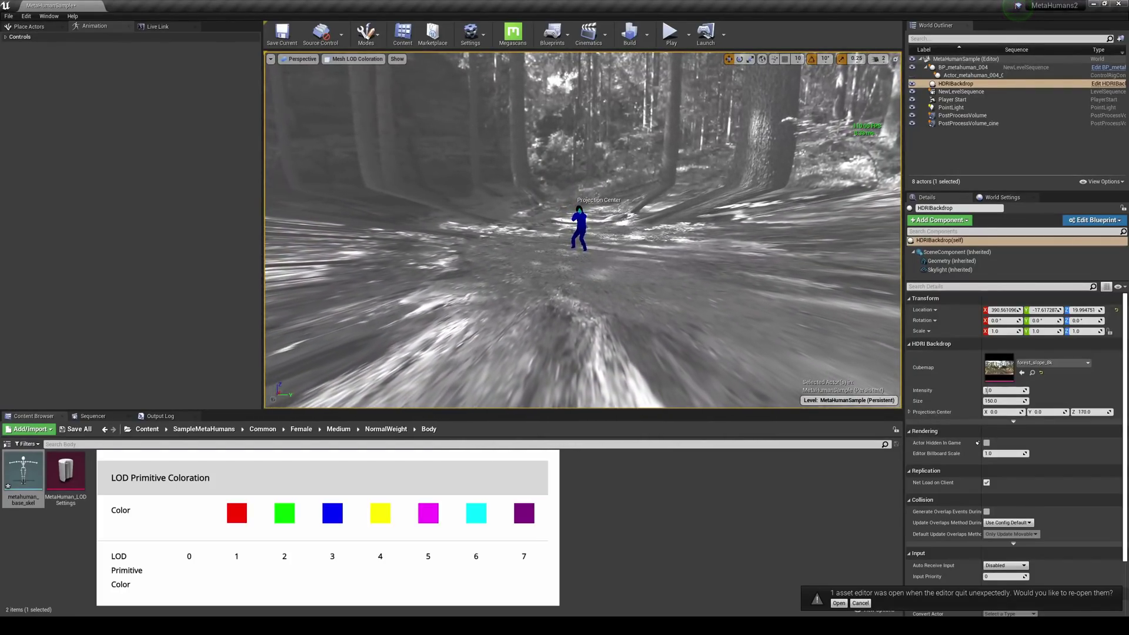
Step: Return gradually to the MetaHuman's face to examine the LOD colour changes at decreasing distance
key(w)
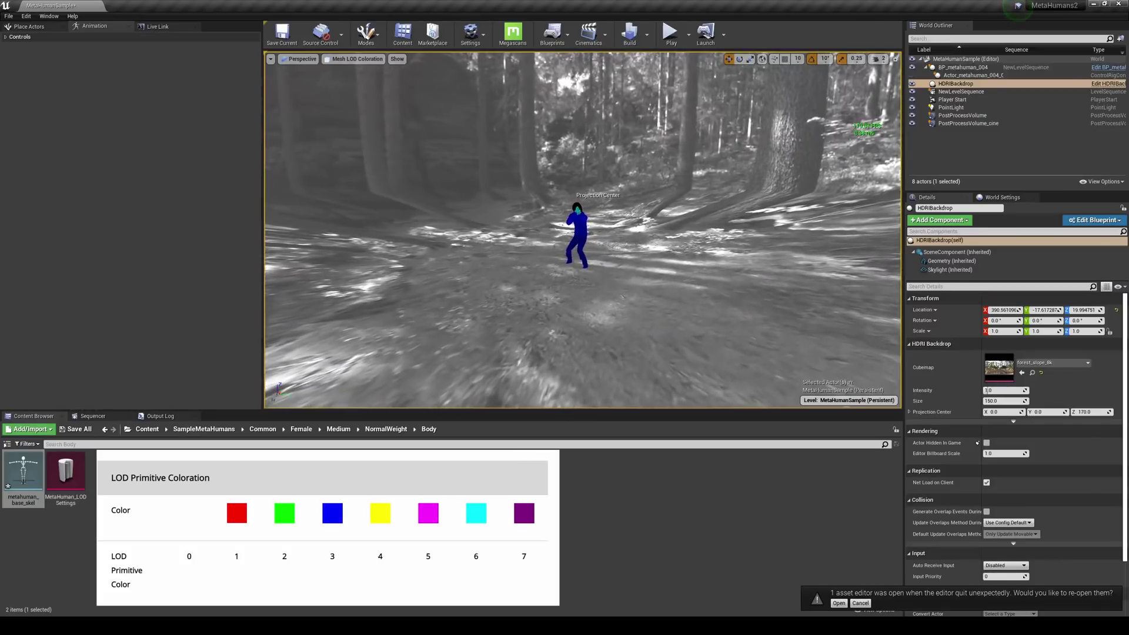
key(w)
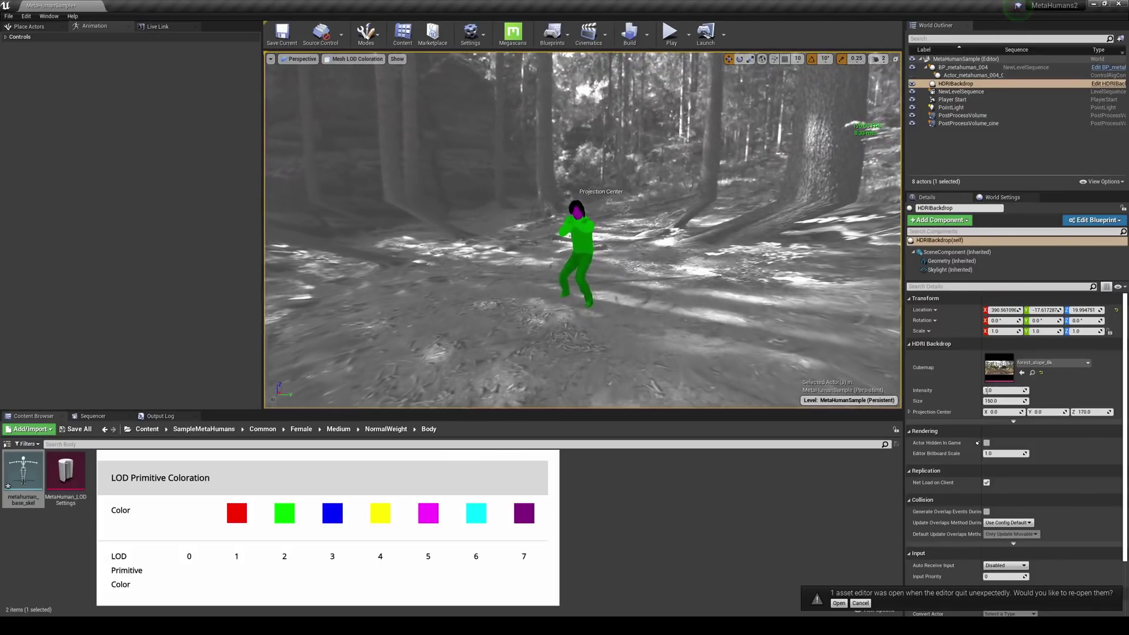
key(w)
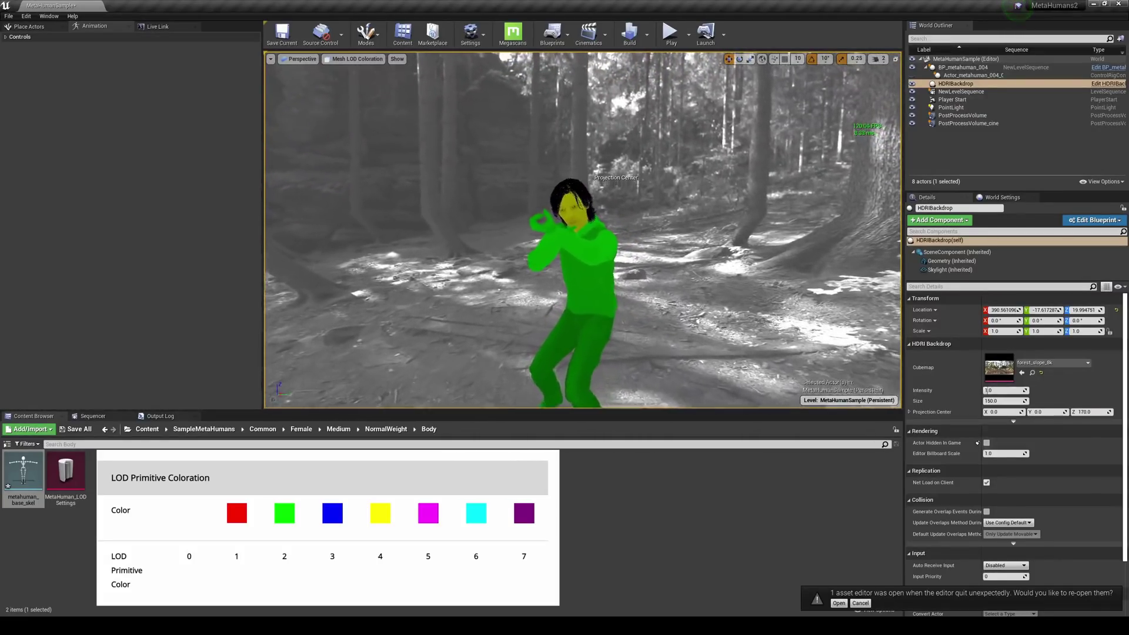
key(w)
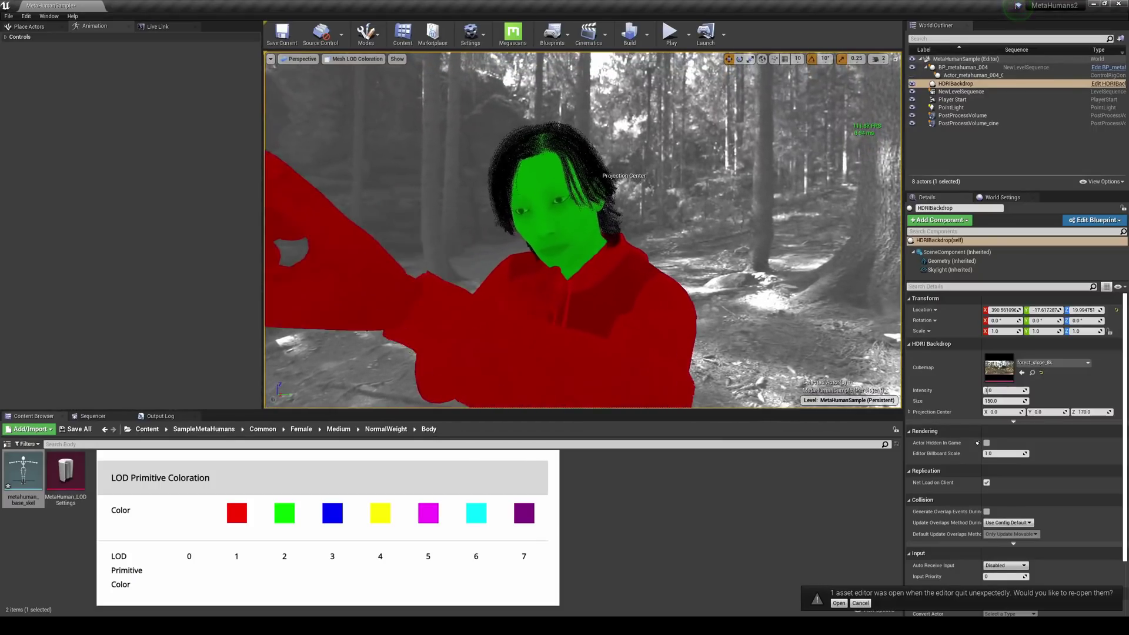
key(w)
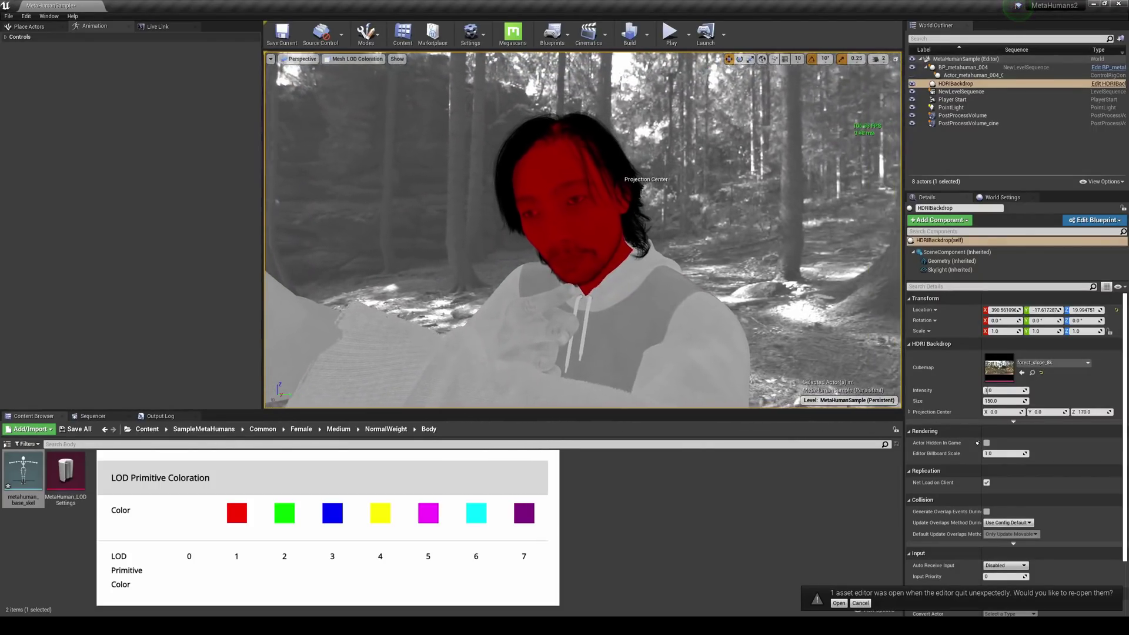
Step: Switch the viewport back to the Lit view mode
click(357, 59)
click(344, 77)
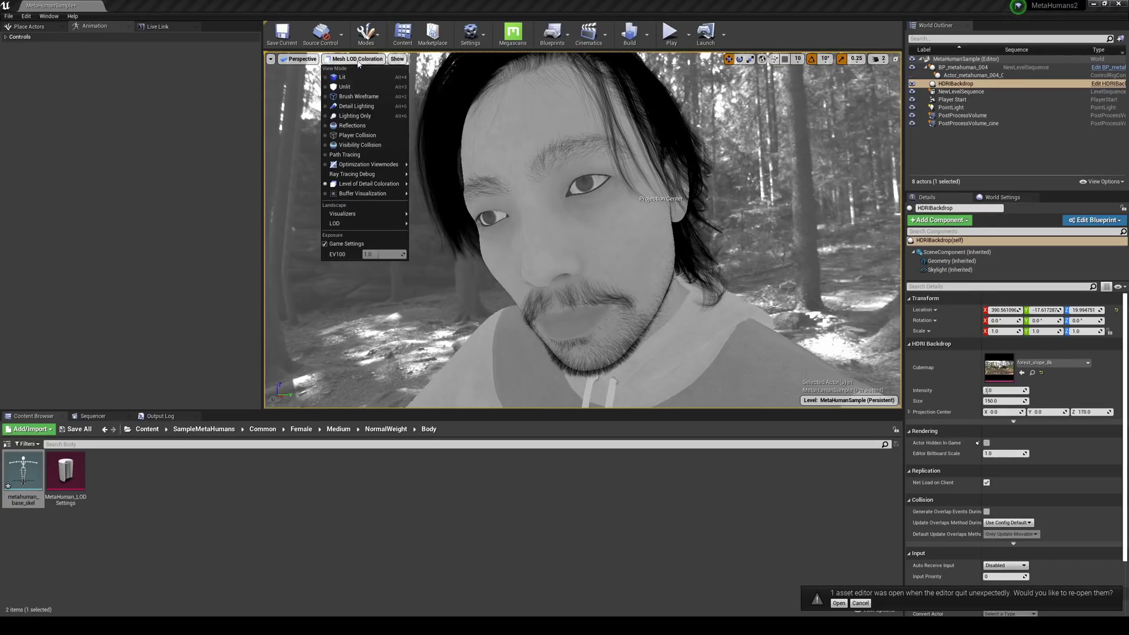
click(359, 78)
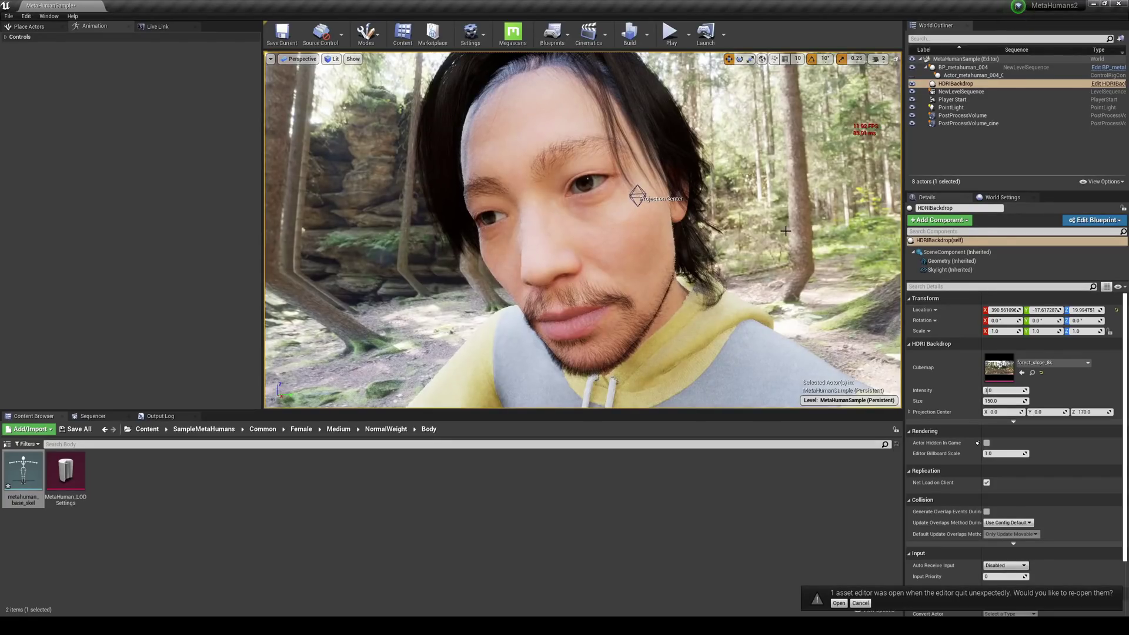